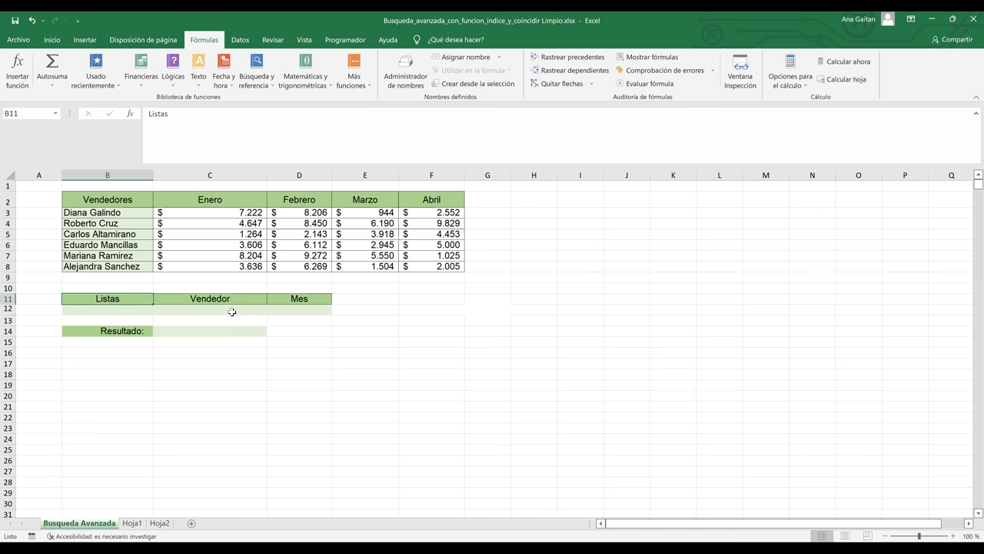
# - Give C12 a List data validation sourced from the seller names =$B$3:$B$8
pyautogui.click(230, 309)
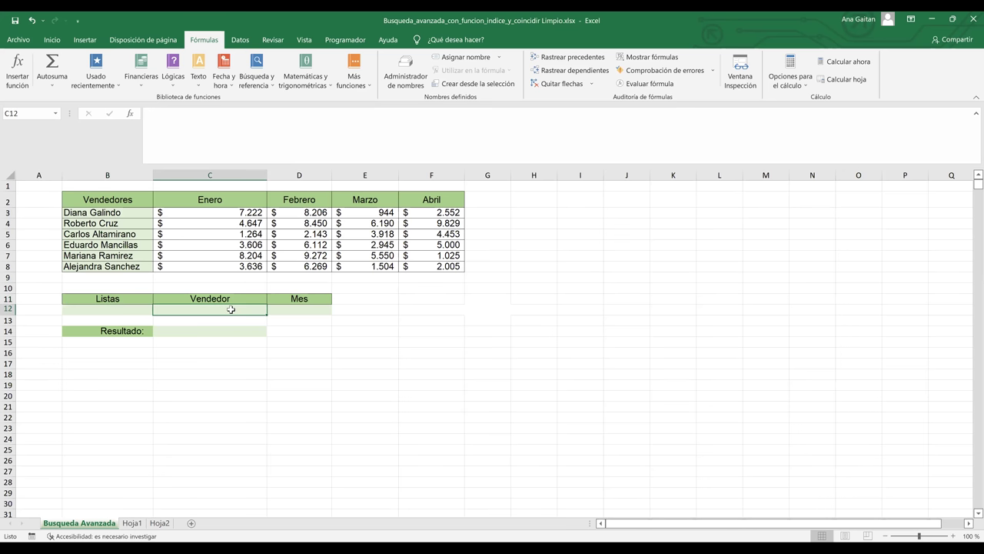
pyautogui.click(240, 40)
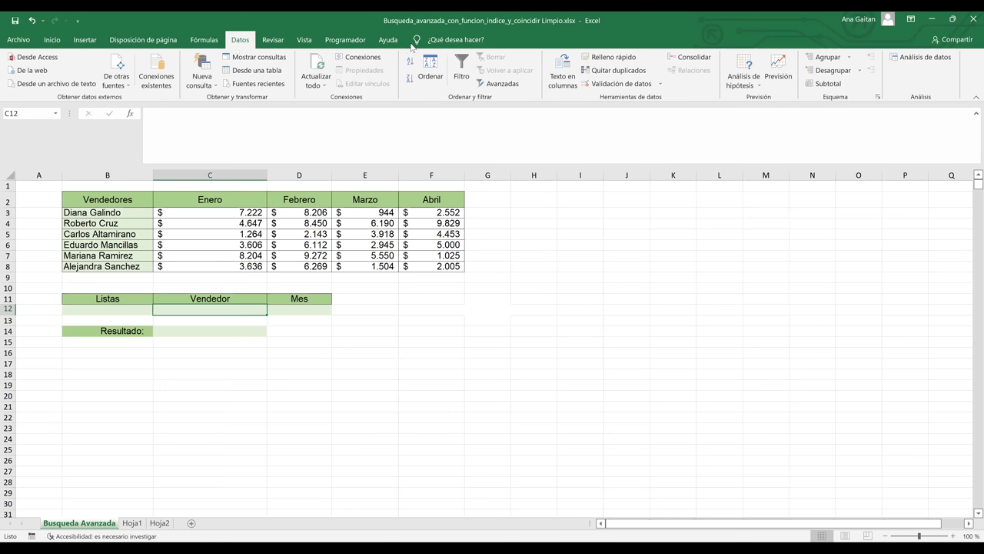
pyautogui.click(610, 85)
pyautogui.click(663, 183)
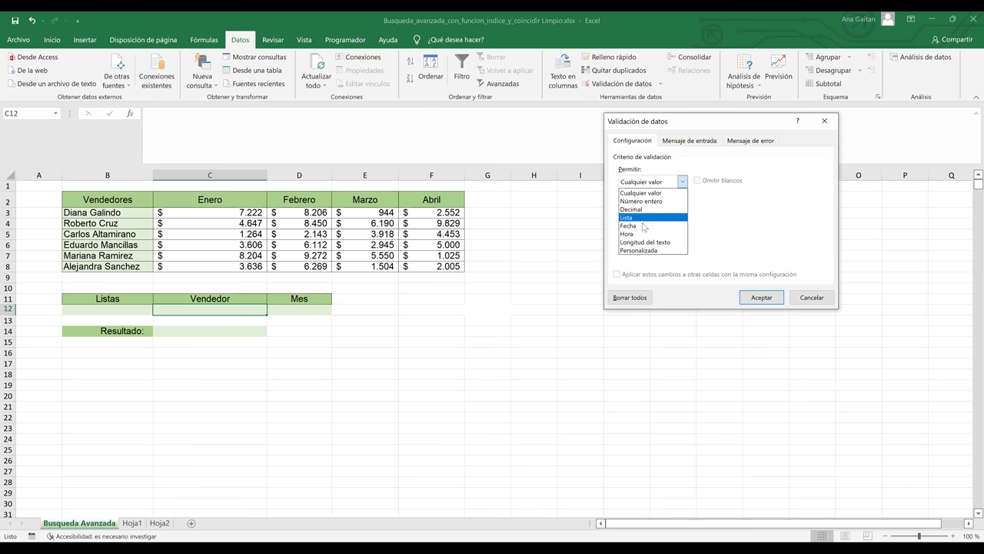
pyautogui.click(642, 220)
pyautogui.click(643, 231)
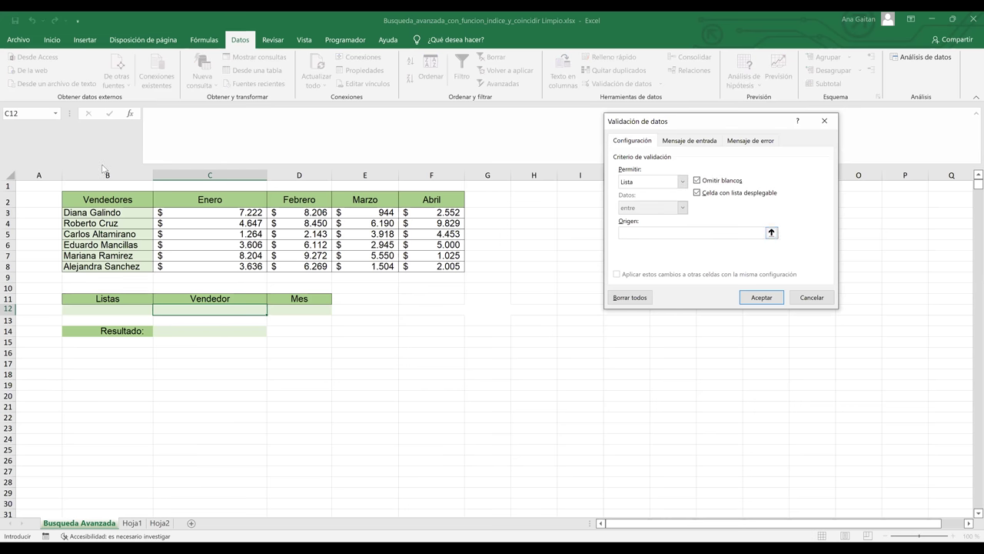
pyautogui.click(96, 214)
pyautogui.keyDown('shift'); pyautogui.click(95, 266); pyautogui.keyUp('shift')
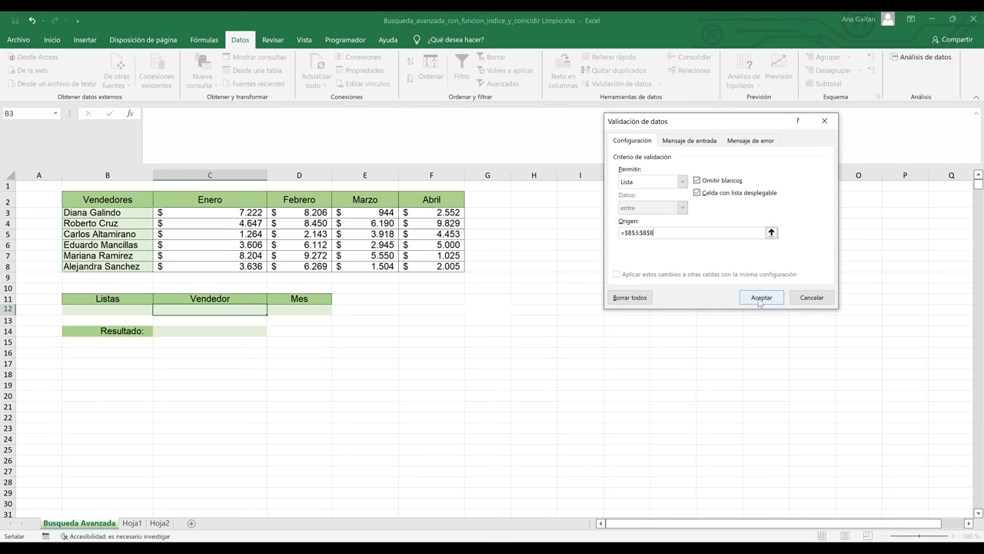
pyautogui.click(759, 298)
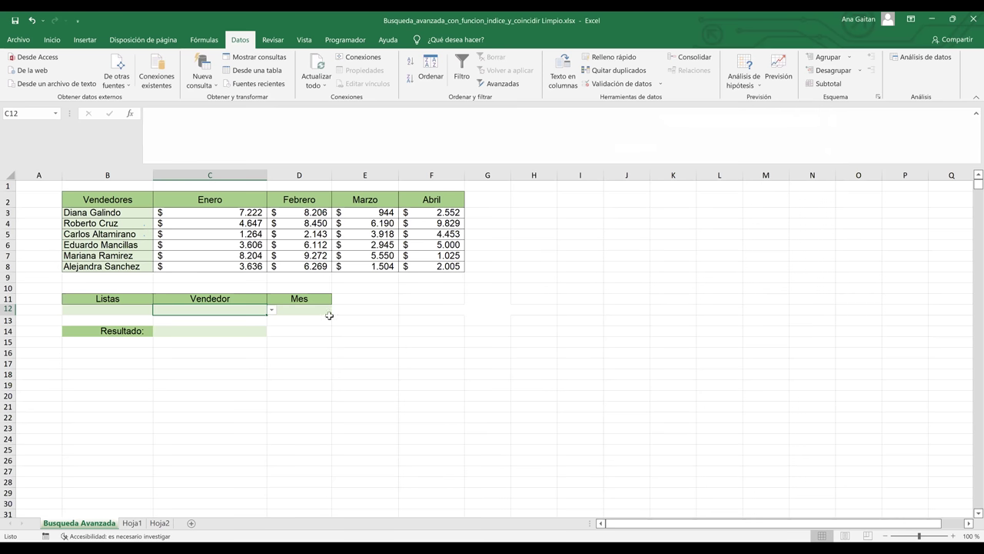
# - Try C12's seller dropdown, picking one seller and then settling on the last-listed seller
pyautogui.click(283, 331)
pyautogui.click(255, 312)
pyautogui.click(271, 311)
pyautogui.click(238, 336)
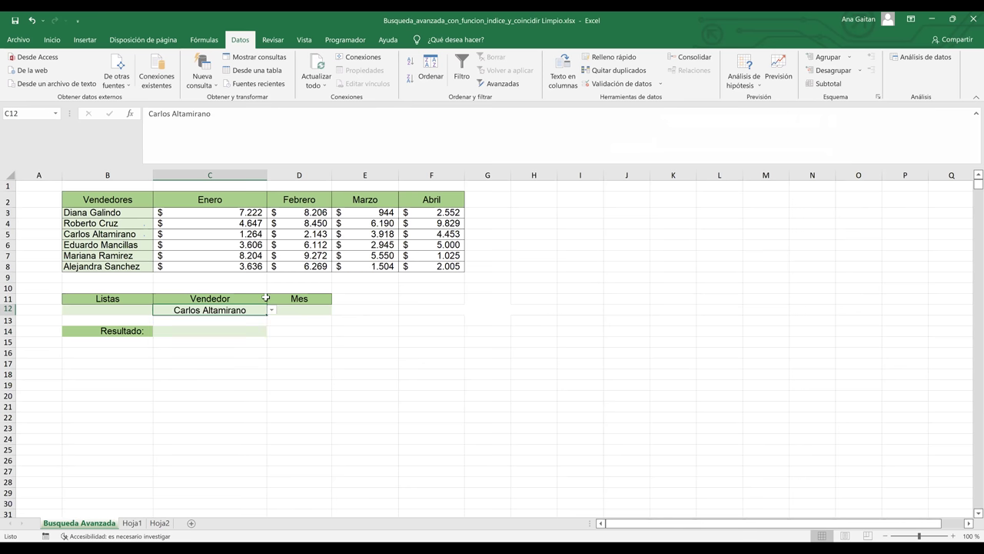
pyautogui.click(271, 310)
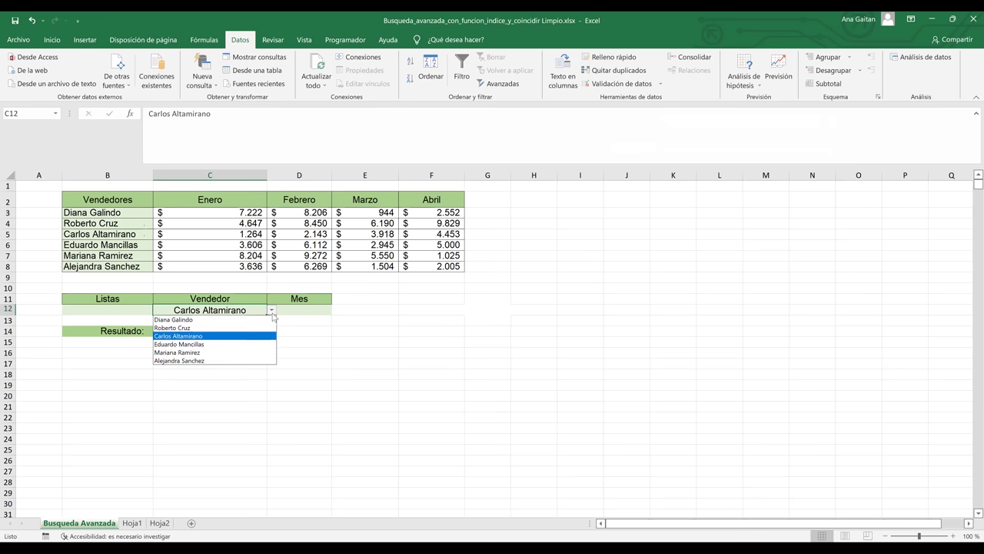
pyautogui.click(216, 362)
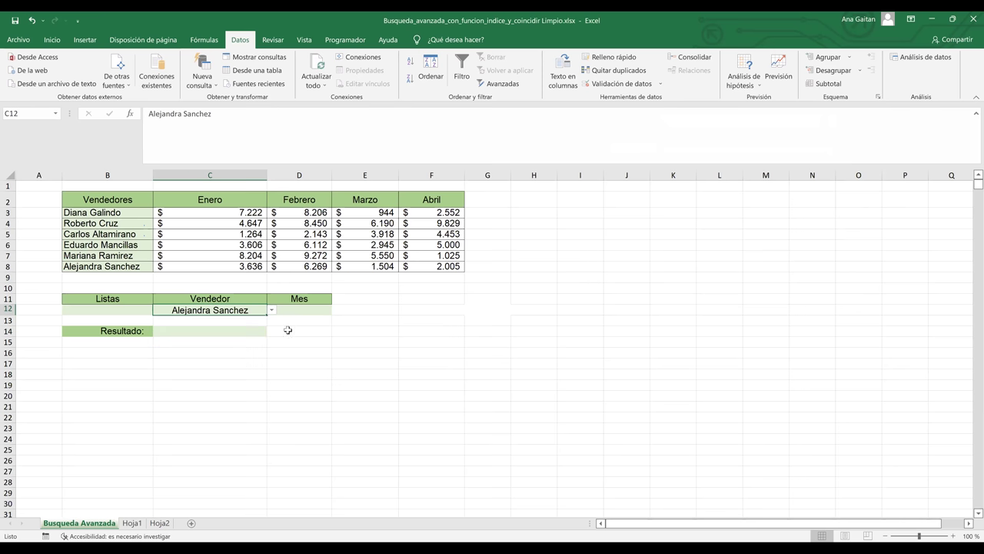
pyautogui.click(309, 308)
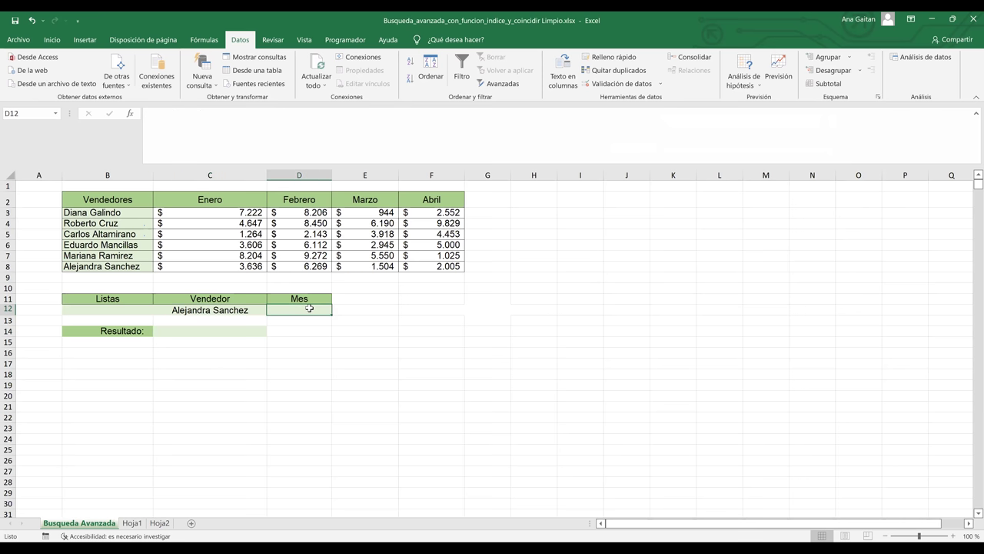
# - Give D12 a List data validation sourced from the month headers =$C$2:$F$2
pyautogui.click(617, 86)
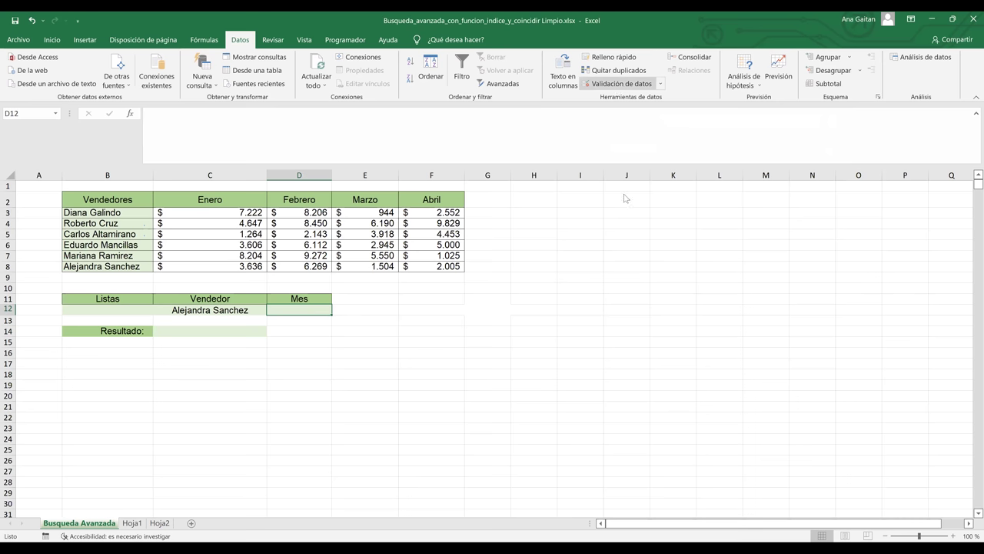
pyautogui.click(645, 183)
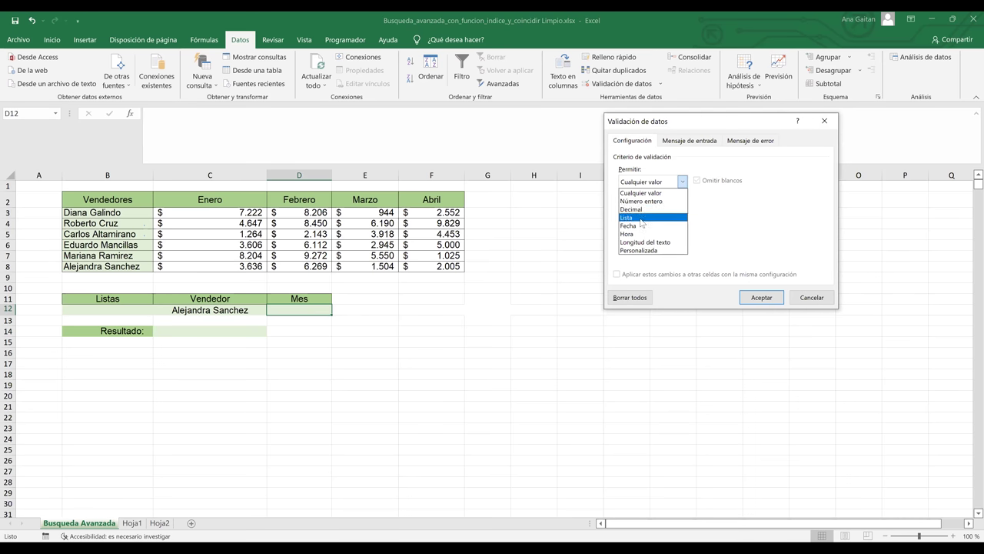
pyautogui.click(642, 218)
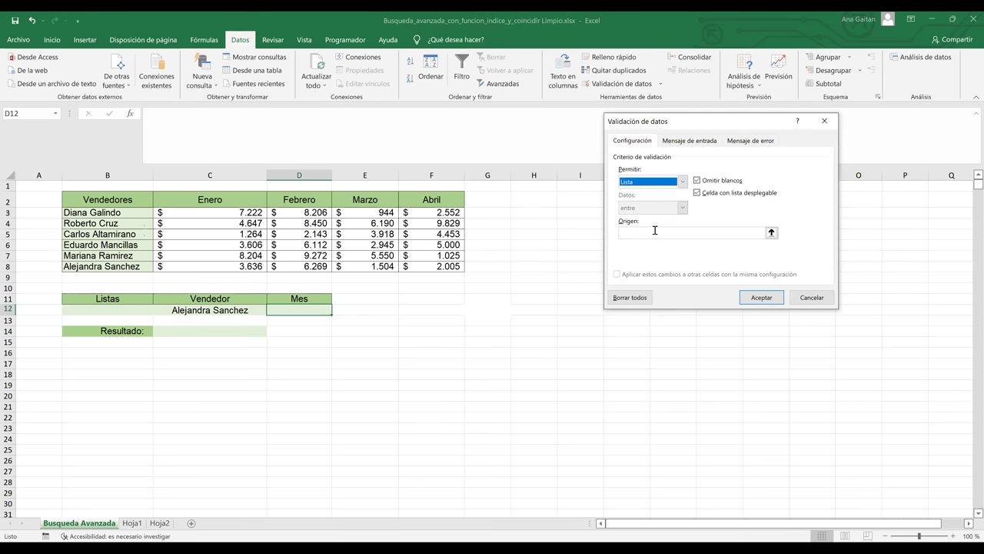
pyautogui.click(654, 228)
pyautogui.click(223, 199)
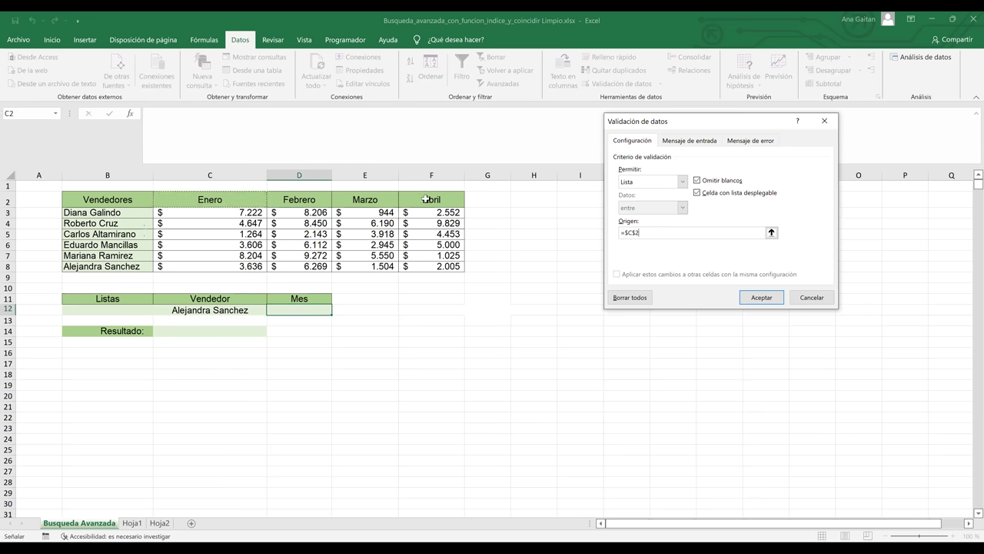
pyautogui.moveTo(203, 200); pyautogui.dragTo(373, 200)
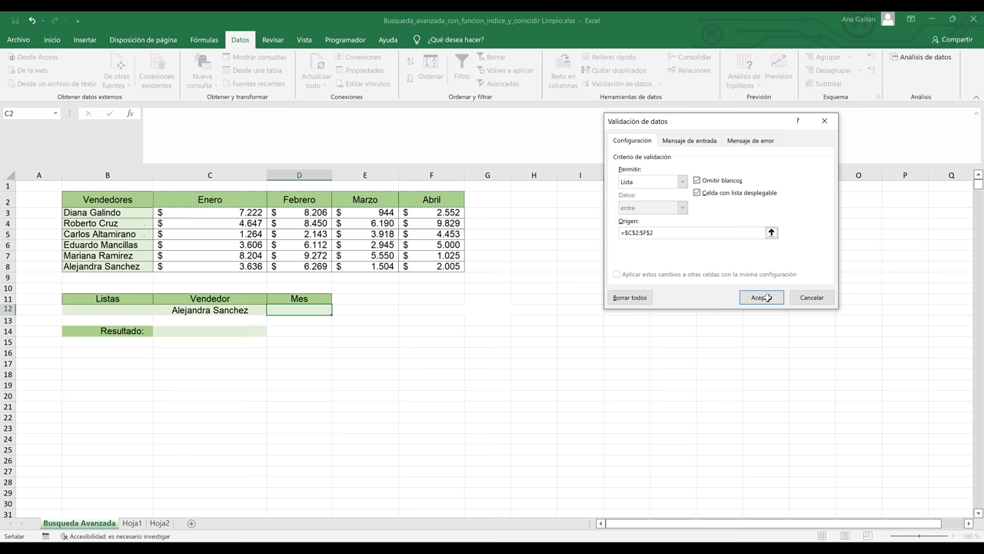
pyautogui.click(768, 298)
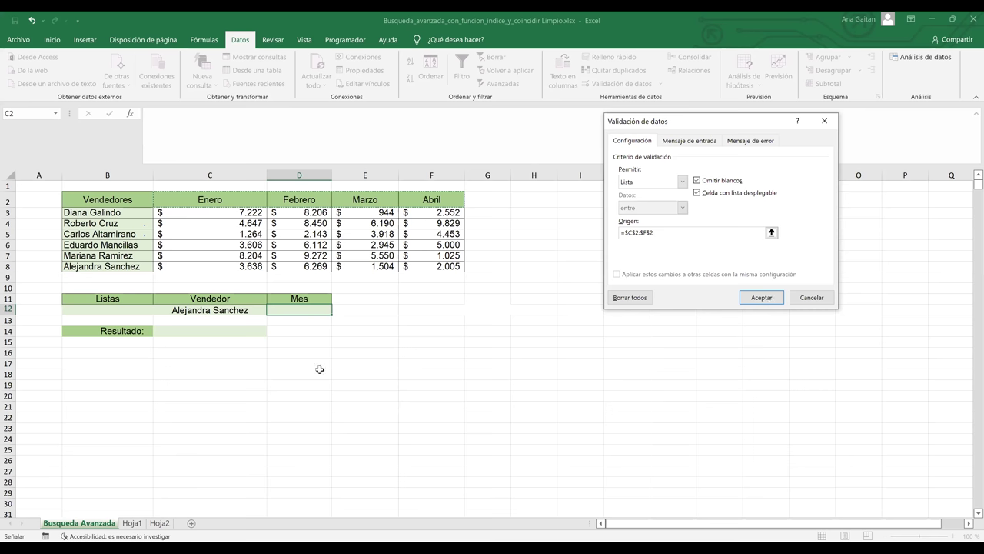
pyautogui.click(337, 310)
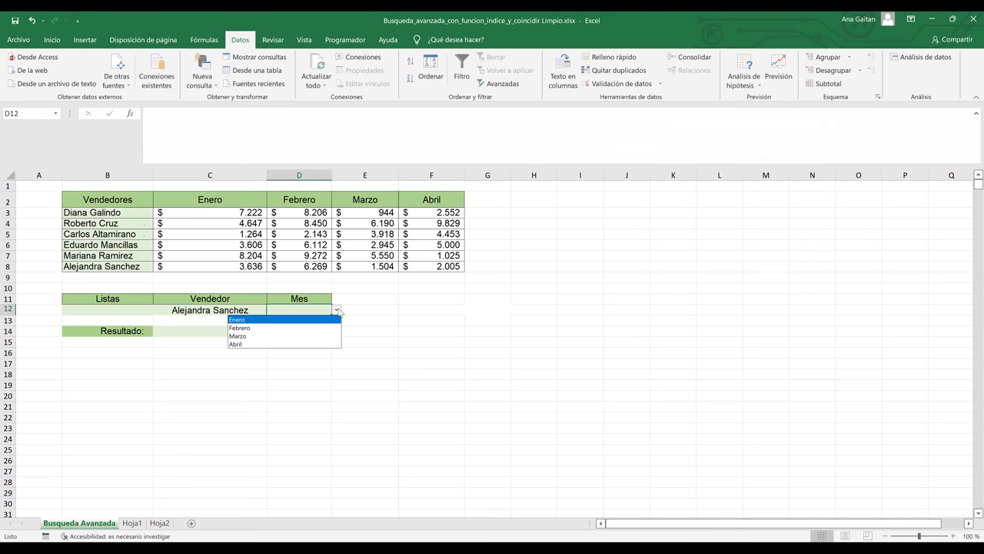
# - Pick Abril from D12's month dropdown
pyautogui.click(307, 344)
pyautogui.click(413, 341)
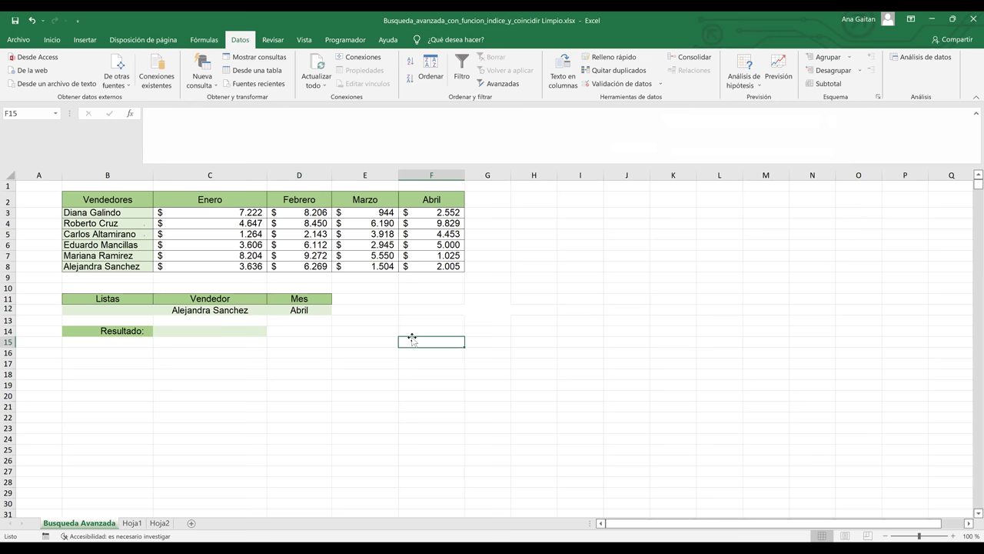
pyautogui.click(282, 323)
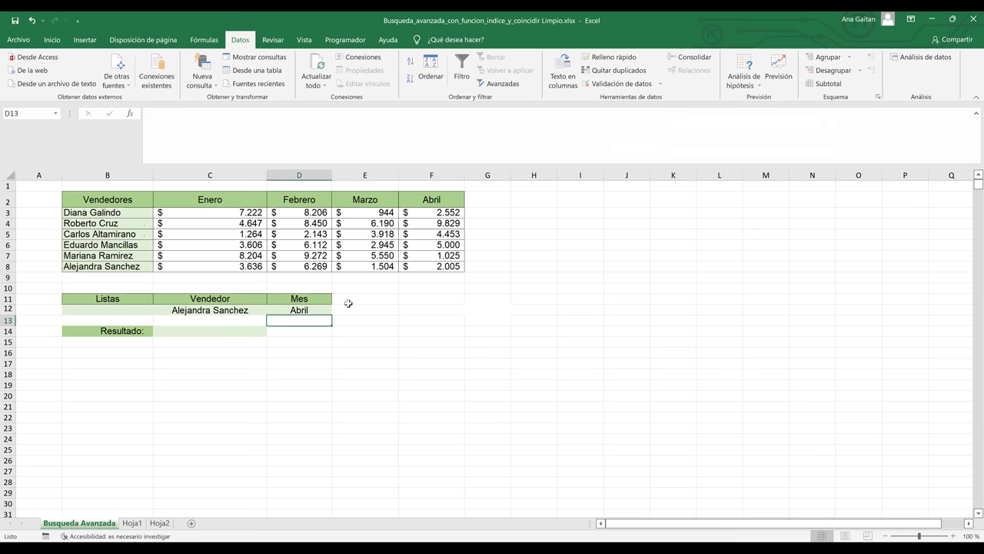
pyautogui.click(357, 303)
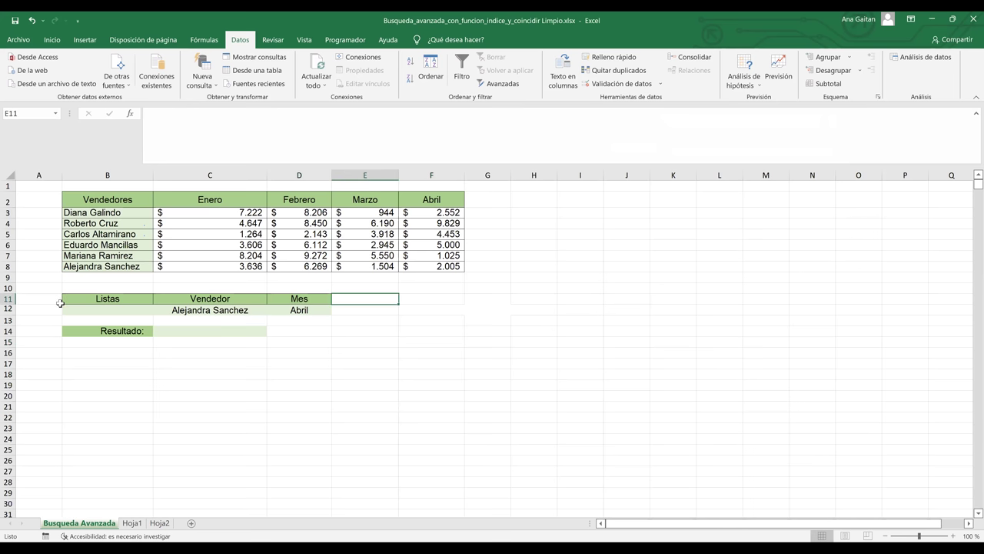
pyautogui.click(6, 309)
pyautogui.click(214, 394)
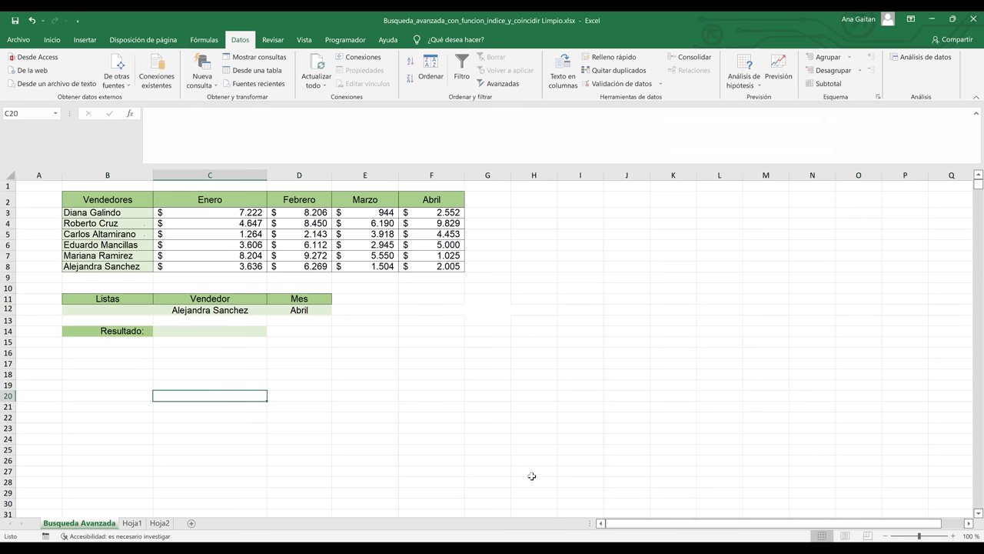
pyautogui.click(102, 322)
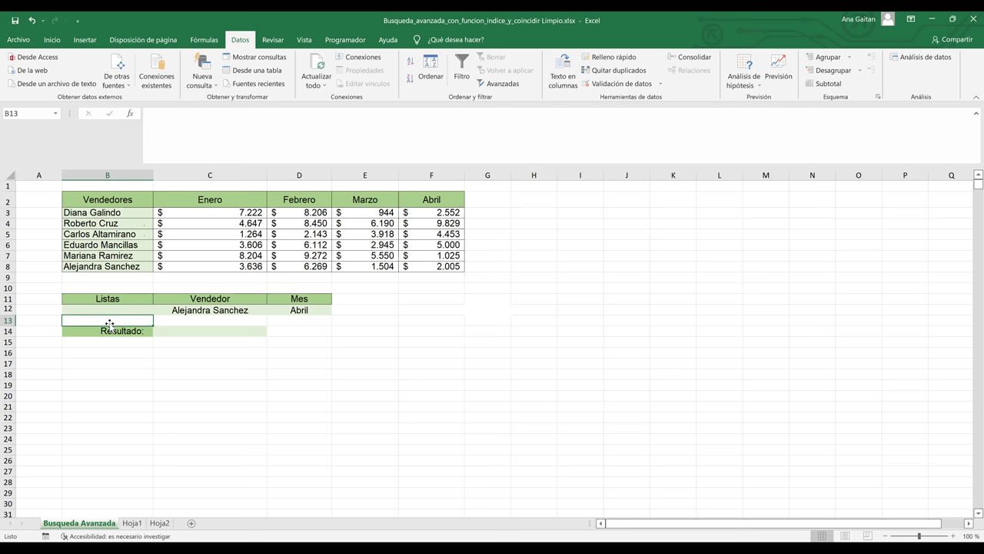
# - Type the label '# posiciones' into B13, correcting the typo
pyautogui.write('#')
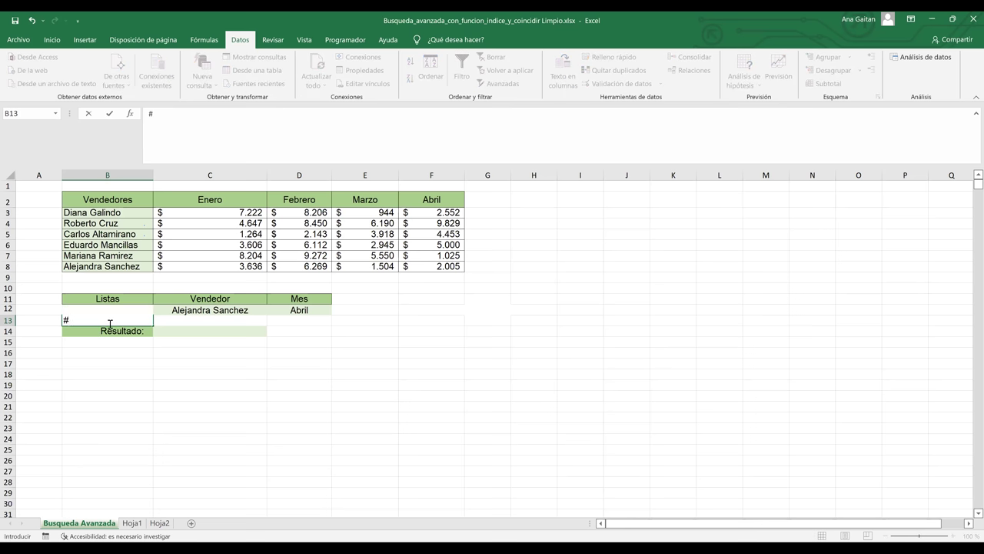
pyautogui.write(' posiciones')
pyautogui.click(181, 350)
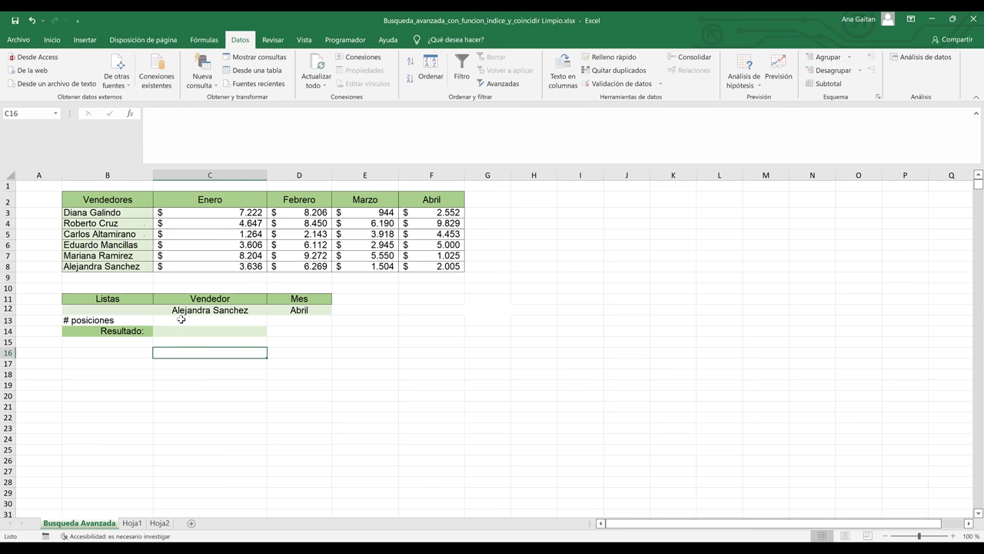
# - Review the chosen seller, the sales table B2:F8 and the month, ending on C13
pyautogui.click(207, 311)
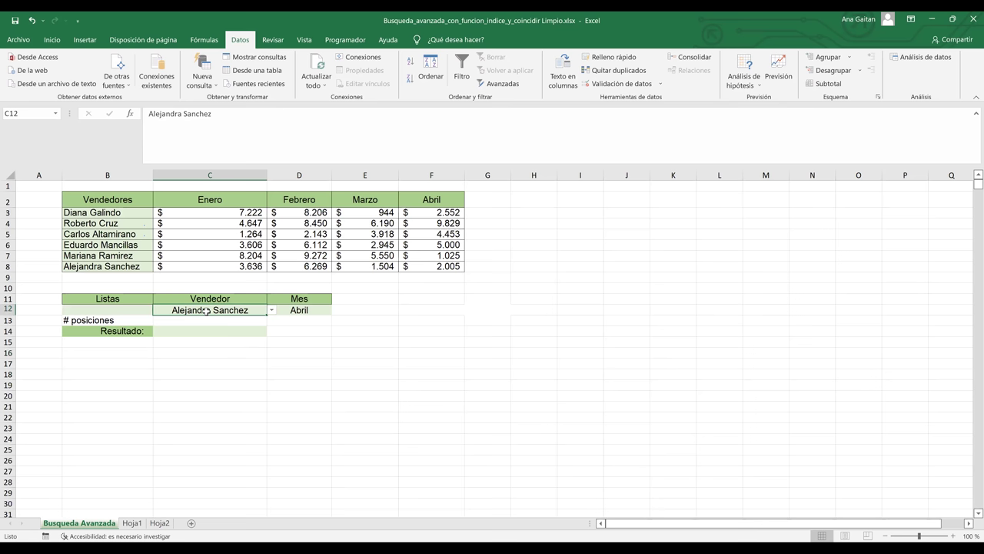
pyautogui.moveTo(87, 199); pyautogui.dragTo(446, 264)
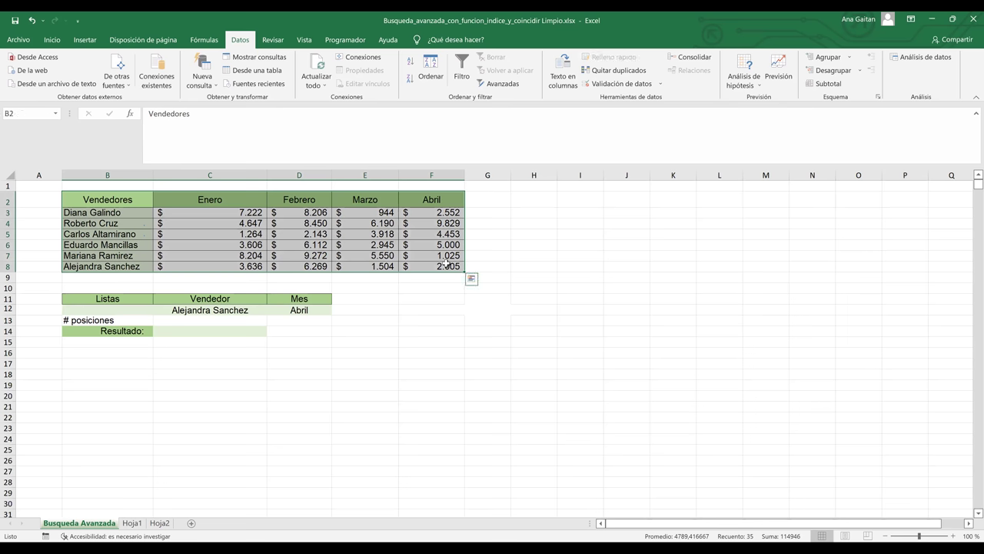
pyautogui.click(209, 319)
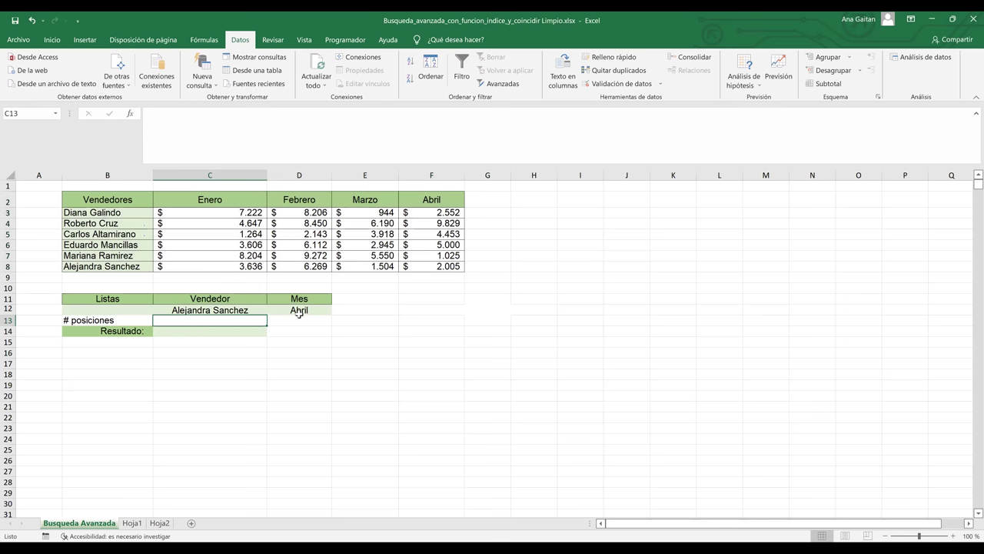
pyautogui.click(299, 310)
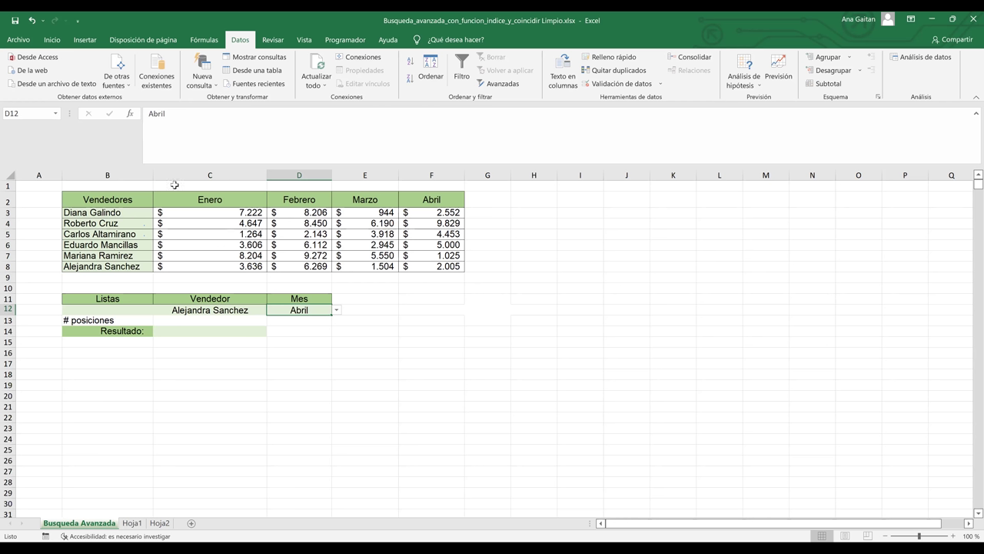
pyautogui.click(187, 322)
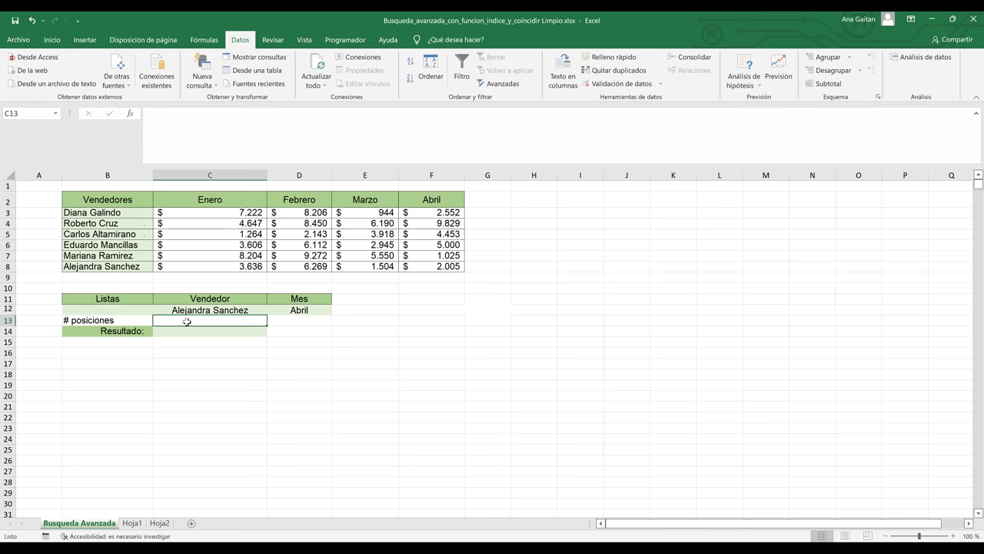
# - Start C13's formula as =COINCIDIR(c12; with the seller cell as lookup value
pyautogui.write('=')
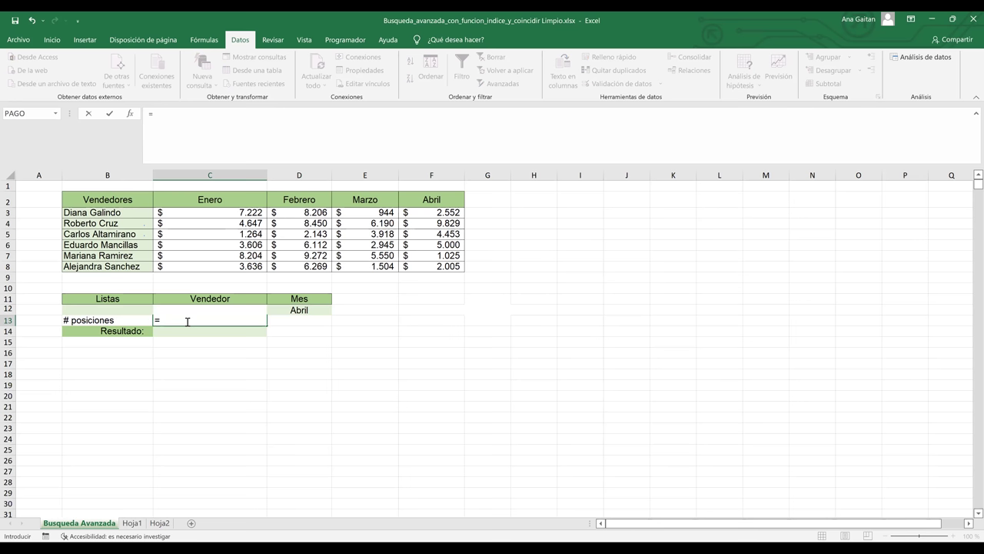
pyautogui.write('COINCIDIR(')
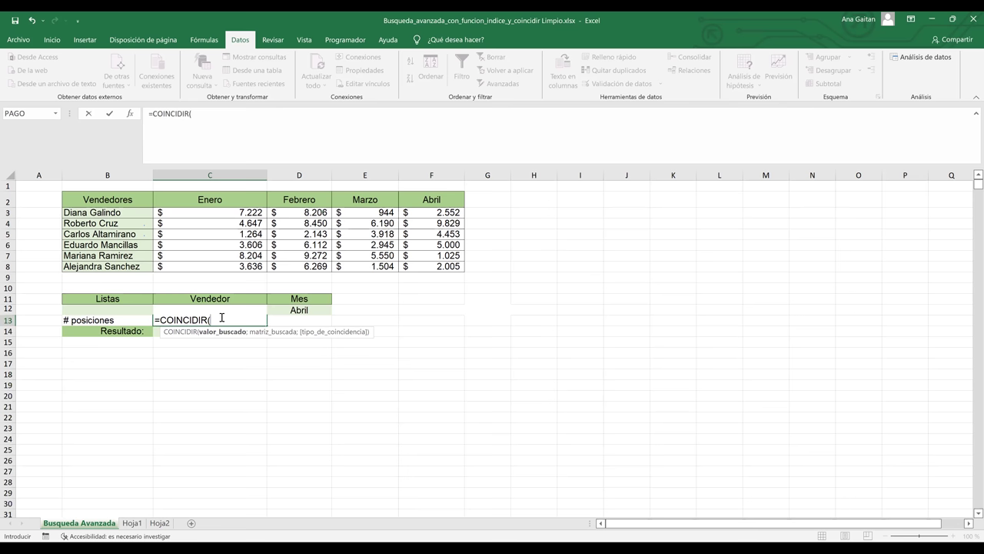
pyautogui.write('c12;')
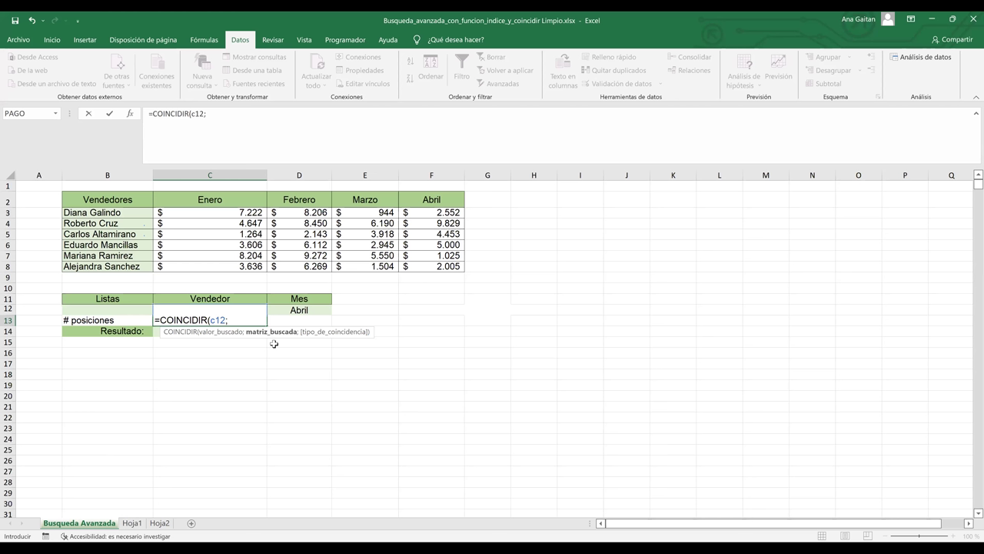
# - Complete C13 as =COINCIDIR(C12;B2:B8;0), which returns 7
pyautogui.click(116, 199)
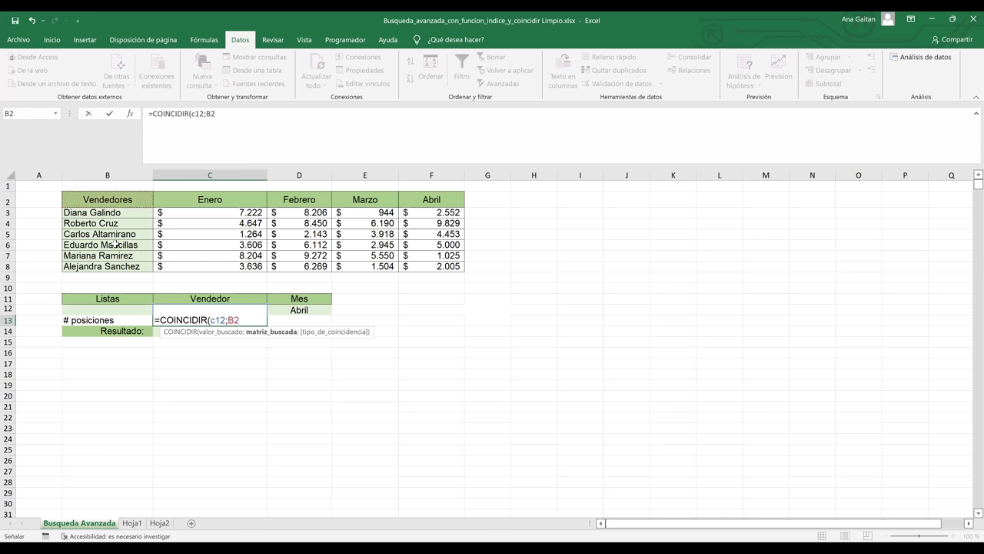
pyautogui.keyDown('shift'); pyautogui.click(114, 266); pyautogui.keyUp('shift')
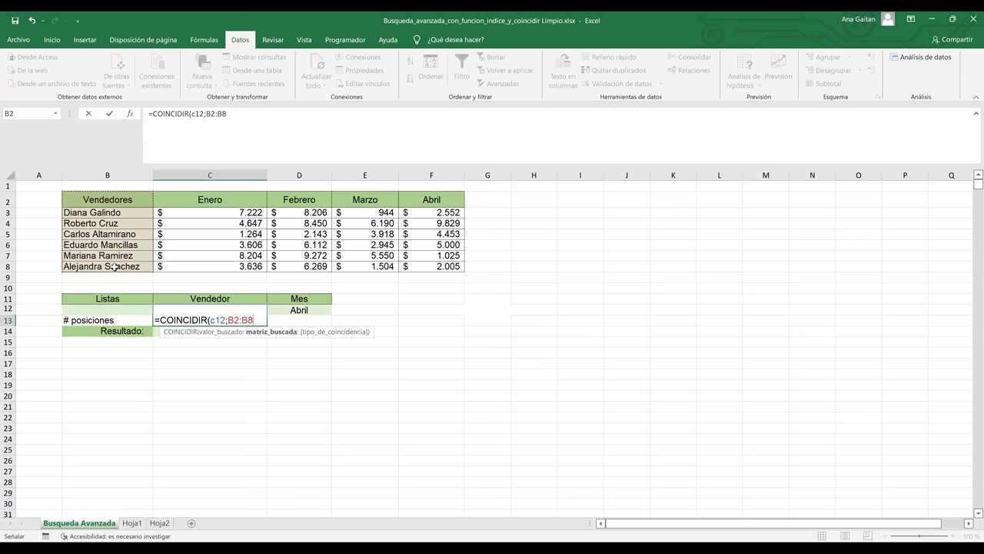
pyautogui.write(';')
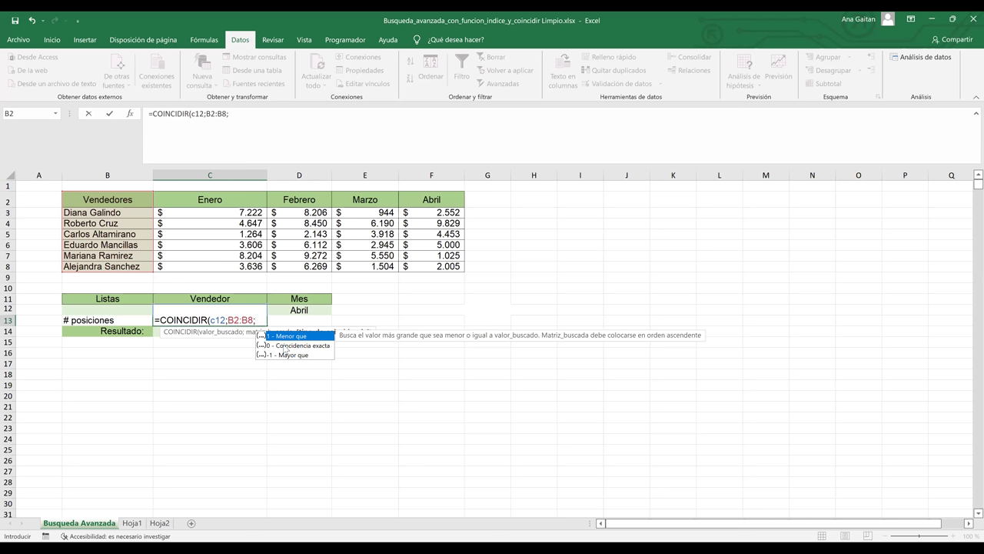
pyautogui.write('0')
pyautogui.write(')')
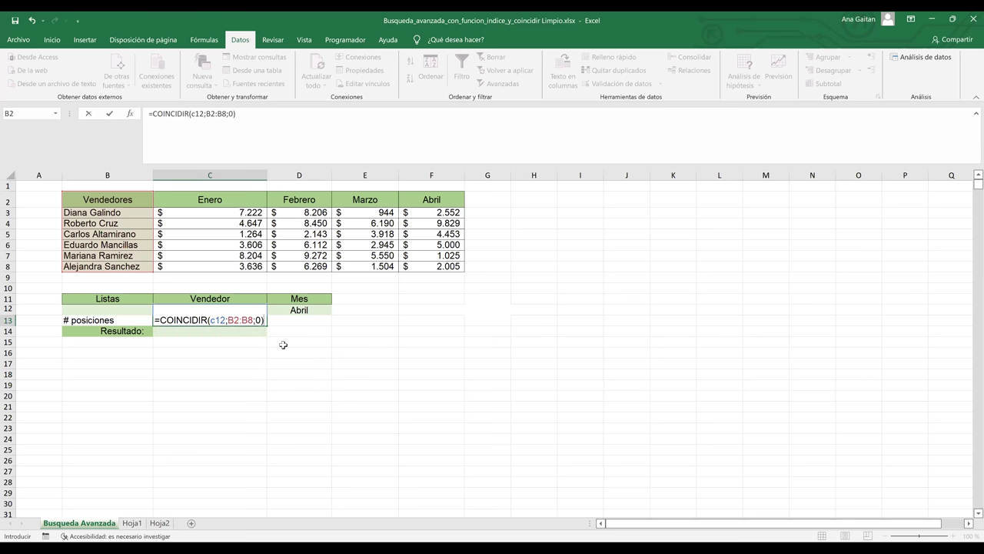
pyautogui.press('Return')
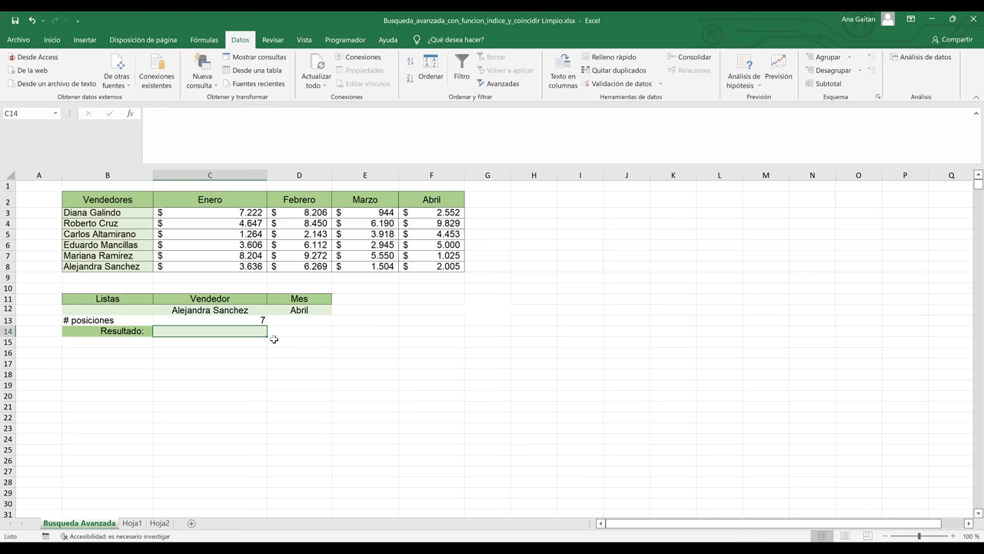
pyautogui.click(248, 319)
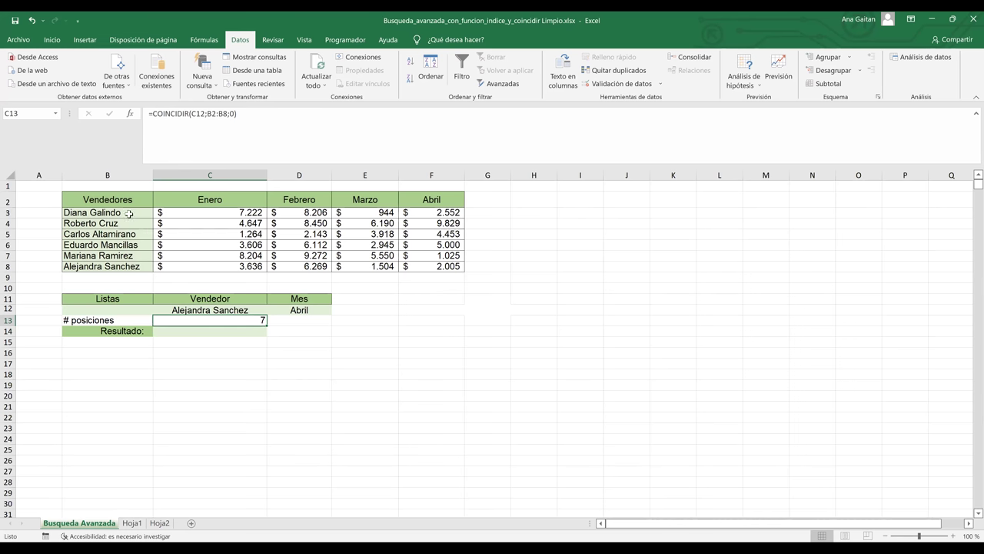
pyautogui.press('Up')
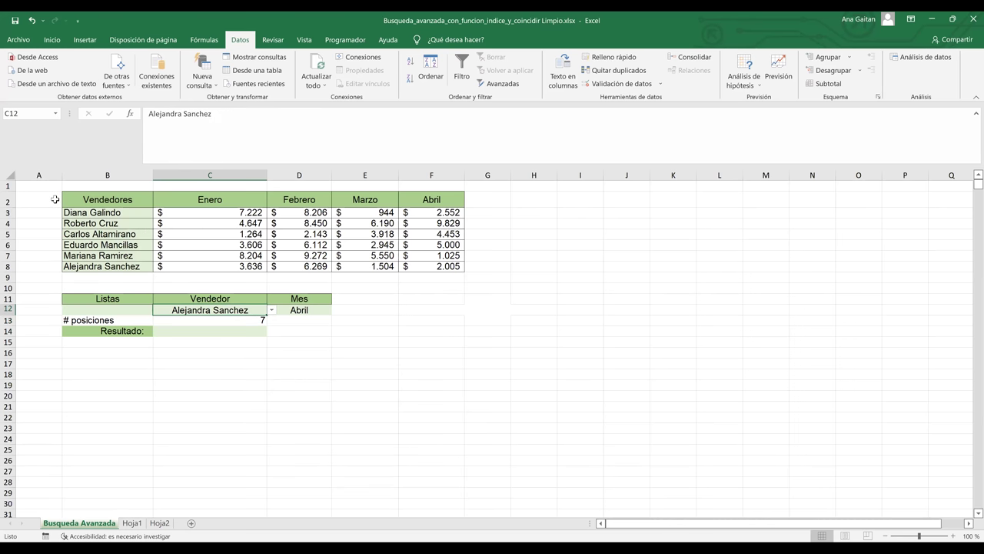
pyautogui.click(54, 199)
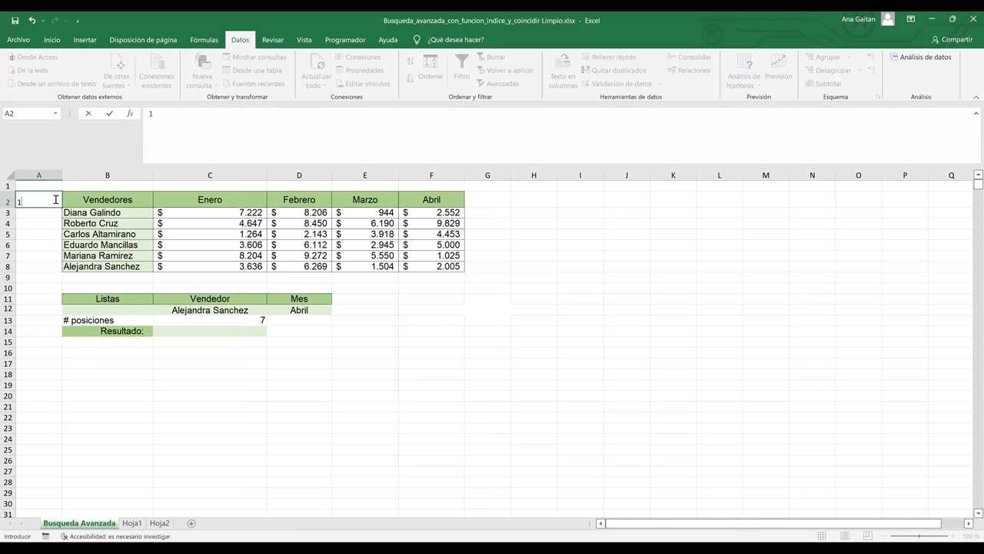
# - Fill A2:A8 with row numbers 1 to 7 and compare row 8 with C13's result
pyautogui.press('Down')
pyautogui.click(56, 200)
pyautogui.write('1 2')
pyautogui.moveTo(62, 220); pyautogui.dragTo(63, 270)
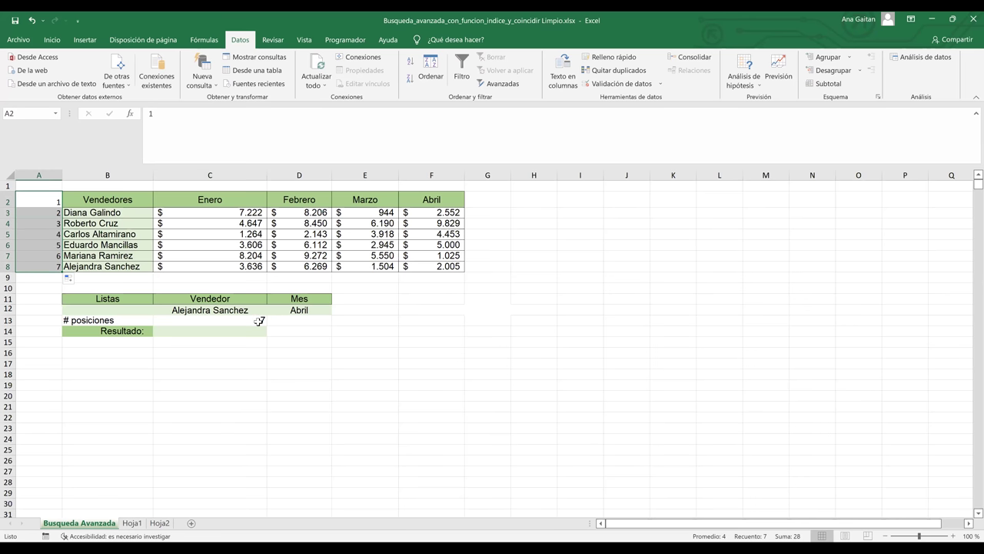
pyautogui.click(259, 320)
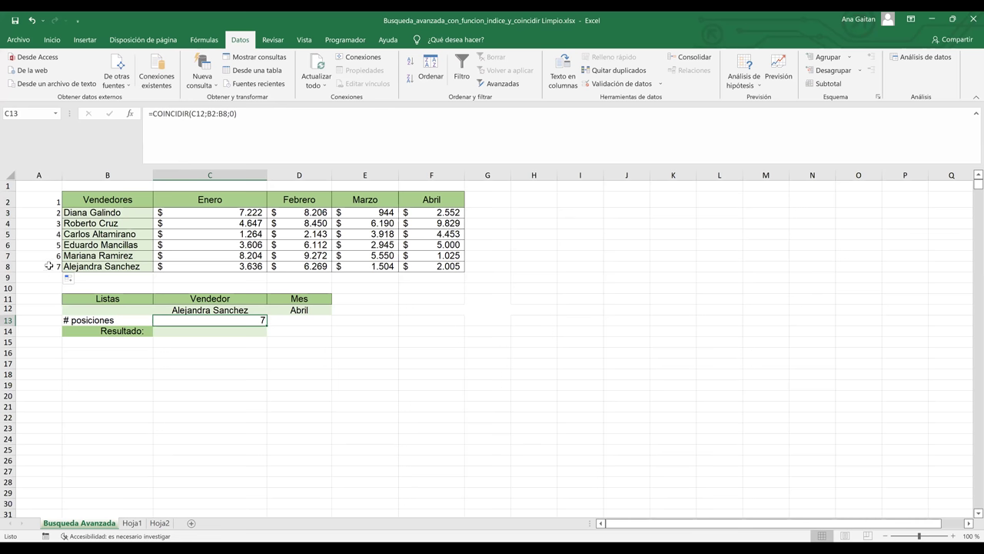
pyautogui.click(48, 265)
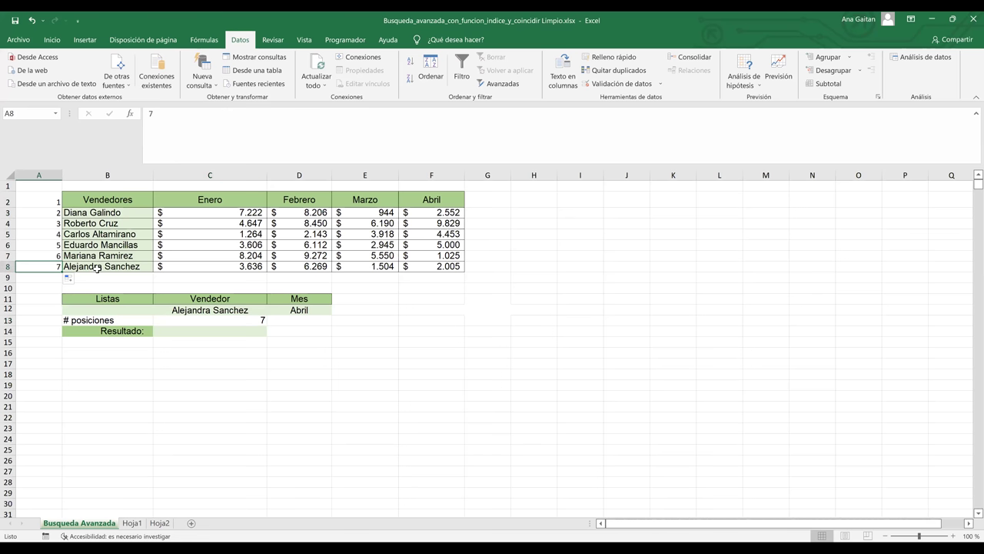
pyautogui.click(10, 267)
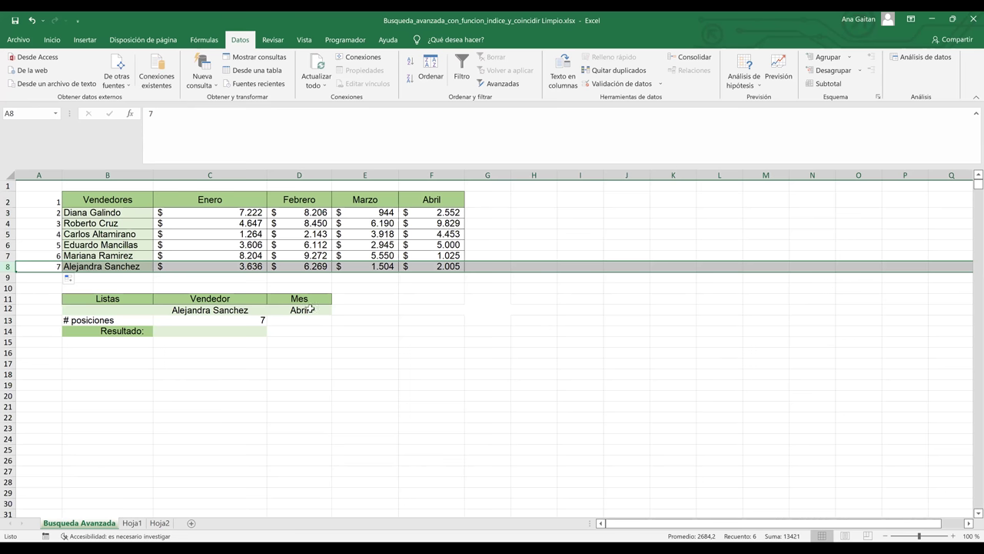
pyautogui.click(126, 193)
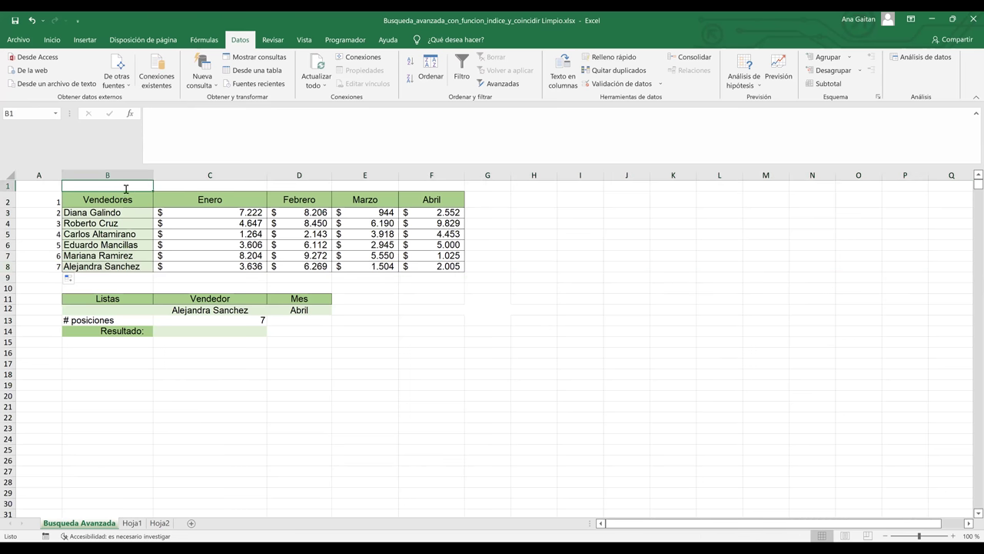
# - Number columns 1 to 5 across B1:F1, undoing an accidental overwrite of the Vendedores header
pyautogui.write('2')
pyautogui.press('Return')
pyautogui.hotkey('ctrl', 'z')
pyautogui.click(195, 185)
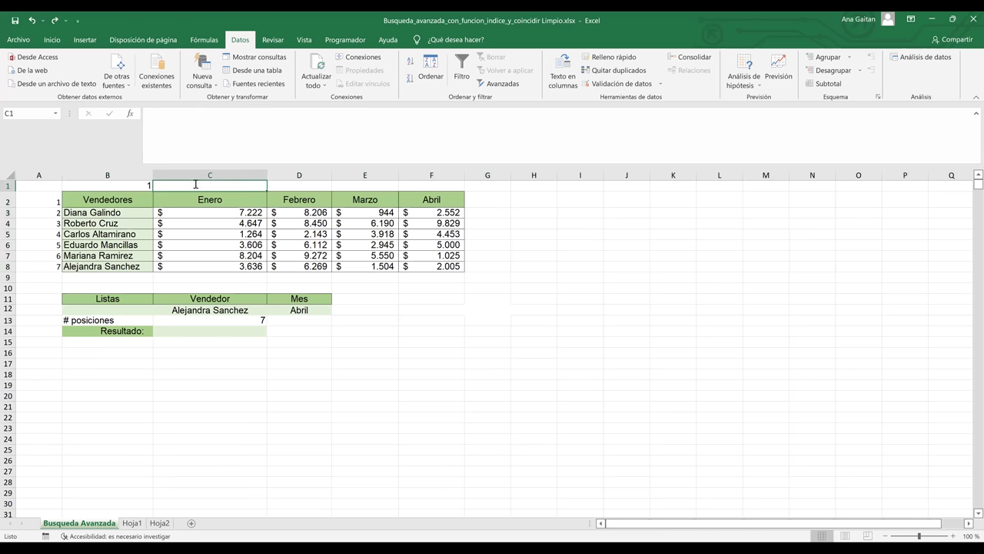
pyautogui.write('2')
pyautogui.moveTo(134, 187); pyautogui.dragTo(453, 180)
pyautogui.click(511, 276)
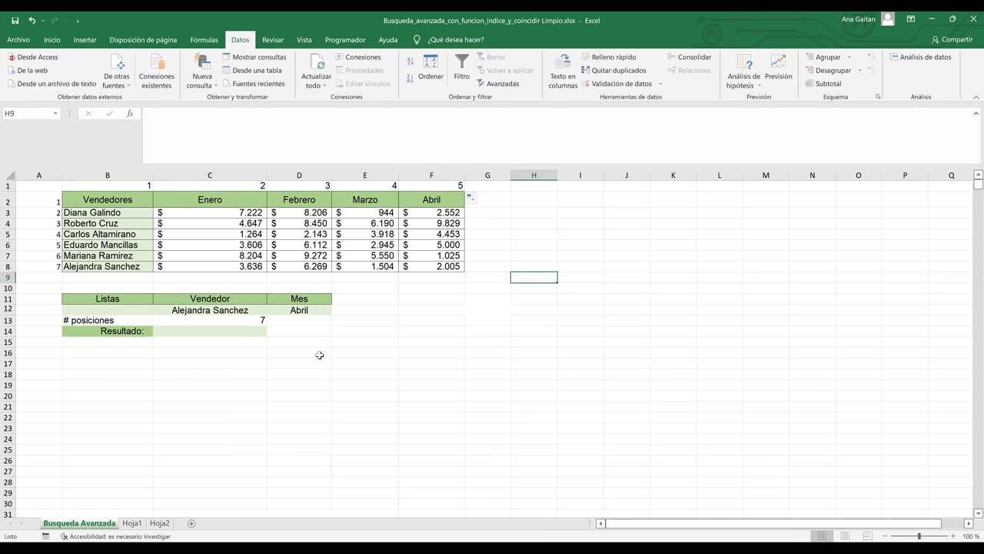
# - Zoom the sheet to 120% with D13 selected for the month formula
pyautogui.click(296, 322)
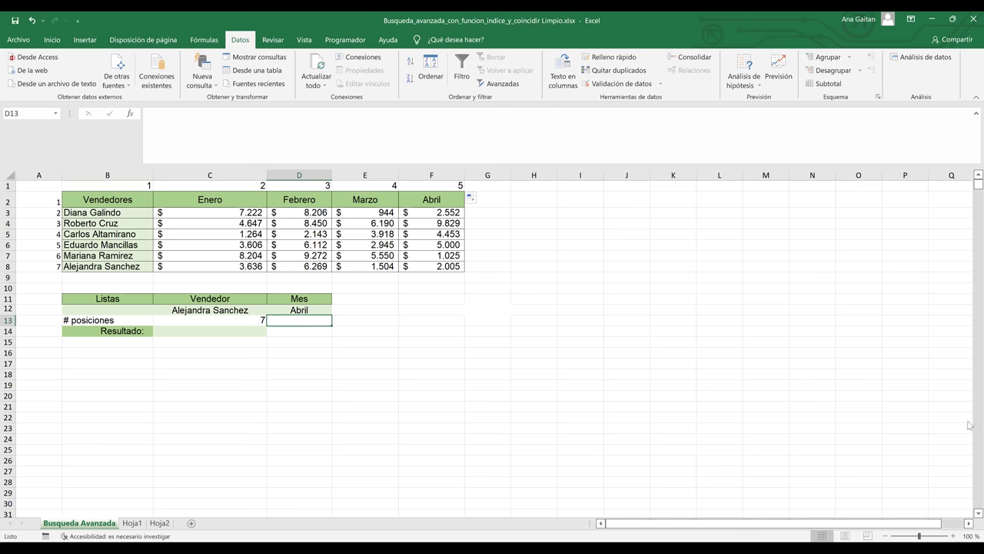
pyautogui.click(954, 538)
pyautogui.click(954, 539)
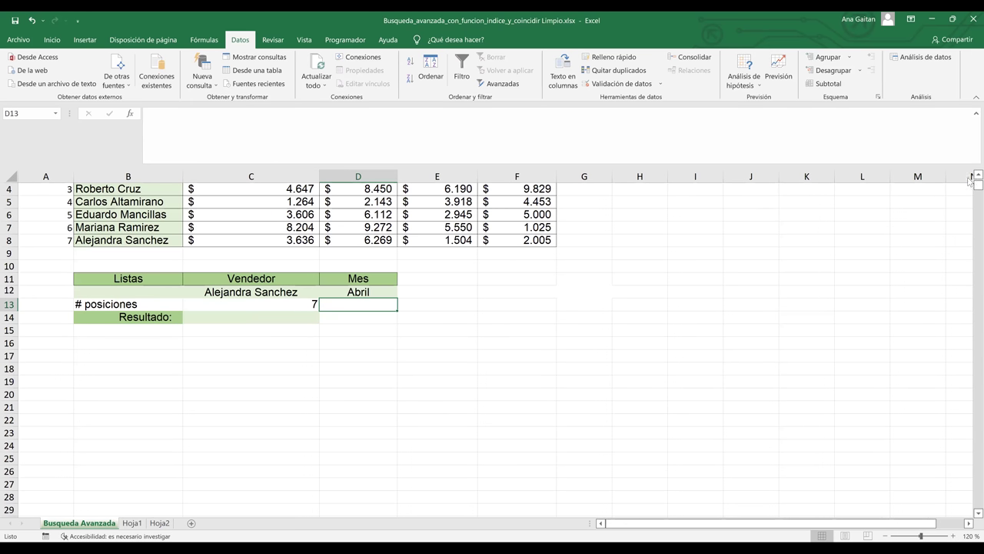
pyautogui.scroll(1, 970, 179)
pyautogui.scroll(2, 969, 179)
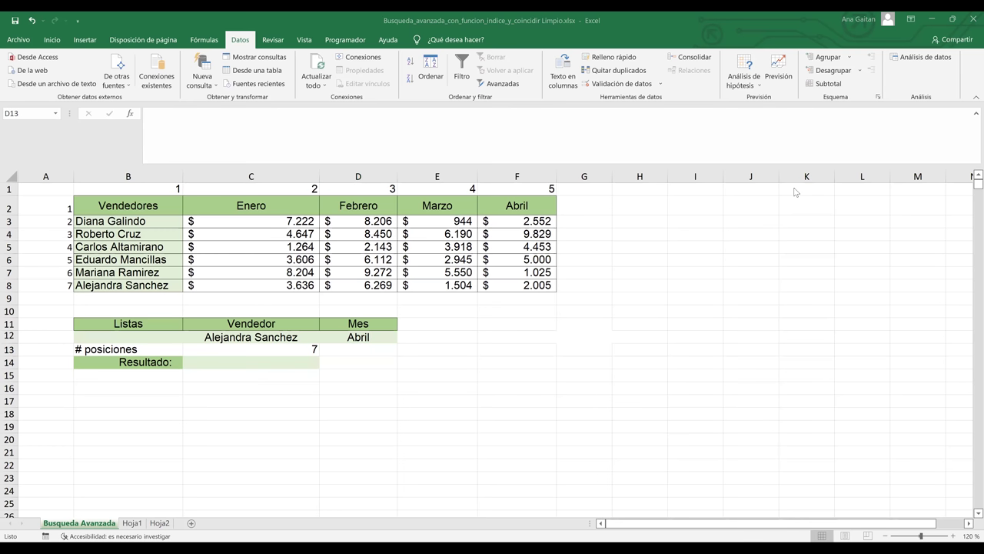
pyautogui.click(370, 349)
# - Enter =COINCIDIR(D12;B2:F2;0) in D13, returning 5 for Abril
pyautogui.write('=')
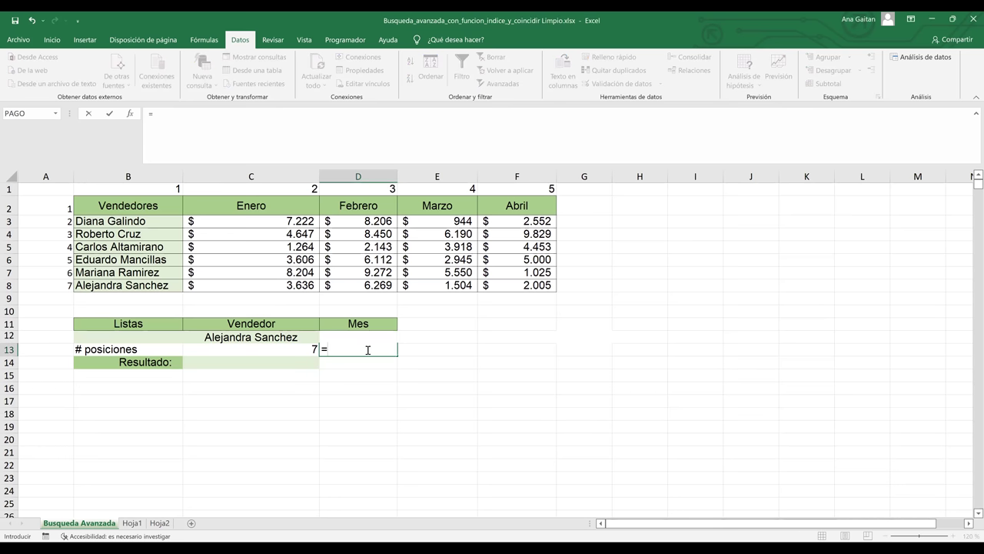
pyautogui.write('coin')
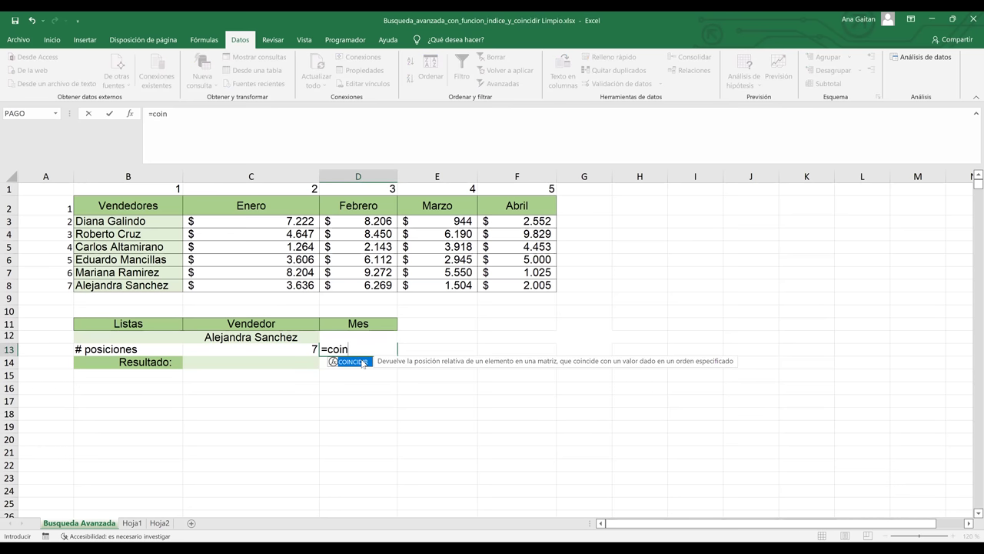
pyautogui.press('Tab')
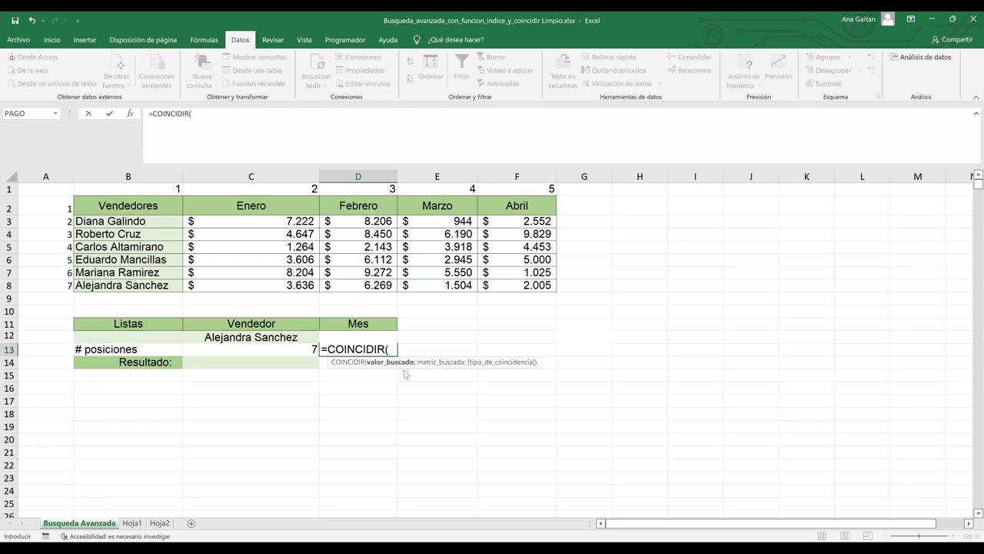
pyautogui.write('d12;')
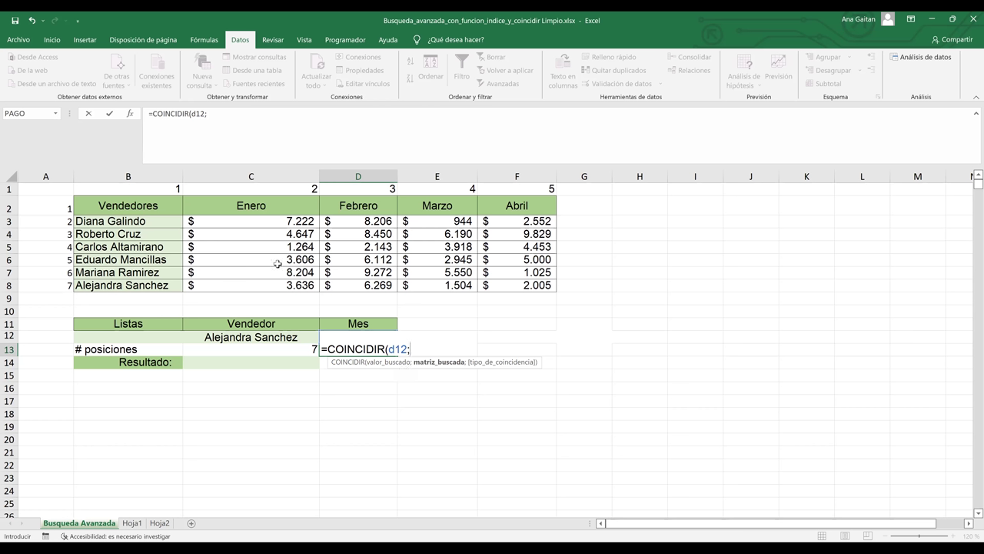
pyautogui.click(134, 204)
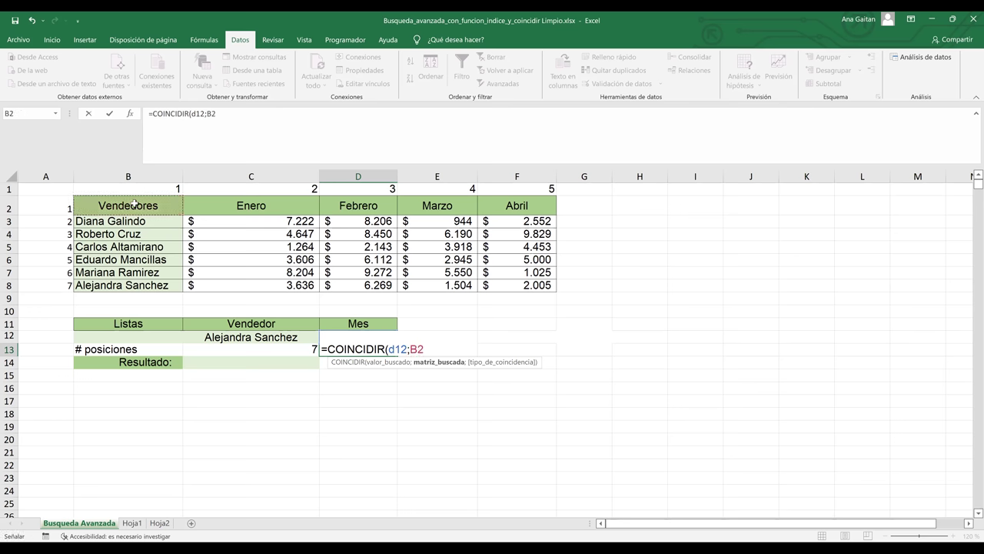
pyautogui.keyDown('shift'); pyautogui.click(536, 198); pyautogui.keyUp('shift')
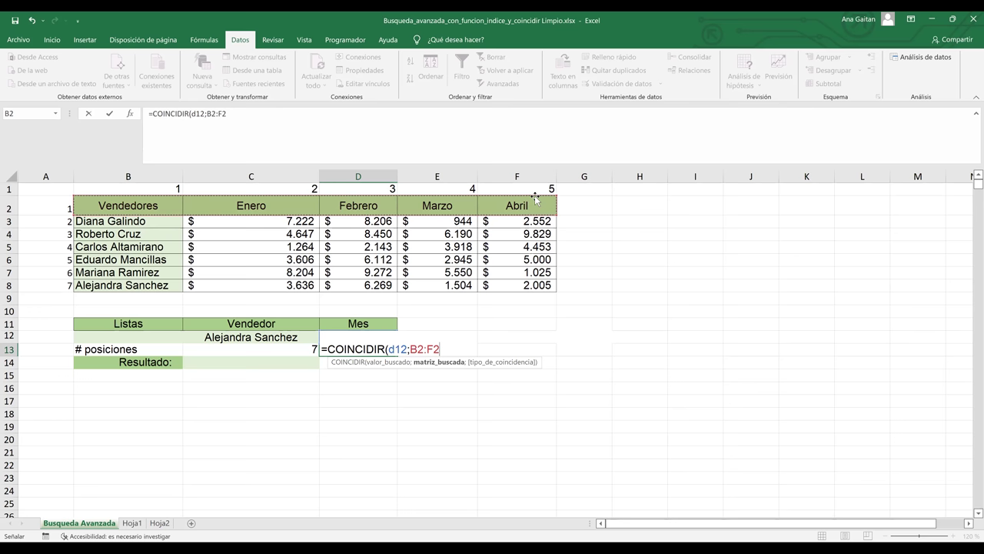
pyautogui.write(';')
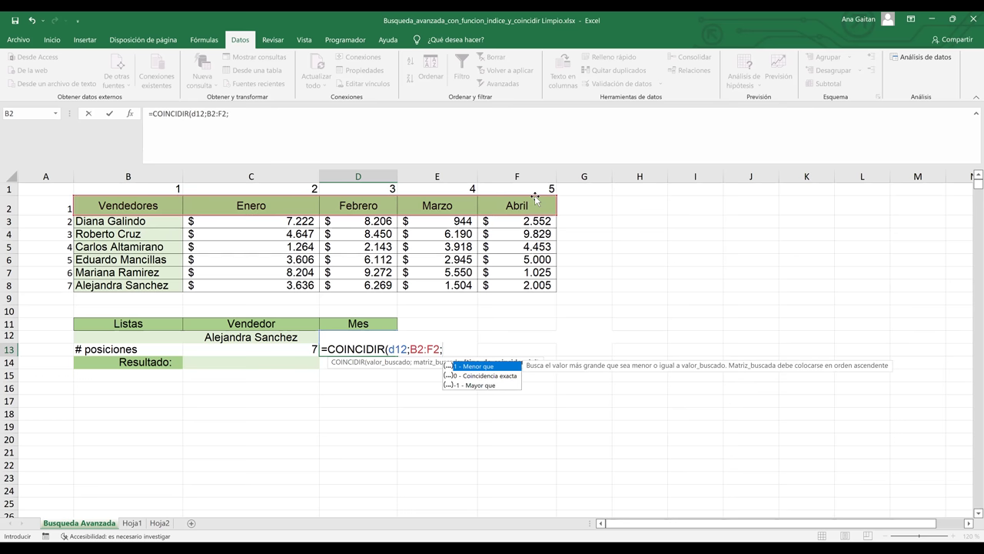
pyautogui.write('0')
pyautogui.press('Return')
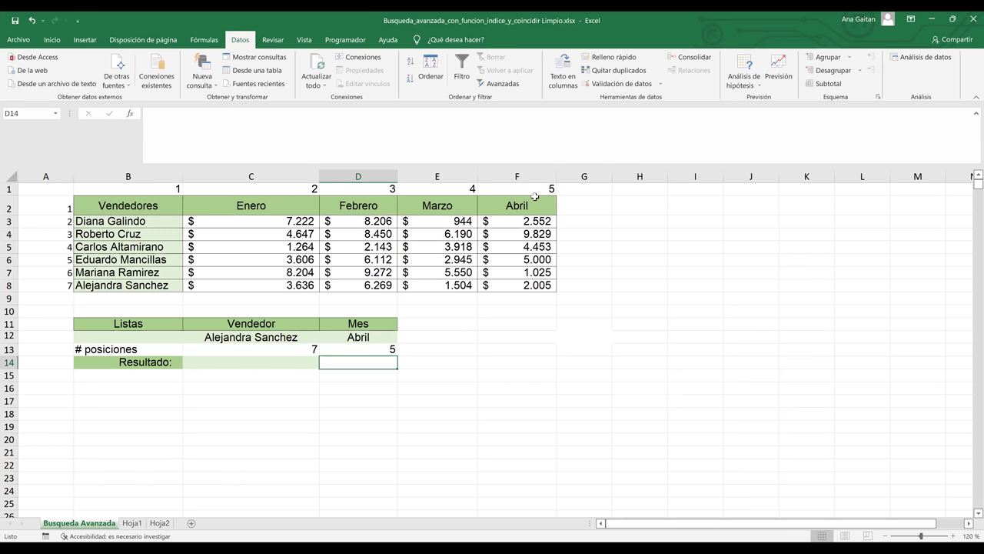
pyautogui.click(537, 186)
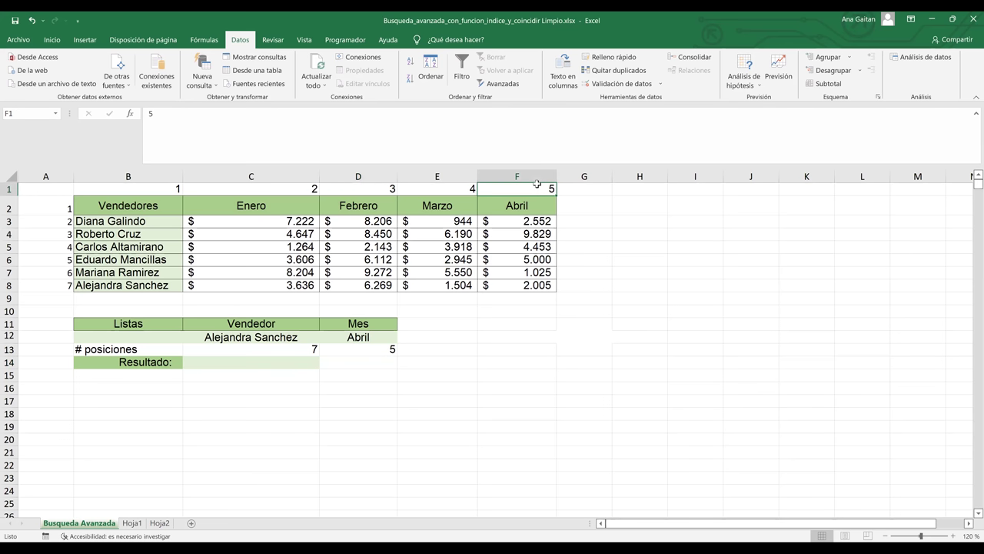
pyautogui.click(533, 205)
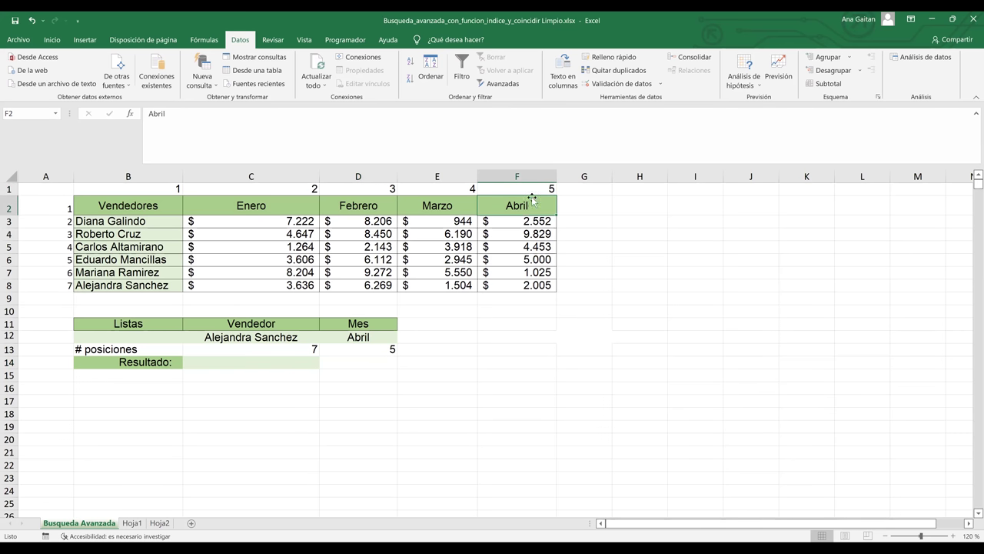
pyautogui.click(532, 191)
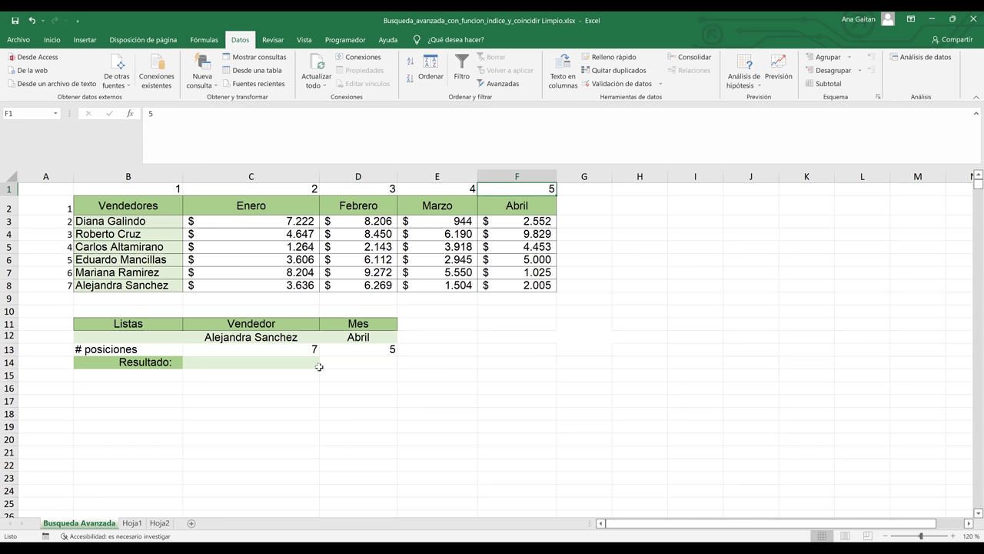
pyautogui.click(342, 365)
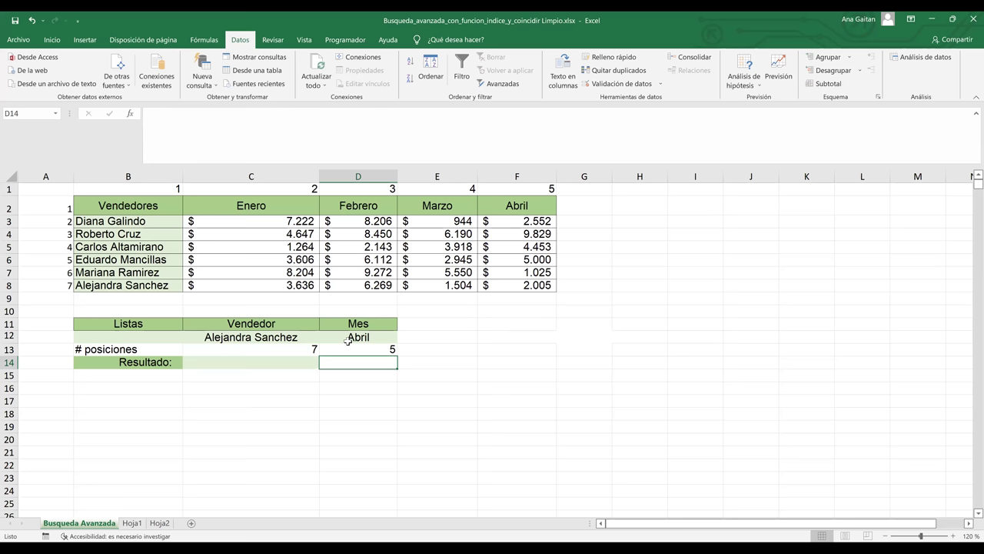
pyautogui.click(353, 349)
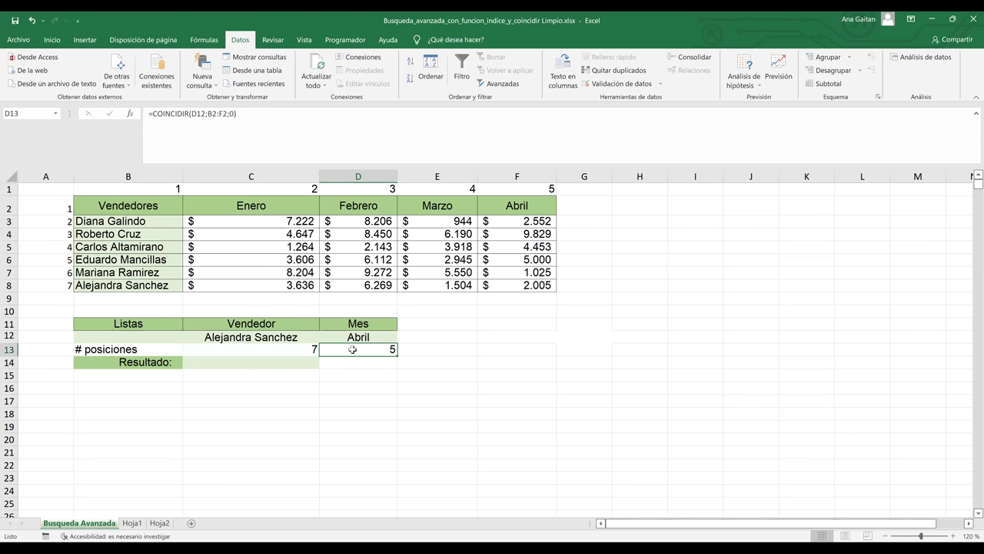
pyautogui.click(359, 362)
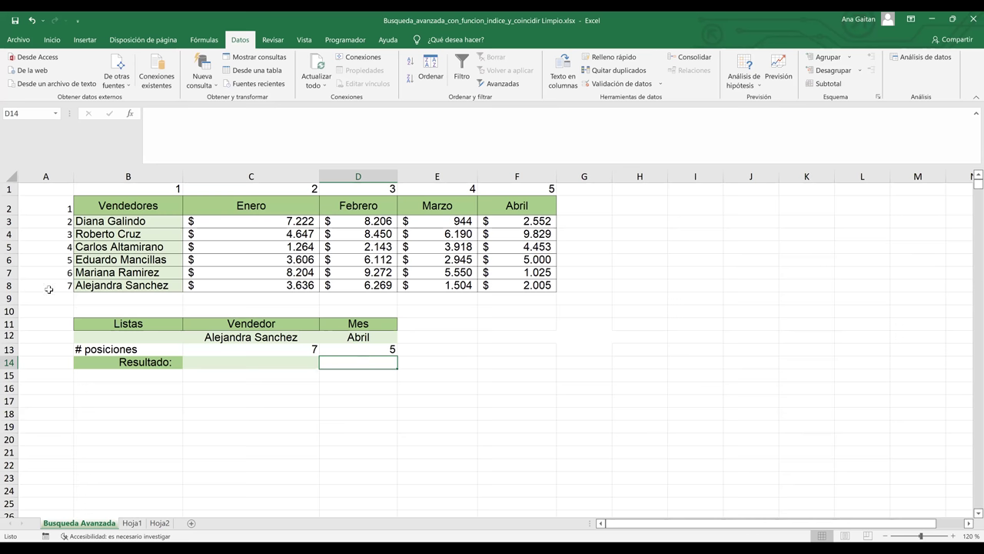
pyautogui.click(8, 285)
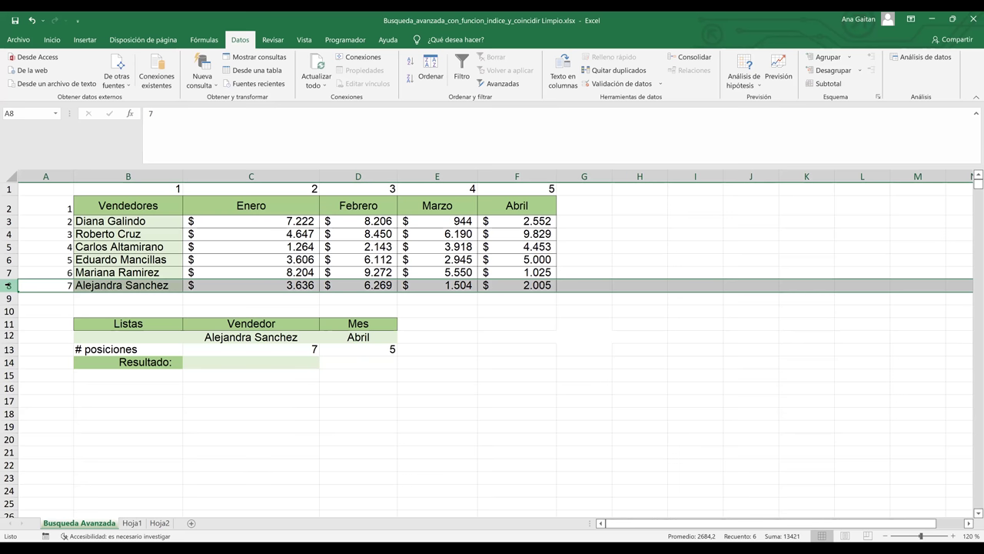
pyautogui.keyDown('ctrl'); pyautogui.click(494, 177); pyautogui.keyUp('ctrl')
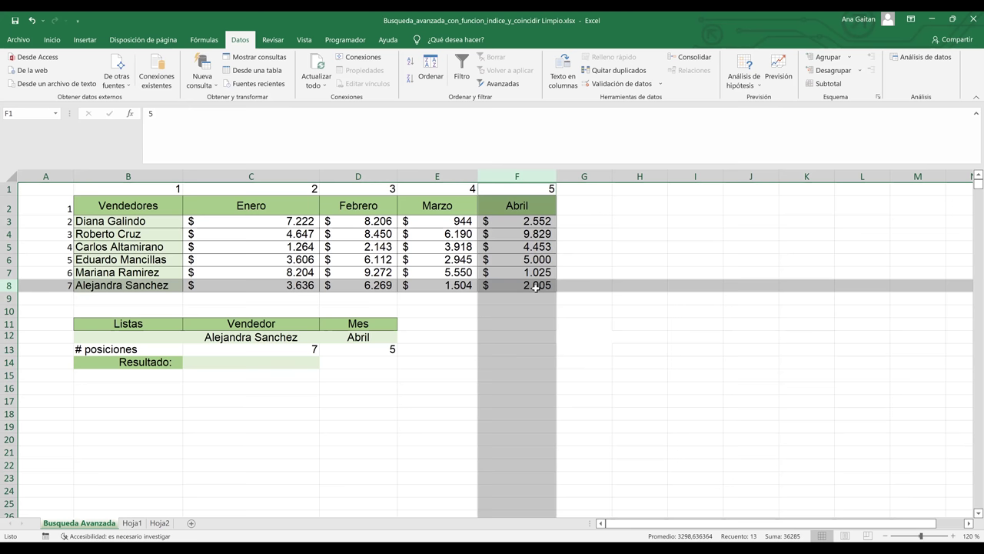
pyautogui.click(373, 362)
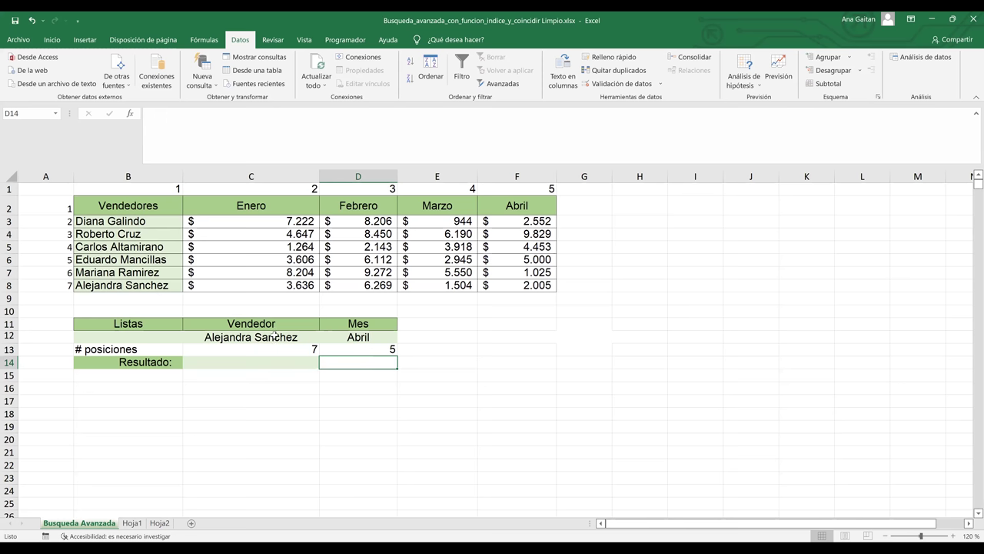
pyautogui.press('Up')
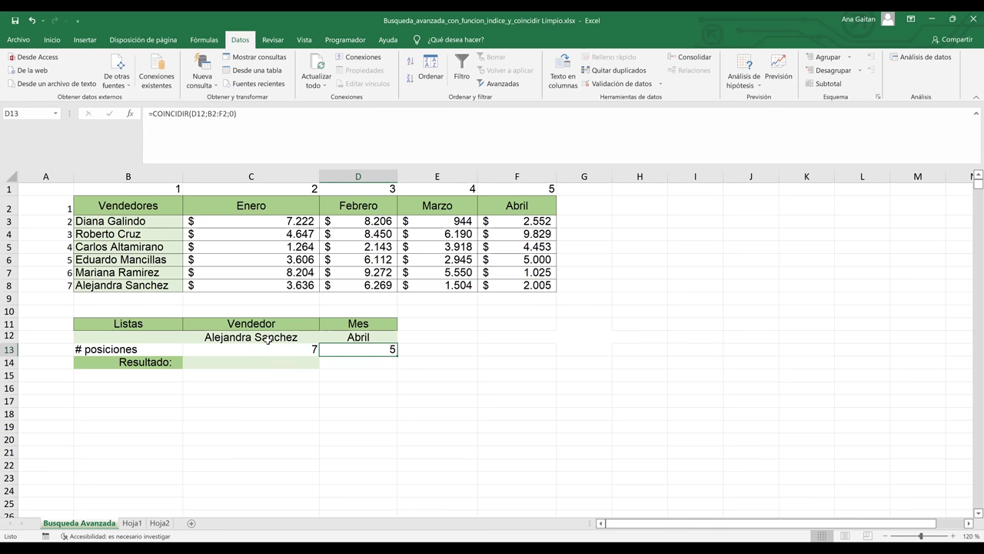
pyautogui.click(356, 361)
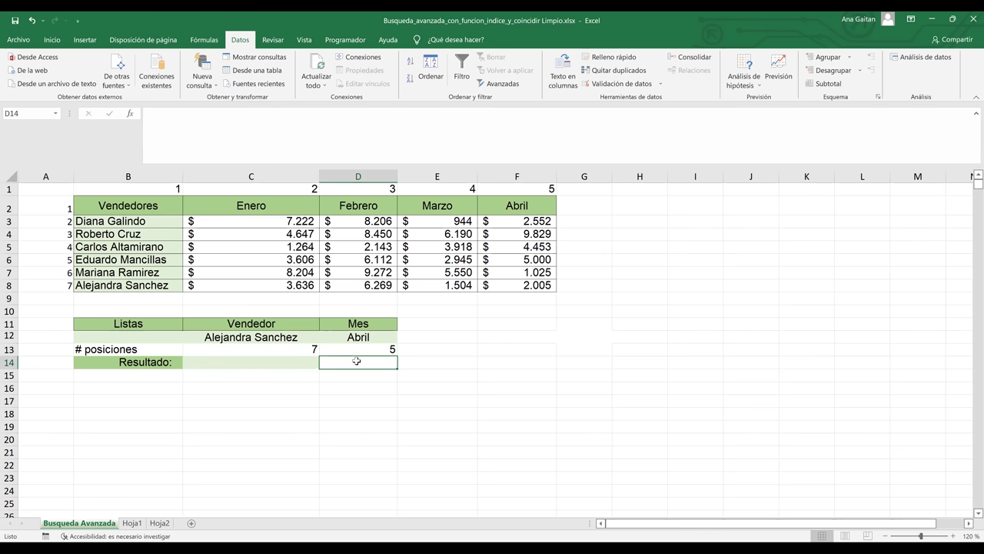
# - Enter =INDICE(B2:F8;7;5) in D14 to return row 7, column 5 of the sales table
pyautogui.write('=')
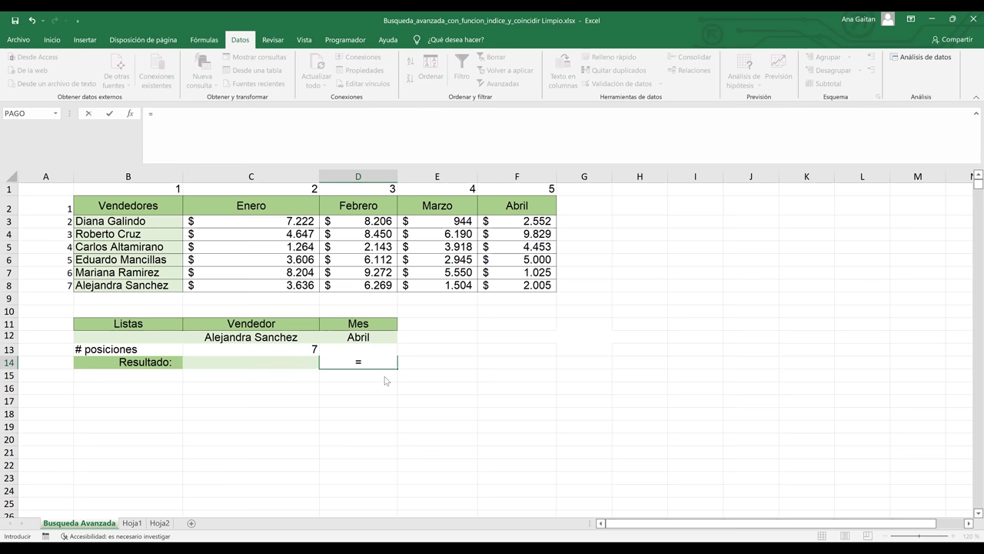
pyautogui.write('INDICE(')
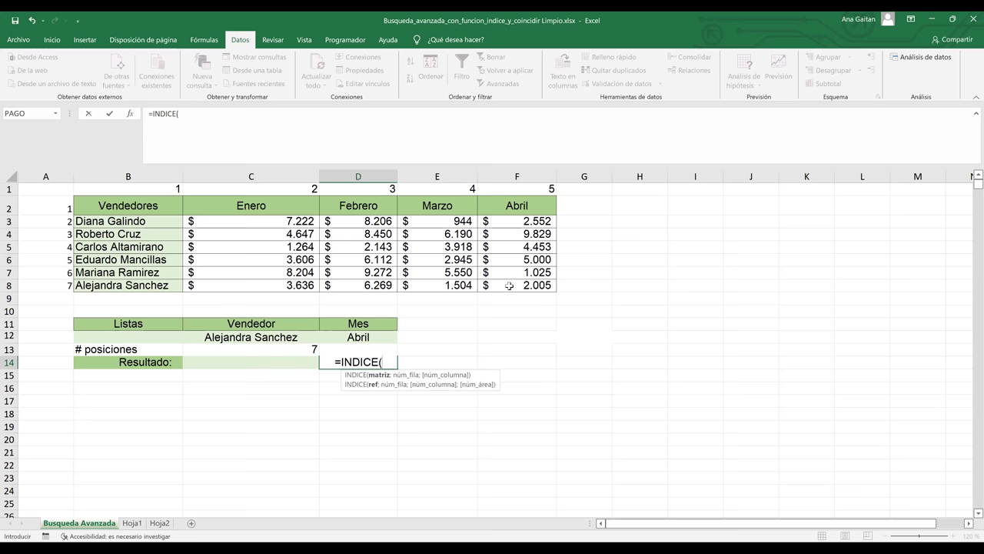
pyautogui.moveTo(111, 208); pyautogui.dragTo(511, 288)
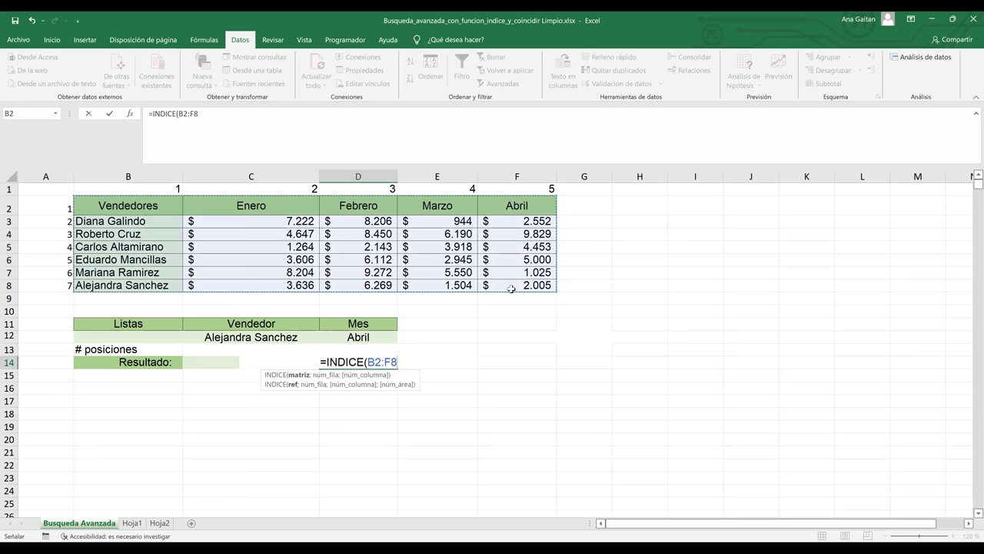
pyautogui.write(';')
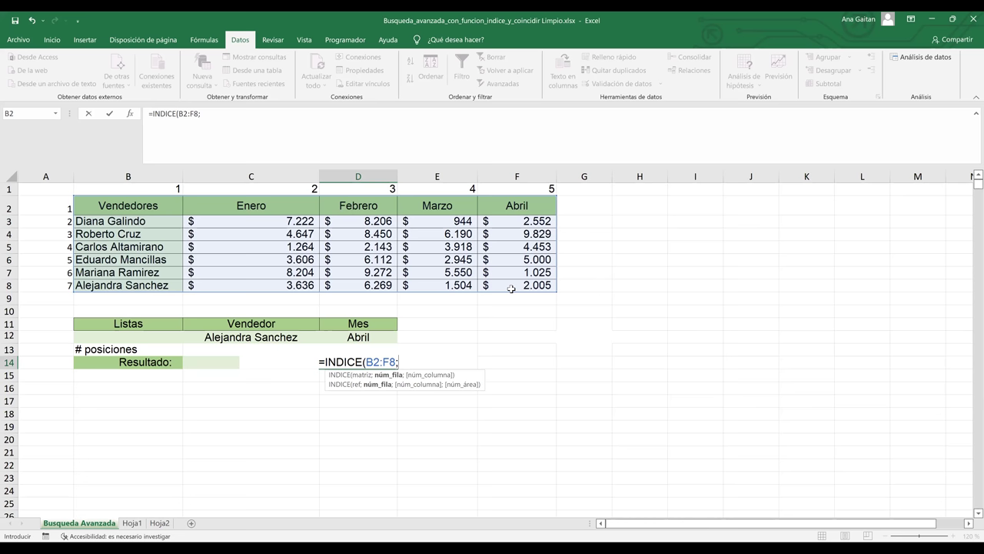
pyautogui.write('7;')
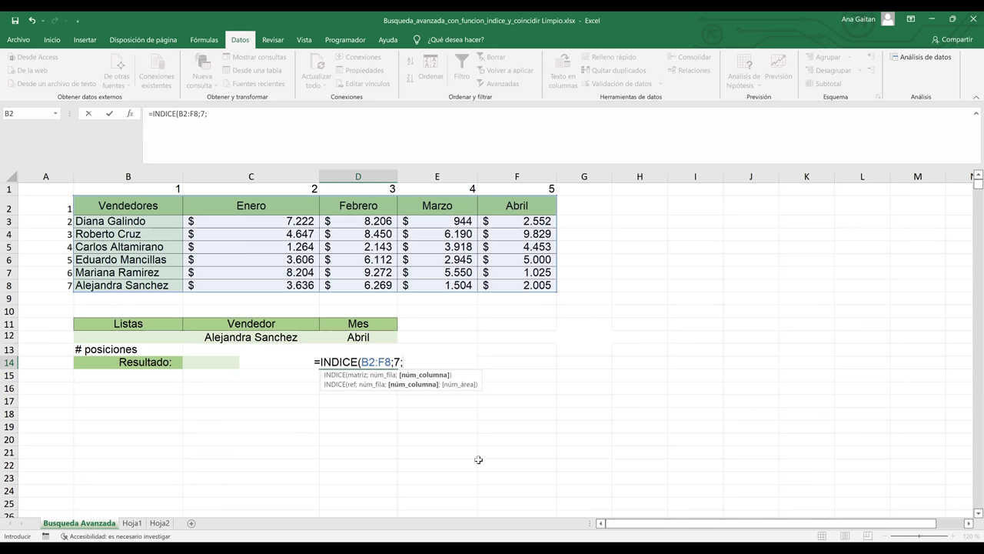
pyautogui.write('5')
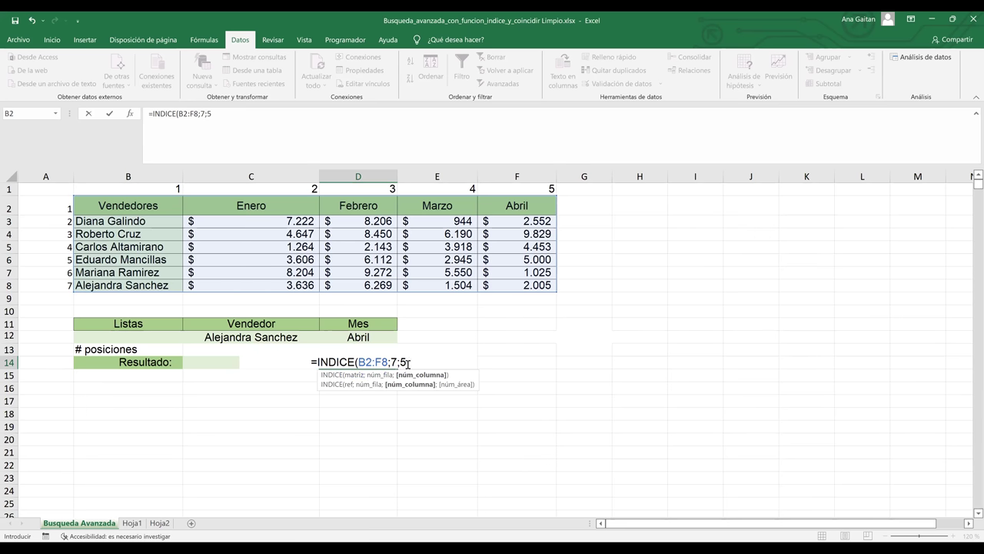
pyautogui.write(')')
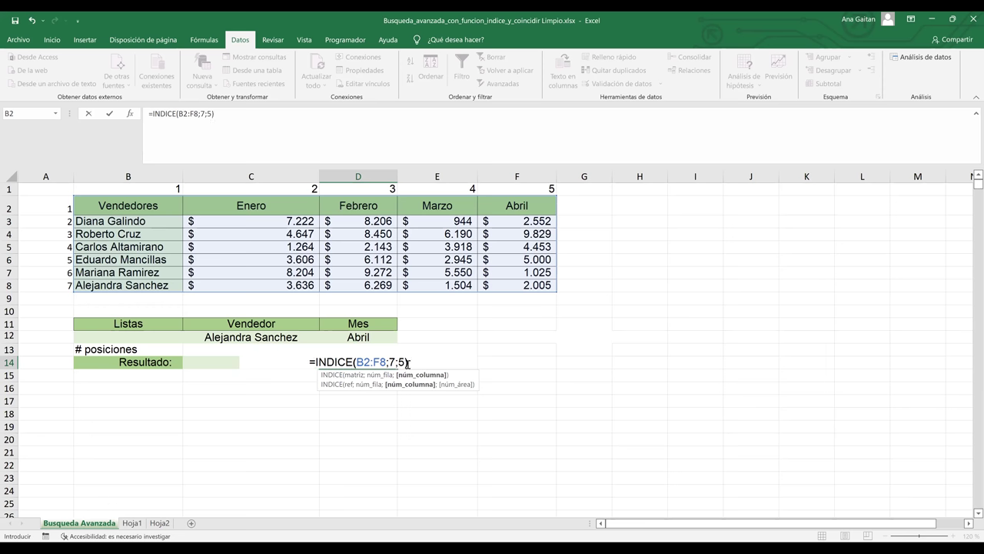
pyautogui.press('Return')
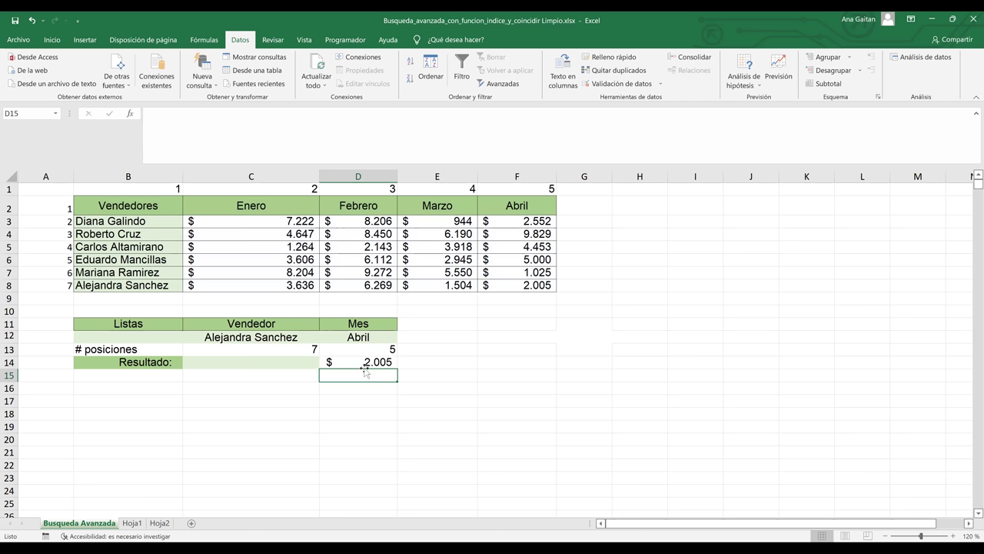
pyautogui.click(8, 284)
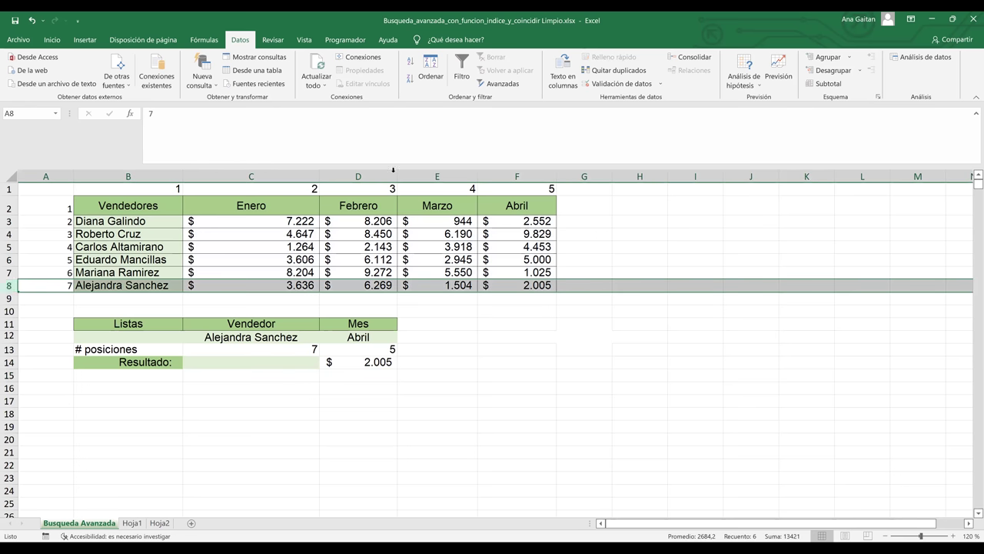
pyautogui.keyDown('ctrl'); pyautogui.click(498, 179); pyautogui.keyUp('ctrl')
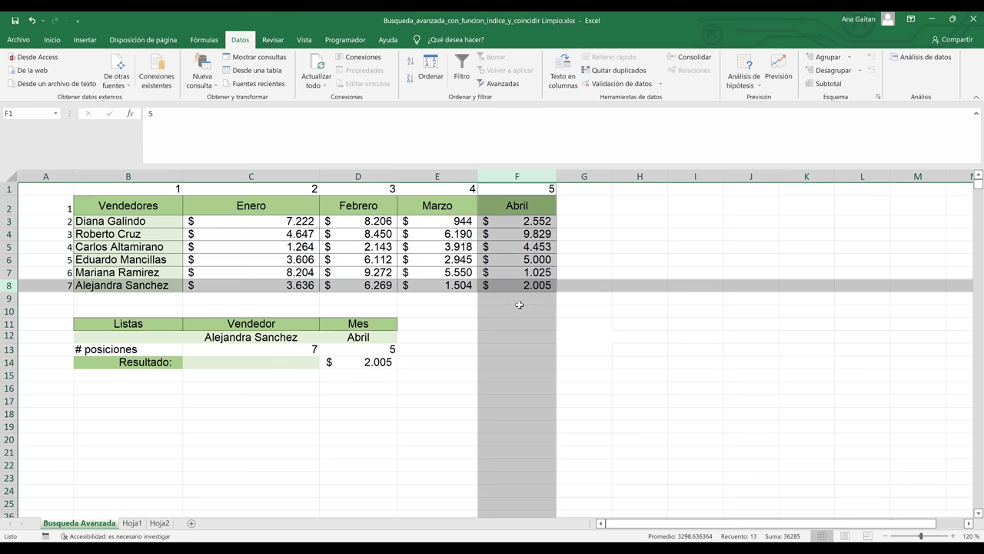
pyautogui.click(377, 426)
pyautogui.click(300, 340)
pyautogui.click(324, 338)
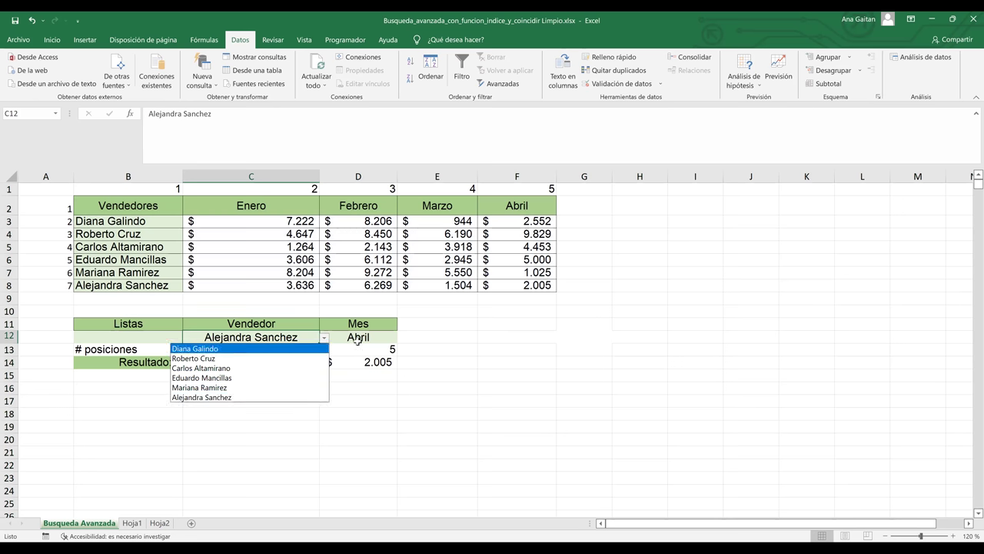
pyautogui.press('Return')
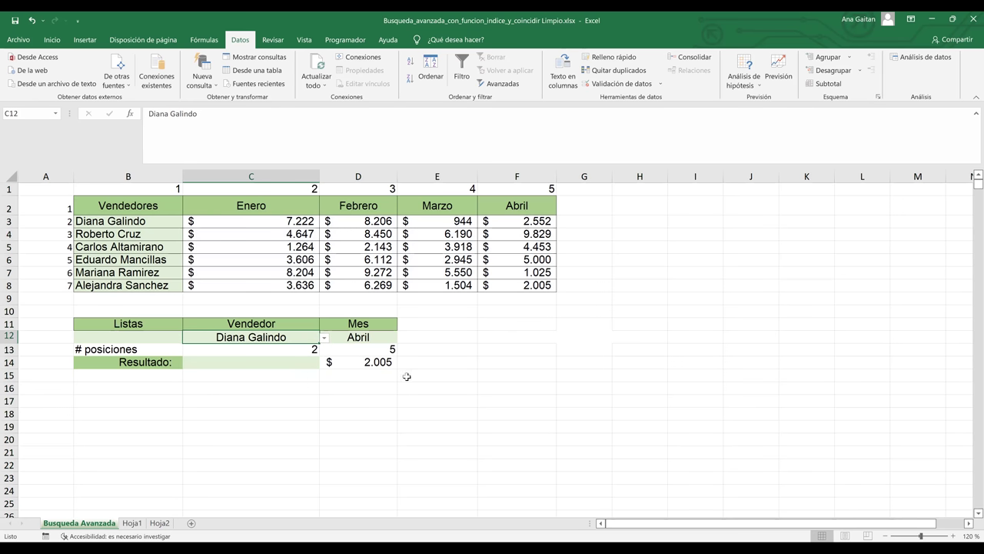
pyautogui.click(388, 339)
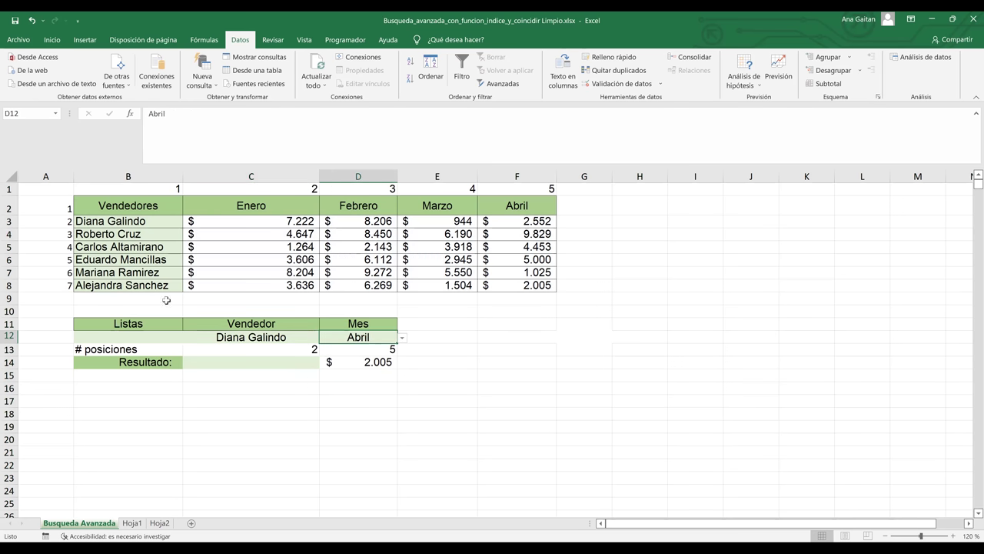
pyautogui.click(7, 221)
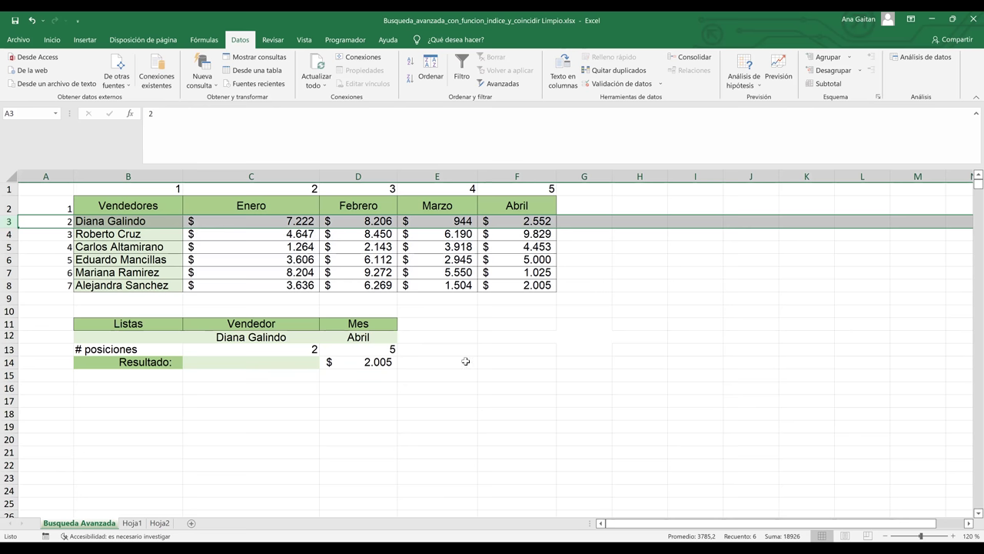
pyautogui.click(457, 350)
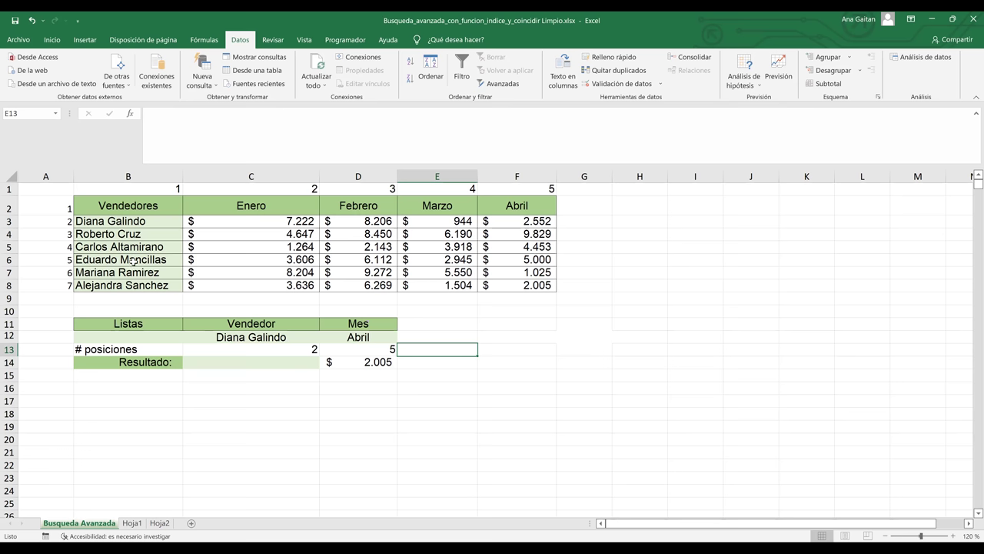
pyautogui.click(8, 221)
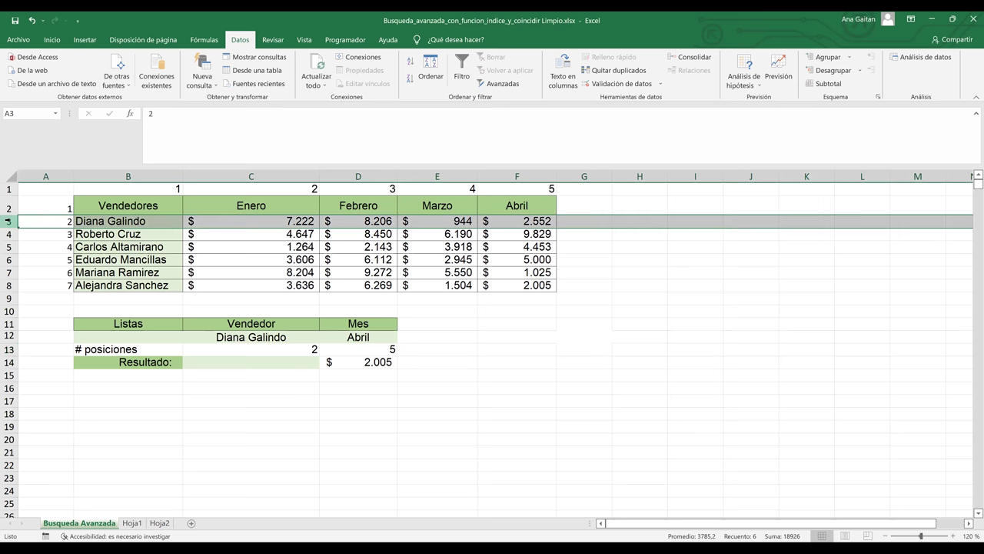
pyautogui.keyDown('ctrl'); pyautogui.click(522, 176); pyautogui.keyUp('ctrl')
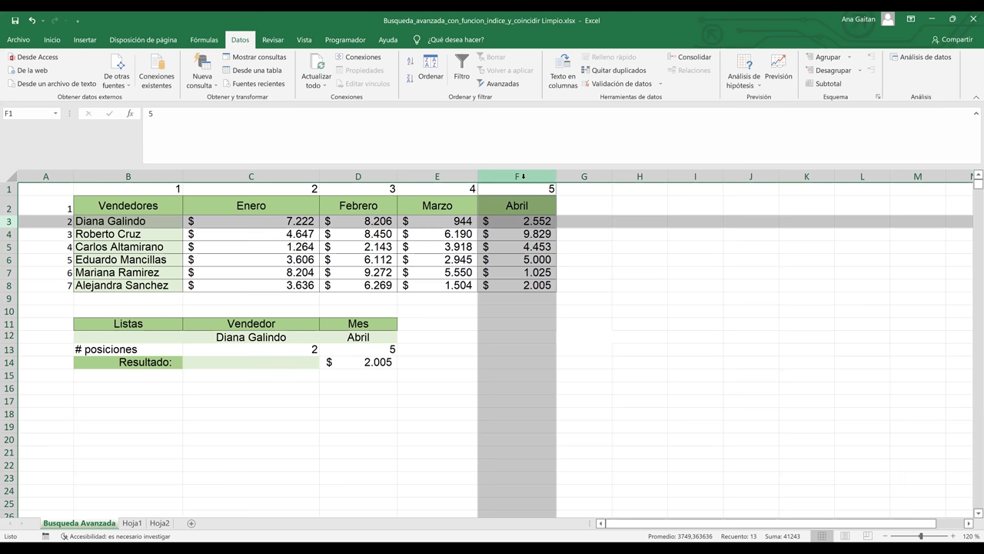
pyautogui.click(384, 364)
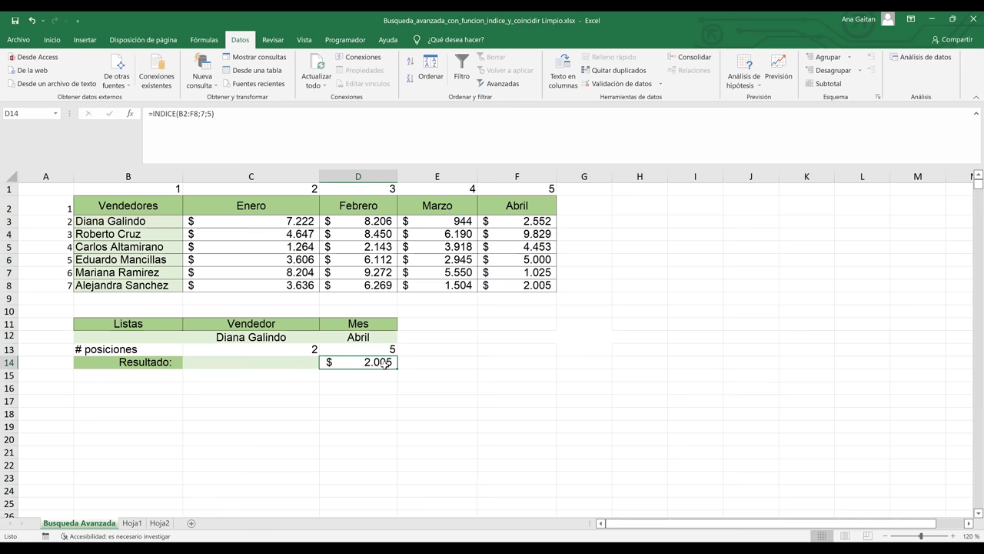
# - Change D14's row argument from 7 to 2 so it reads =INDICE(B2:F8;2;5)
pyautogui.doubleClick(385, 363)
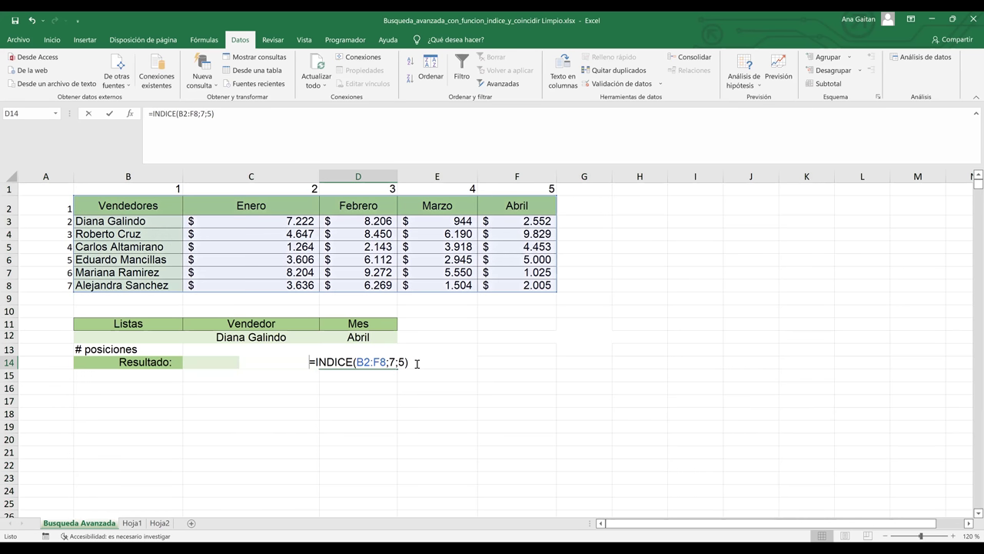
pyautogui.click(406, 363)
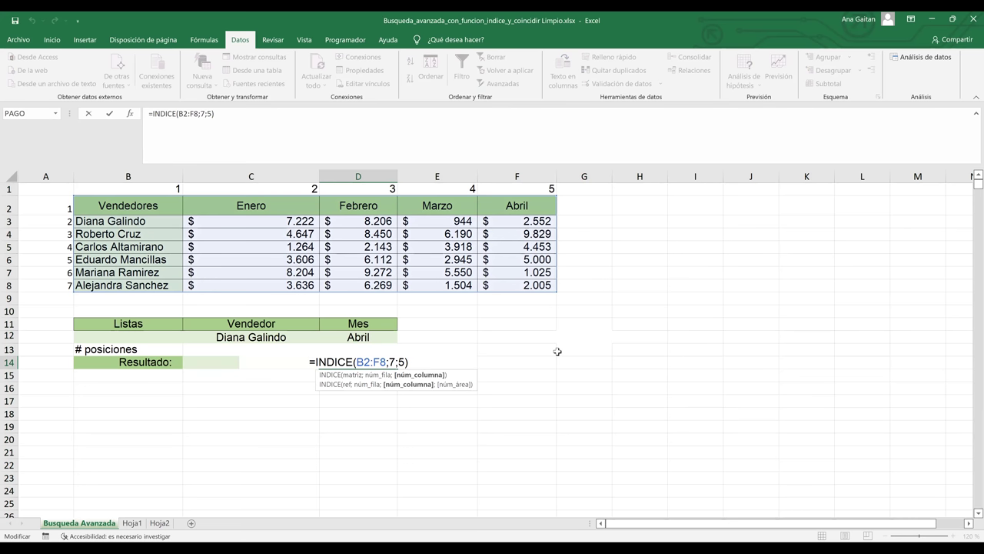
pyautogui.click(393, 362)
pyautogui.press('BackSpace')
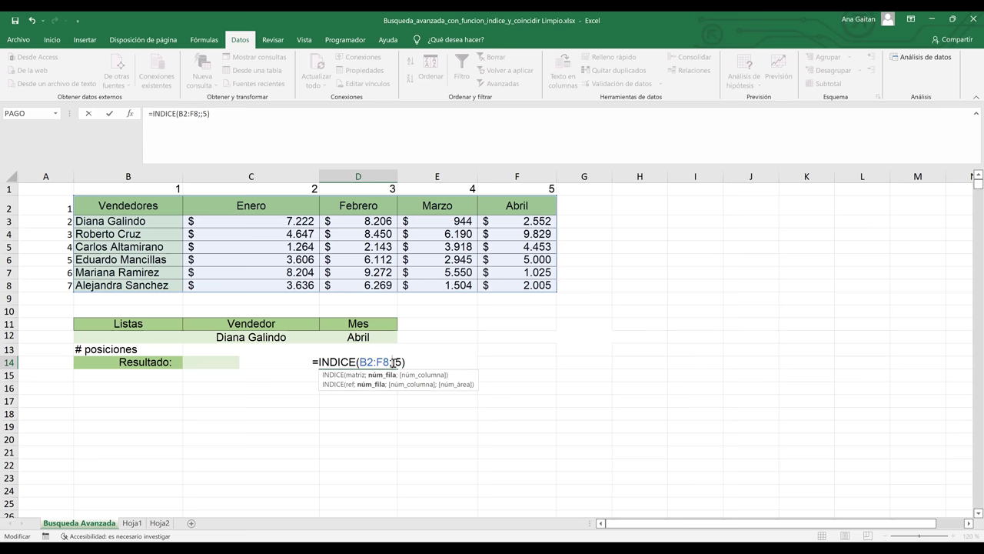
pyautogui.write('2')
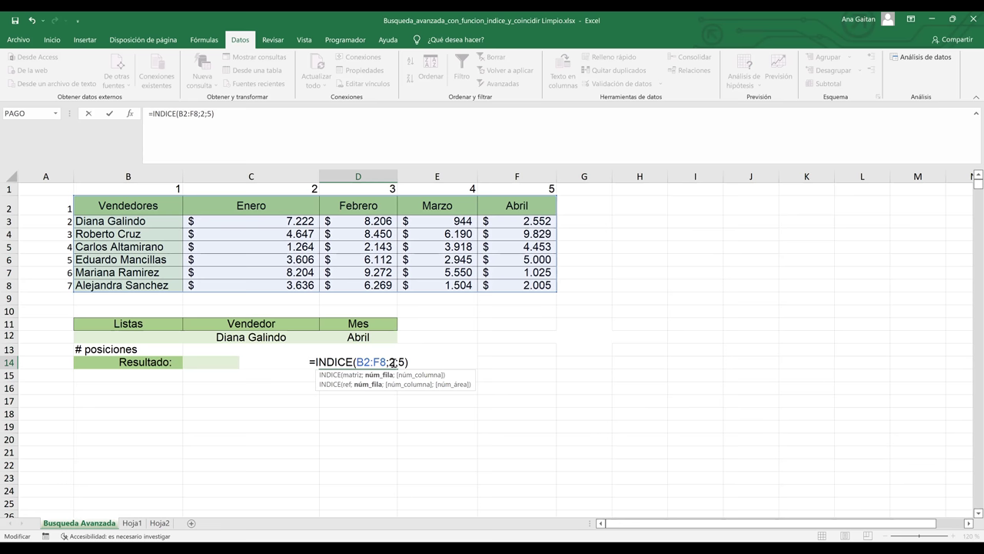
pyautogui.press('Return')
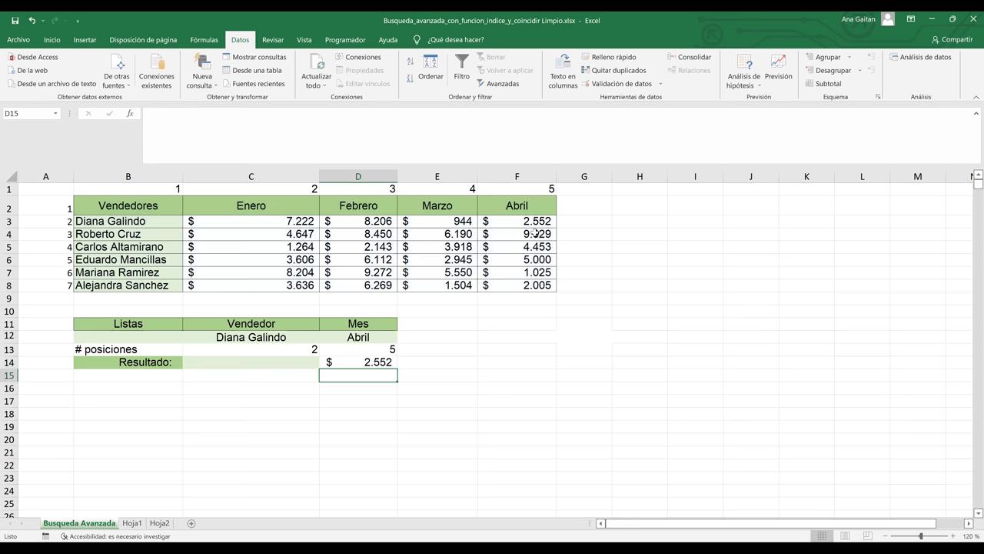
pyautogui.click(536, 222)
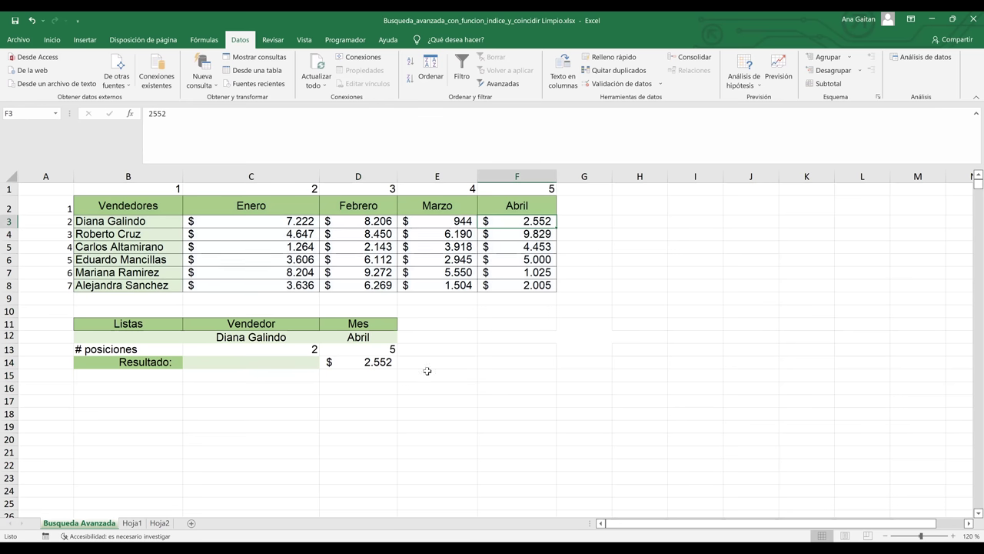
pyautogui.click(379, 362)
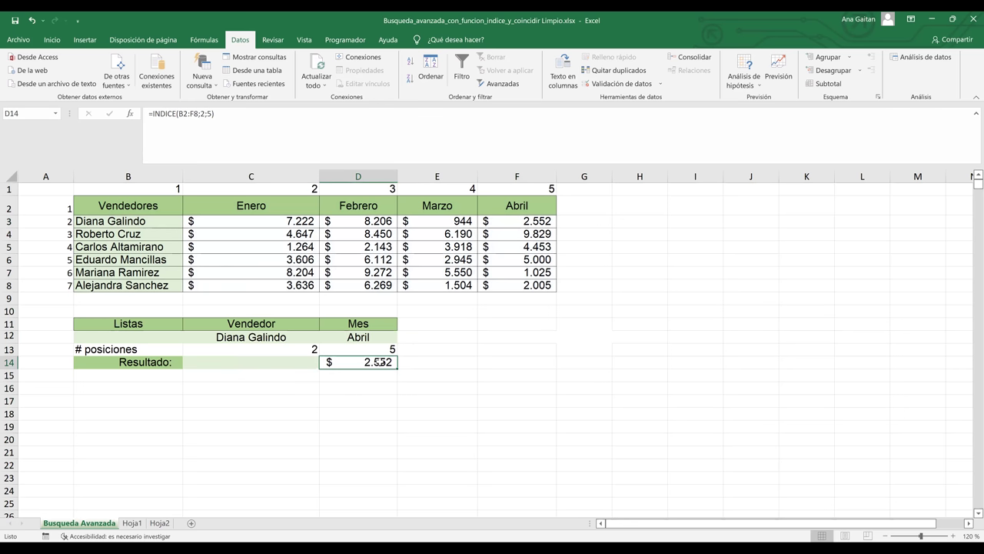
pyautogui.click(296, 336)
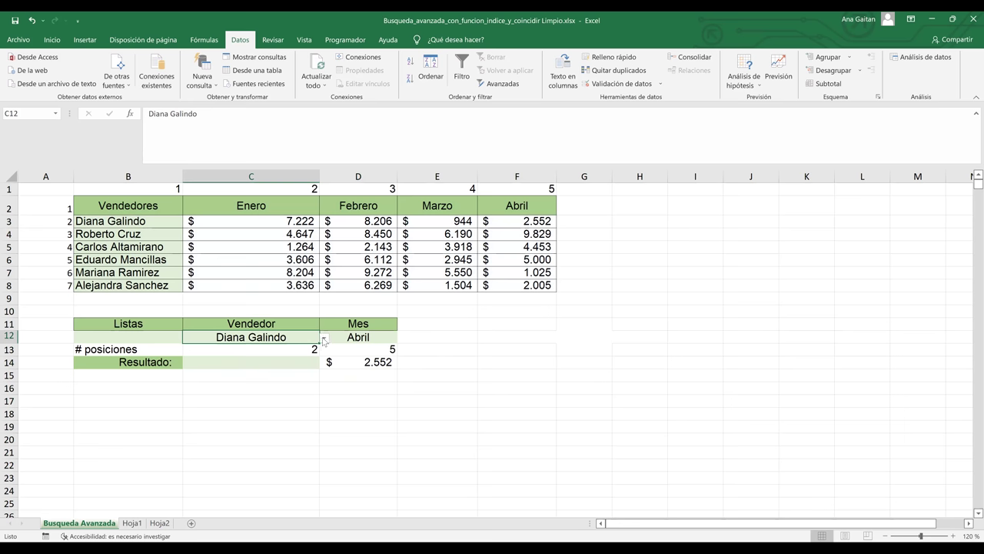
pyautogui.click(324, 339)
pyautogui.click(289, 369)
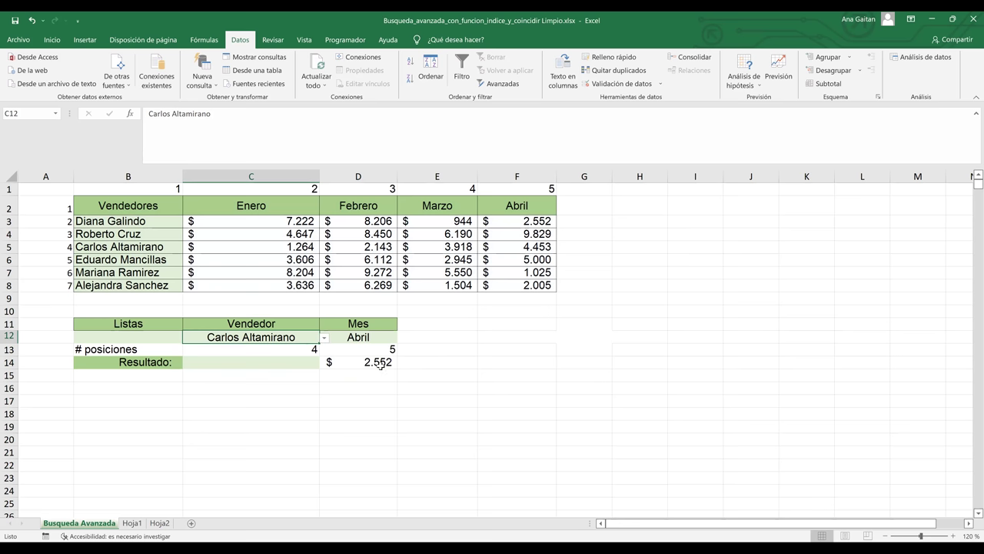
# - Begin editing the INDICE arguments of the Resultado formula in D14
pyautogui.click(380, 364)
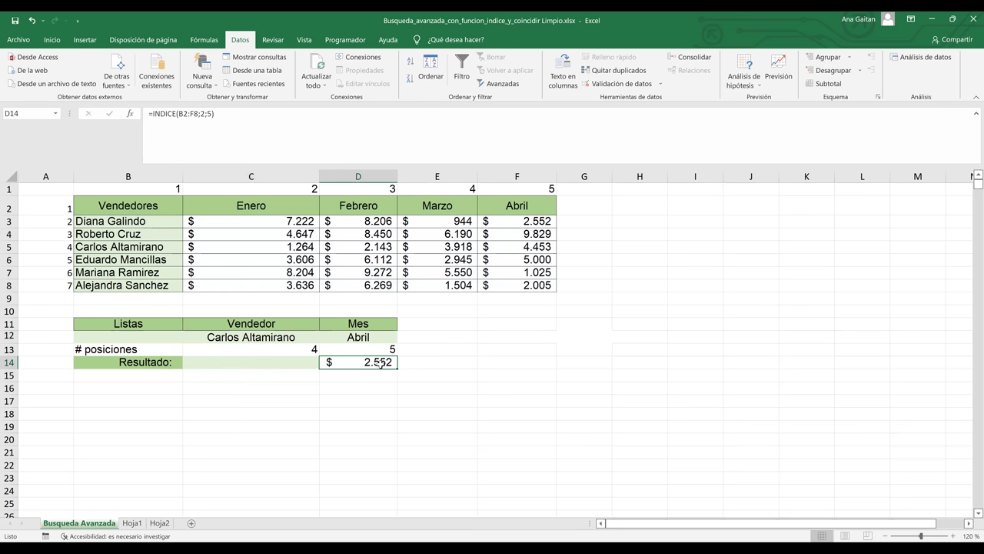
pyautogui.doubleClick(379, 365)
pyautogui.click(394, 363)
# - Replace the fixed 2 and 5 with C13 and D13, giving =INDICE(B2:F8;C13;D13)
pyautogui.click(394, 362)
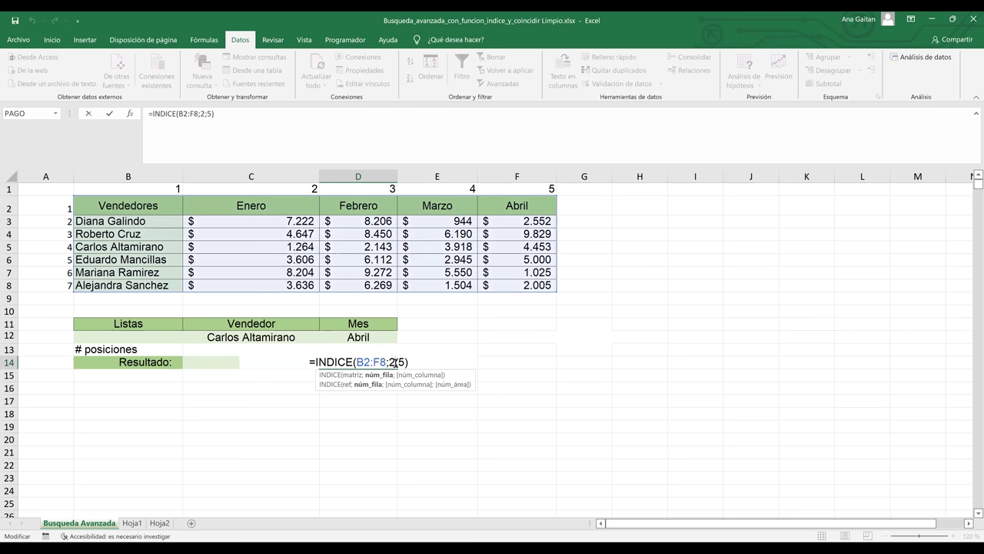
pyautogui.press('BackSpace')
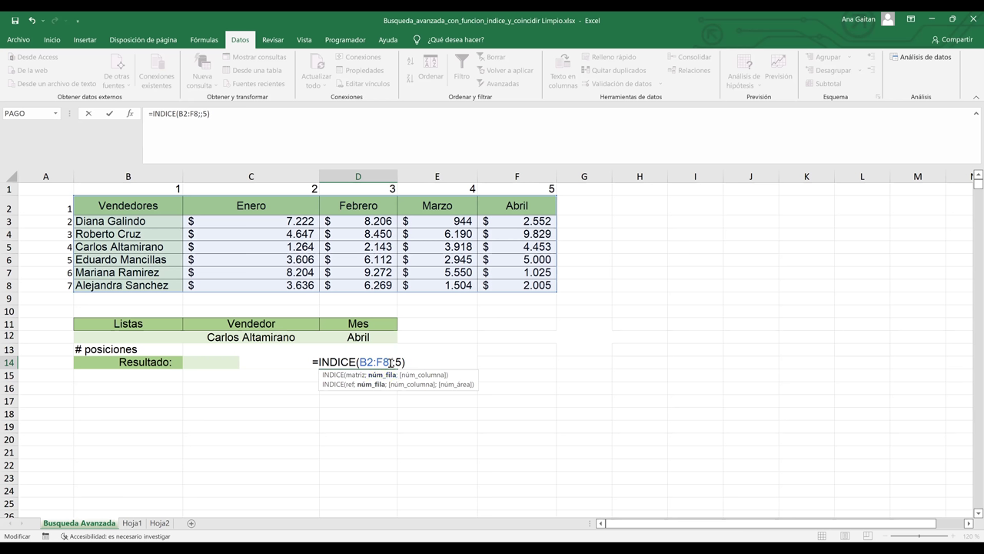
pyautogui.write('c13')
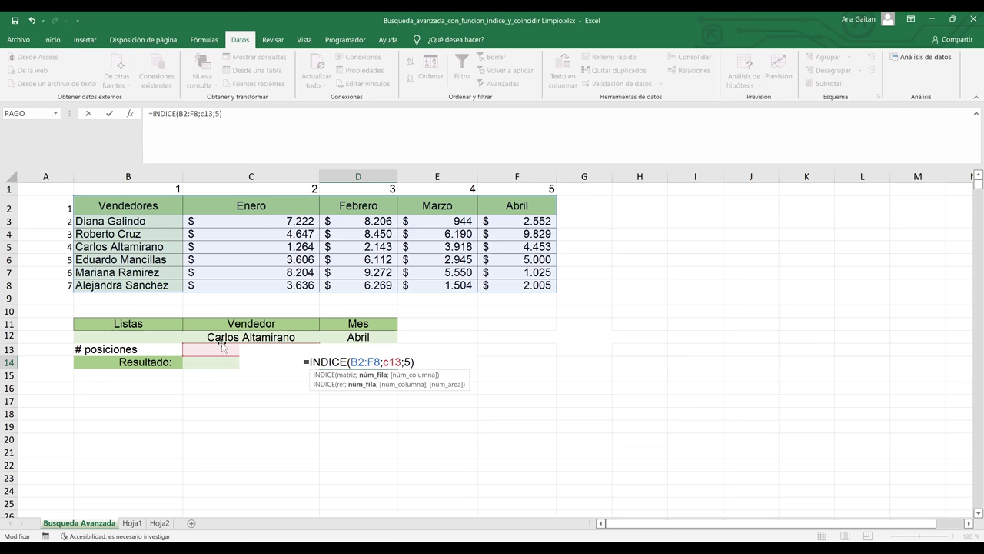
pyautogui.click(408, 362)
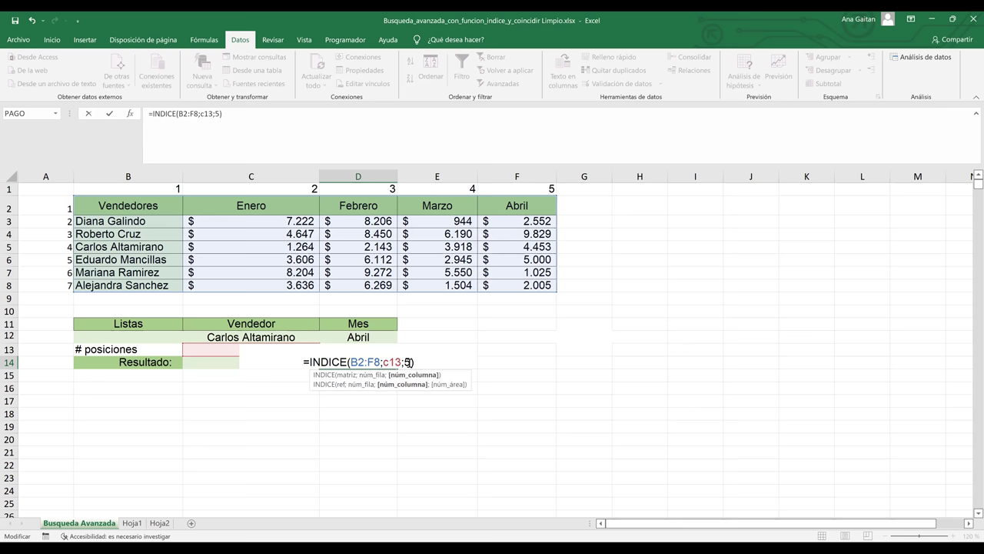
pyautogui.press('BackSpace')
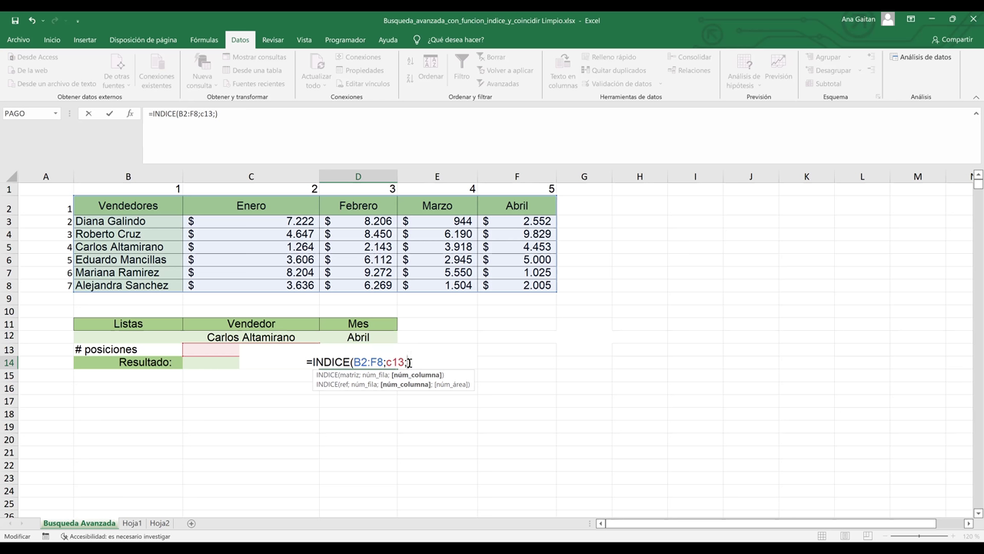
pyautogui.write('d')
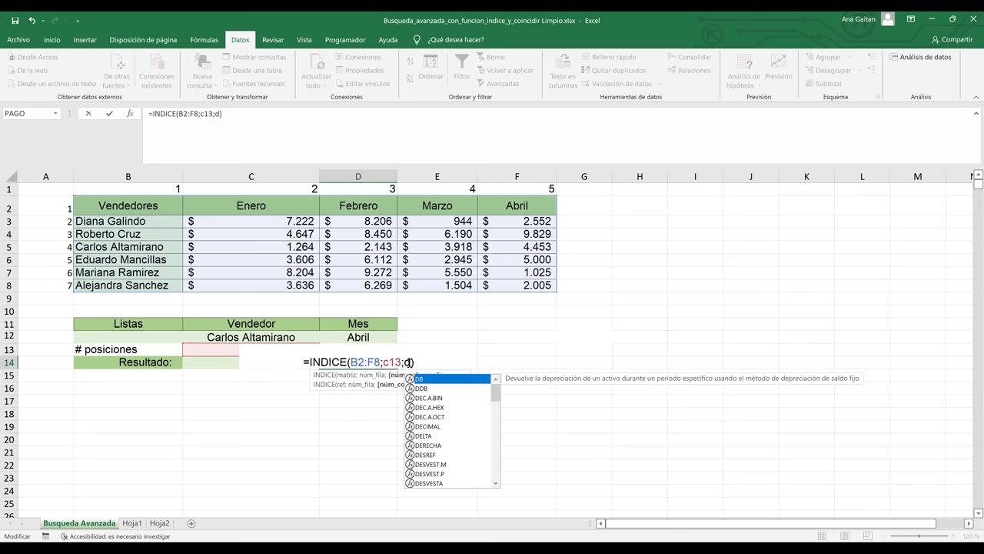
pyautogui.write('13')
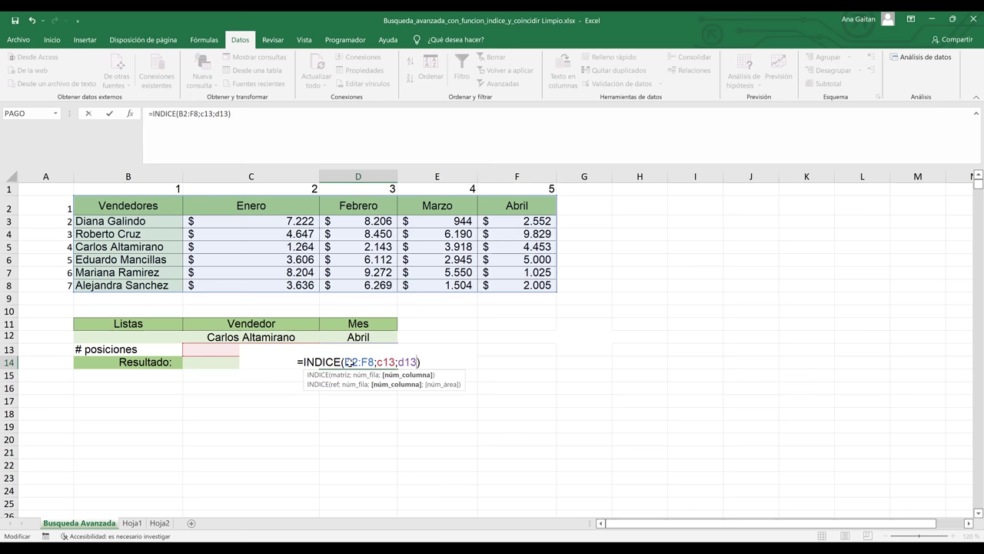
pyautogui.press('Return')
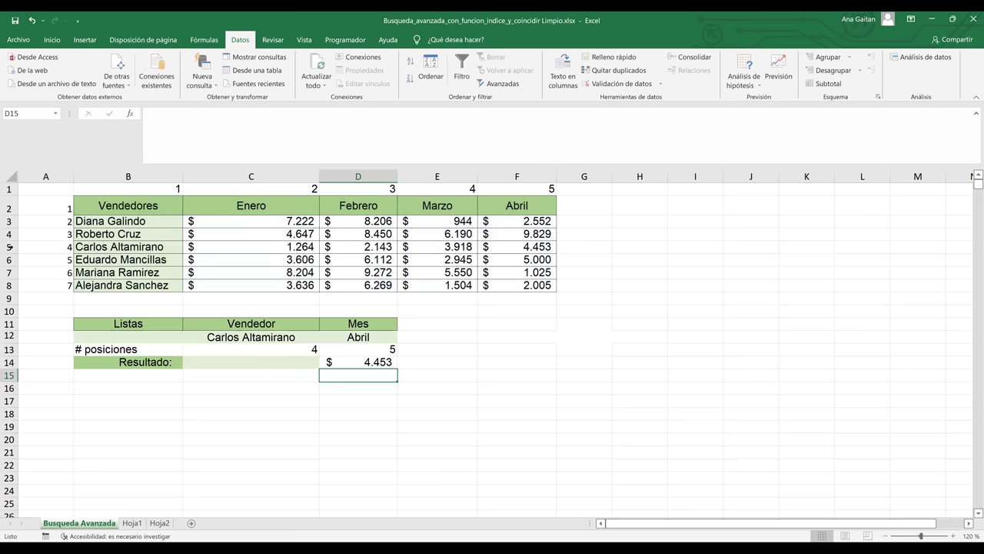
pyautogui.click(8, 246)
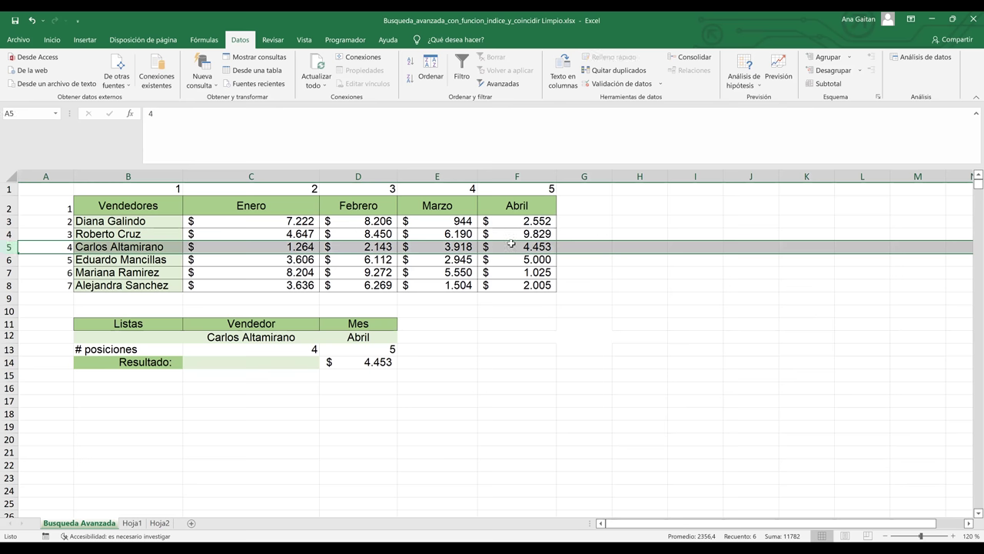
pyautogui.click(306, 334)
pyautogui.click(324, 338)
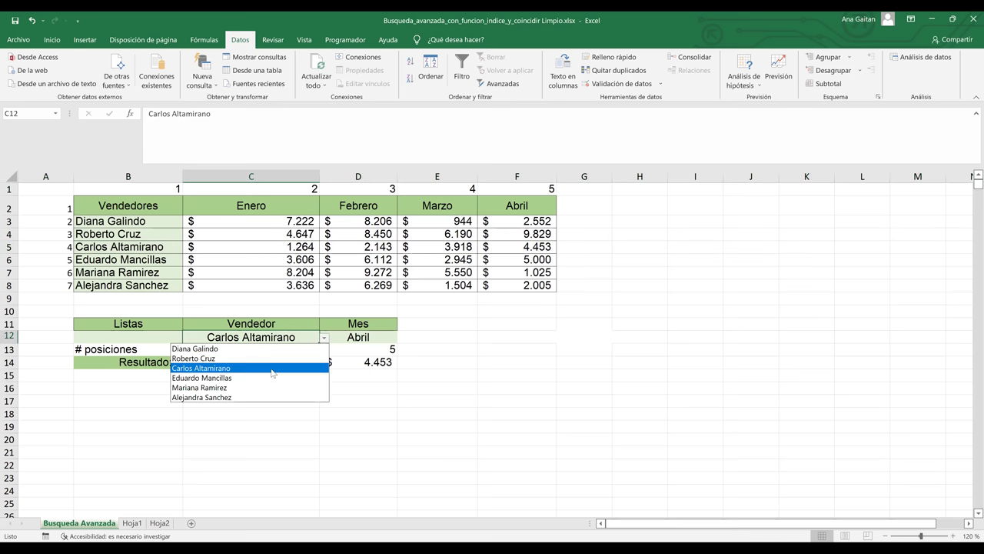
pyautogui.click(264, 378)
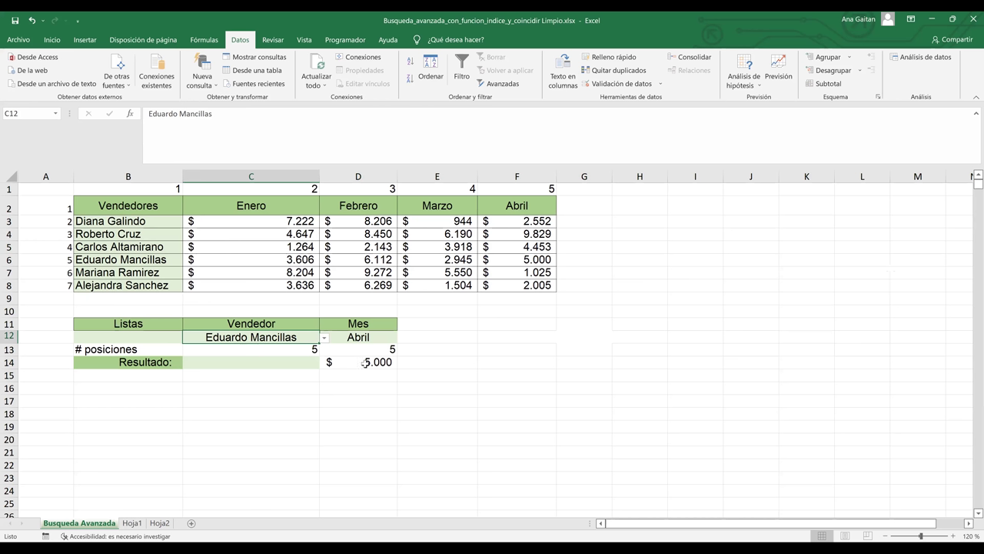
pyautogui.click(366, 363)
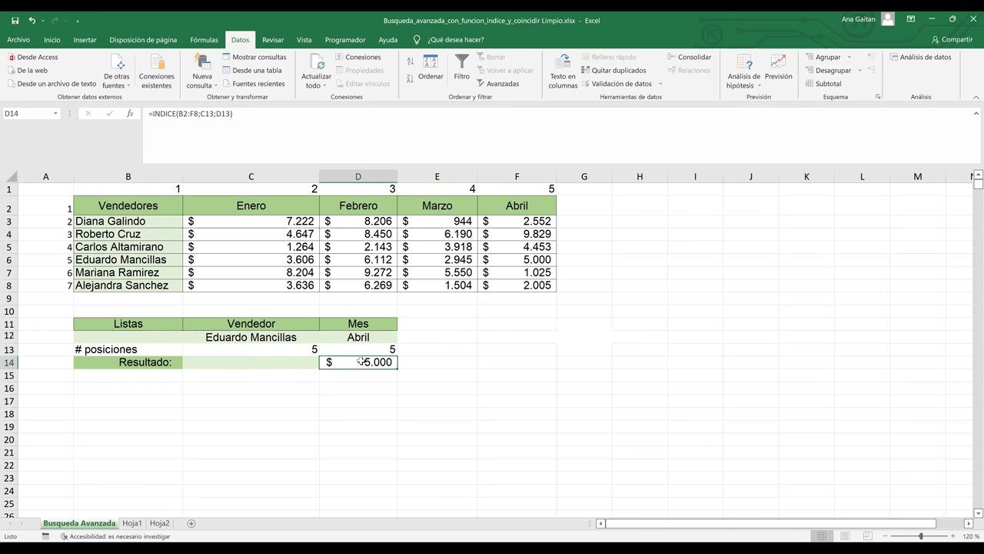
# - Review D14's C13 and D13 references and C13's COINCIDIR formula, leaving them unchanged
pyautogui.doubleClick(361, 361)
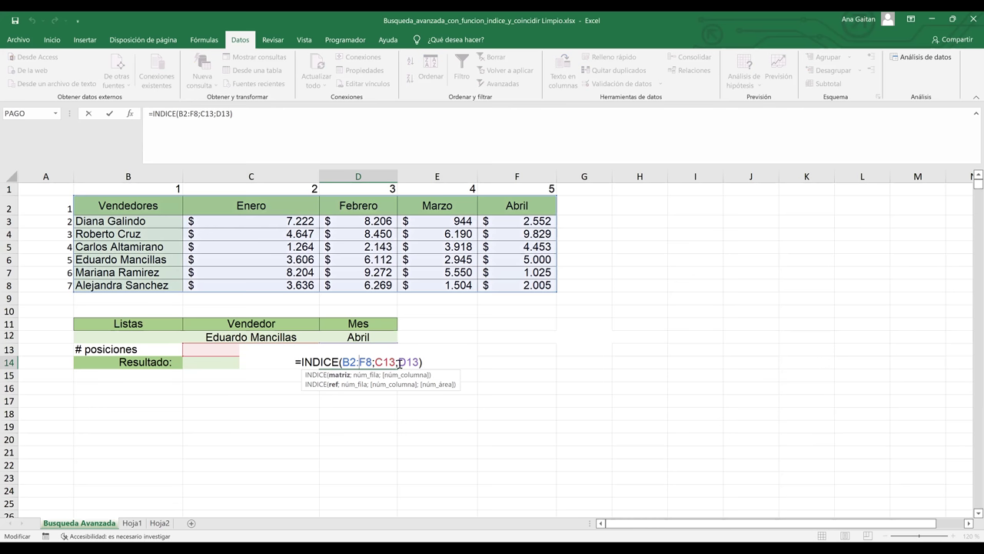
pyautogui.press('Return')
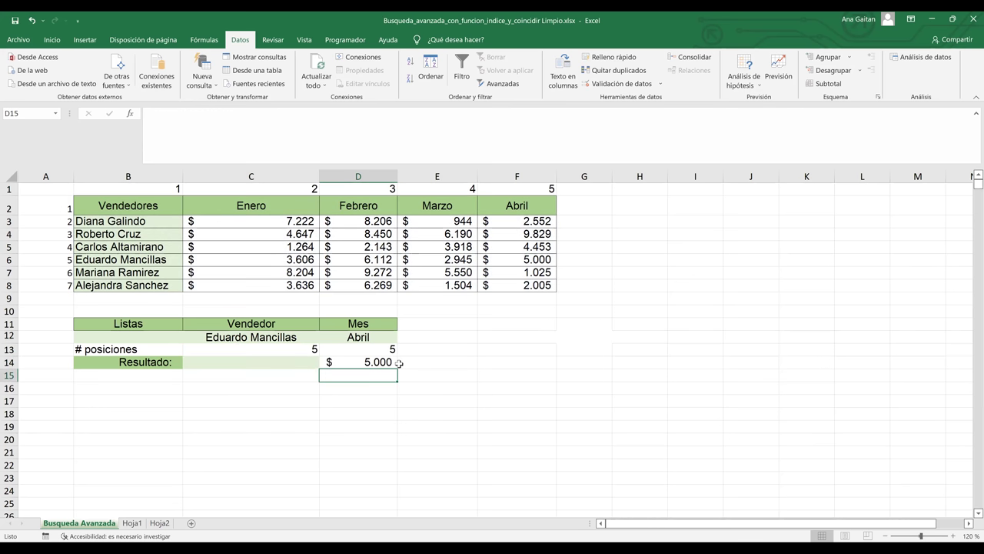
pyautogui.click(305, 350)
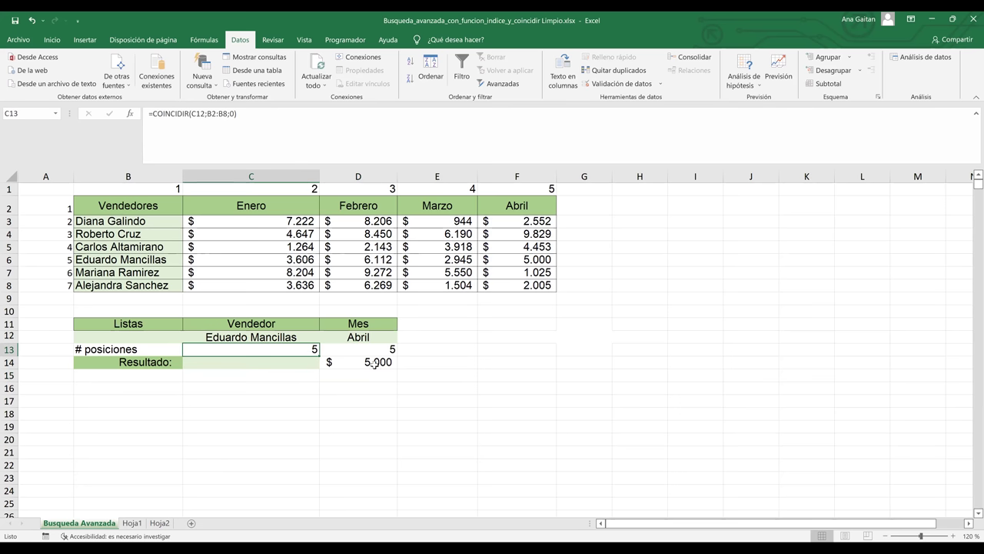
pyautogui.click(374, 364)
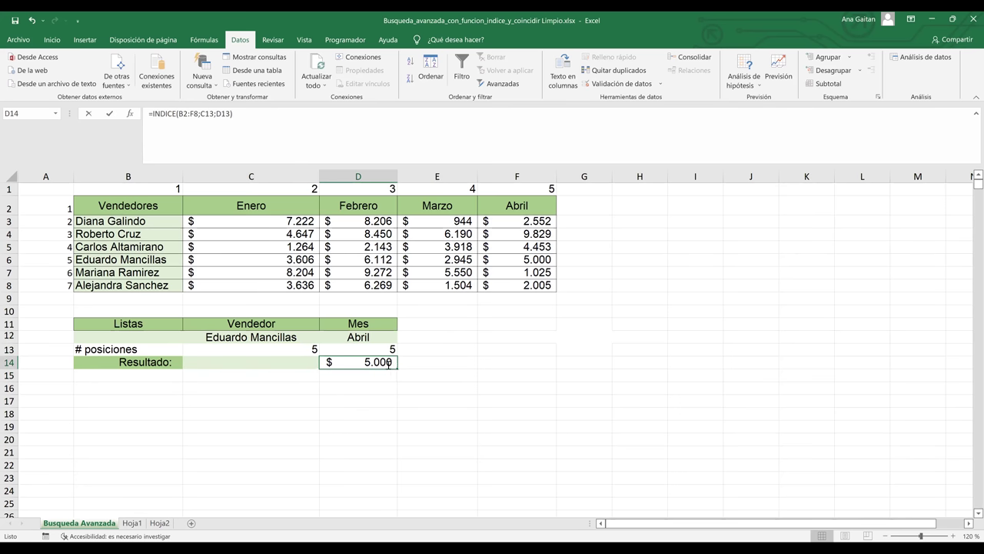
pyautogui.doubleClick(388, 362)
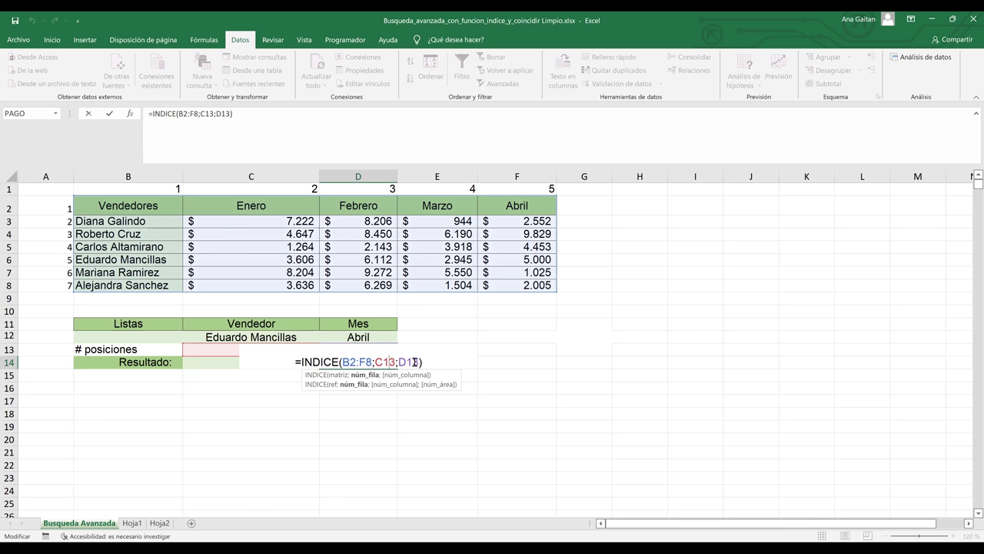
pyautogui.click(415, 361)
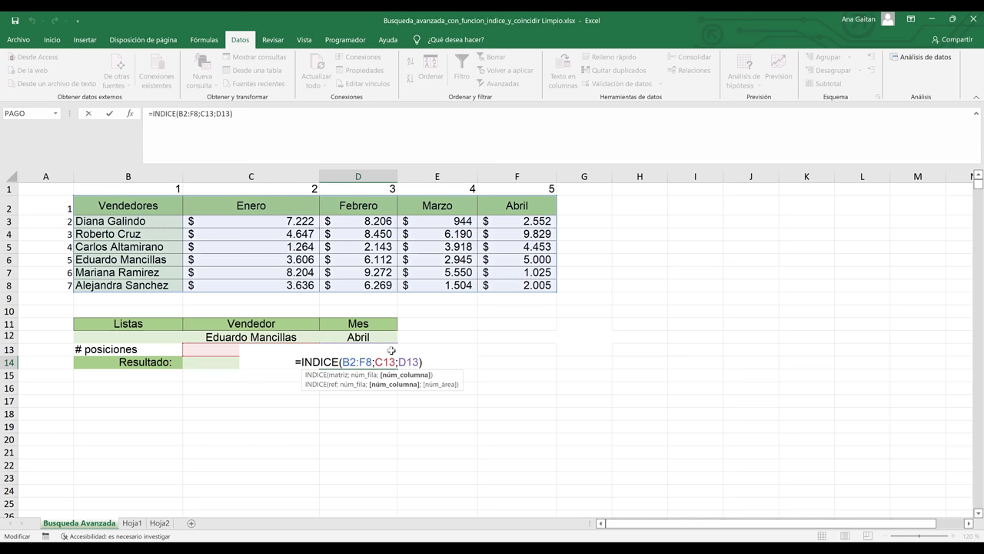
pyautogui.press('Return')
pyautogui.click(369, 336)
pyautogui.click(401, 337)
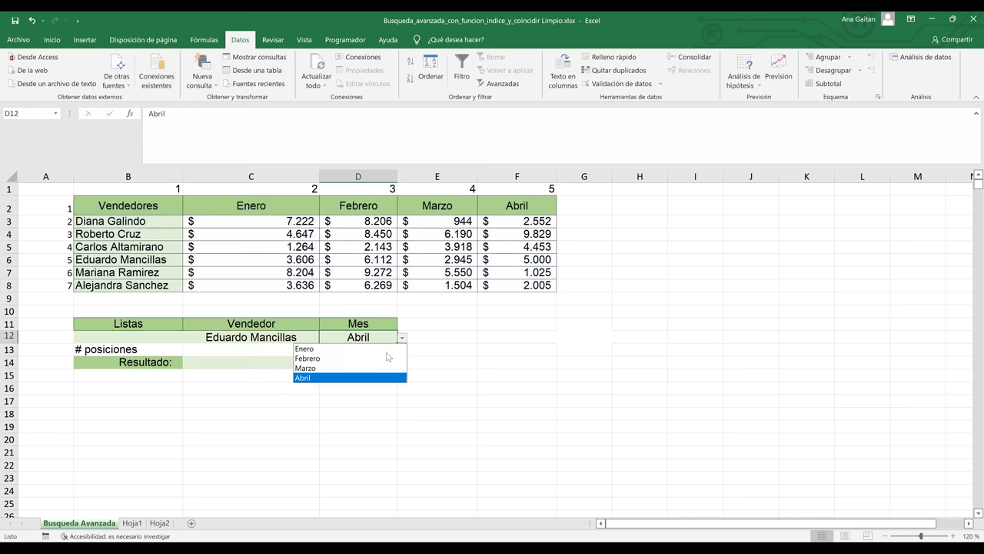
pyautogui.click(358, 354)
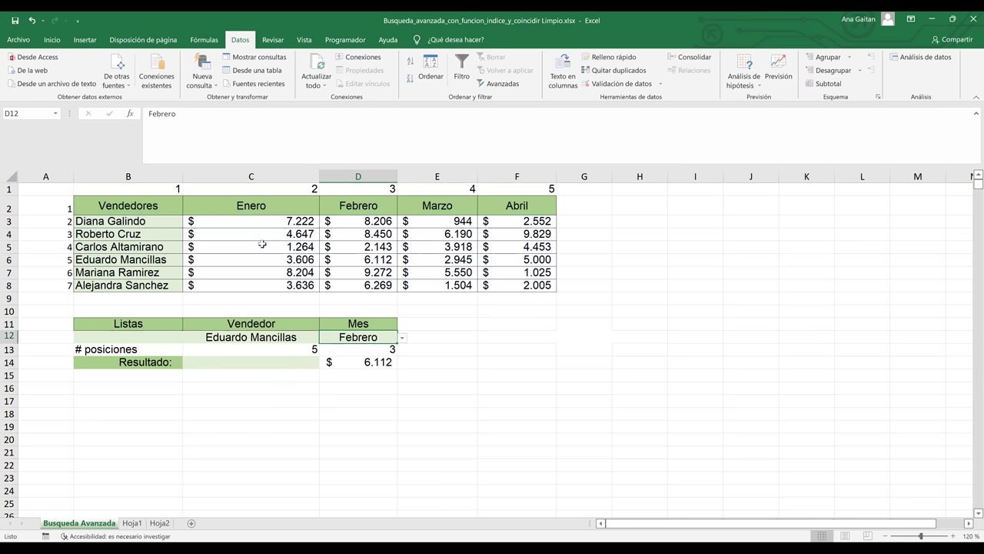
pyautogui.click(10, 261)
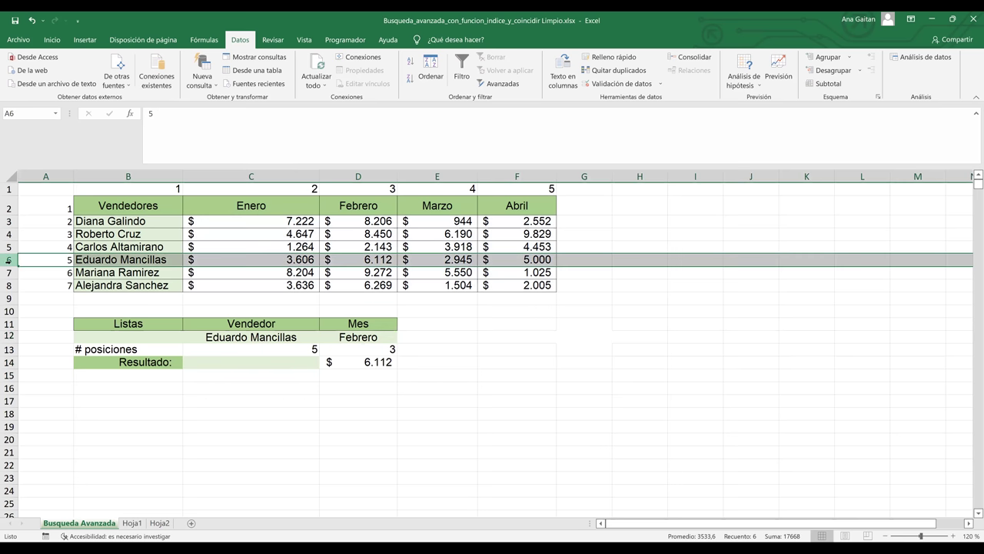
pyautogui.keyDown('ctrl'); pyautogui.click(356, 172); pyautogui.keyUp('ctrl')
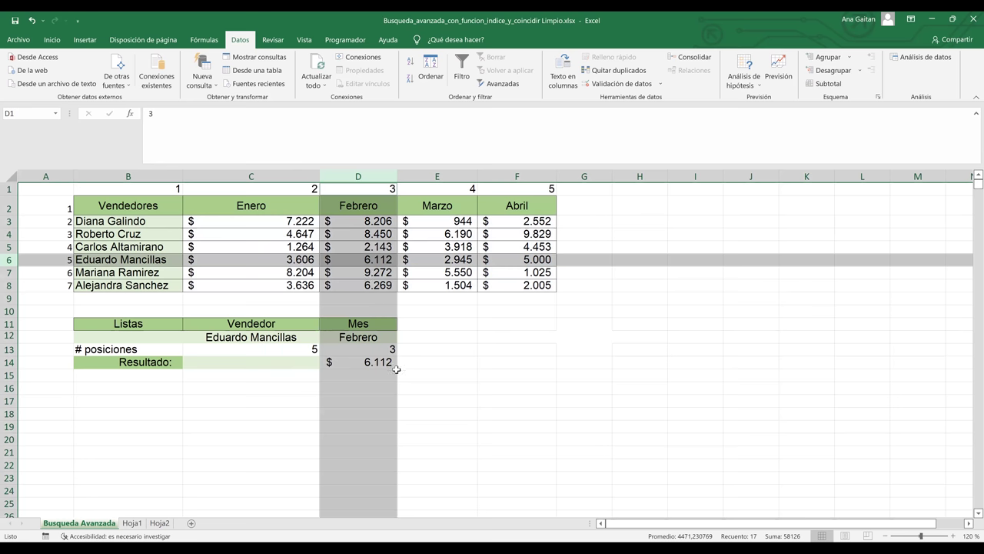
pyautogui.click(416, 390)
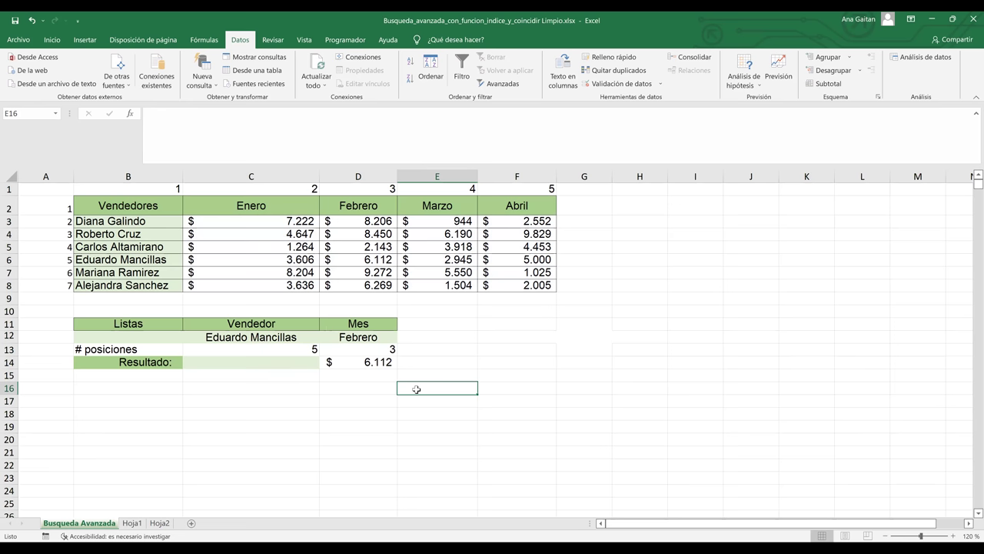
# - Inspect the formulas in C13, D13 and D14, then begin a formula with = in C14
pyautogui.click(306, 348)
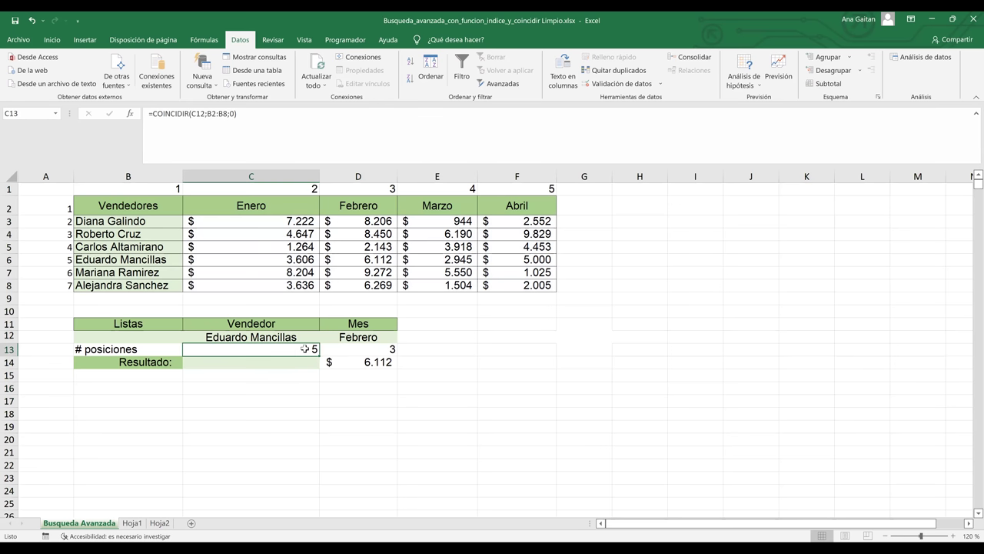
pyautogui.click(375, 348)
pyautogui.click(376, 362)
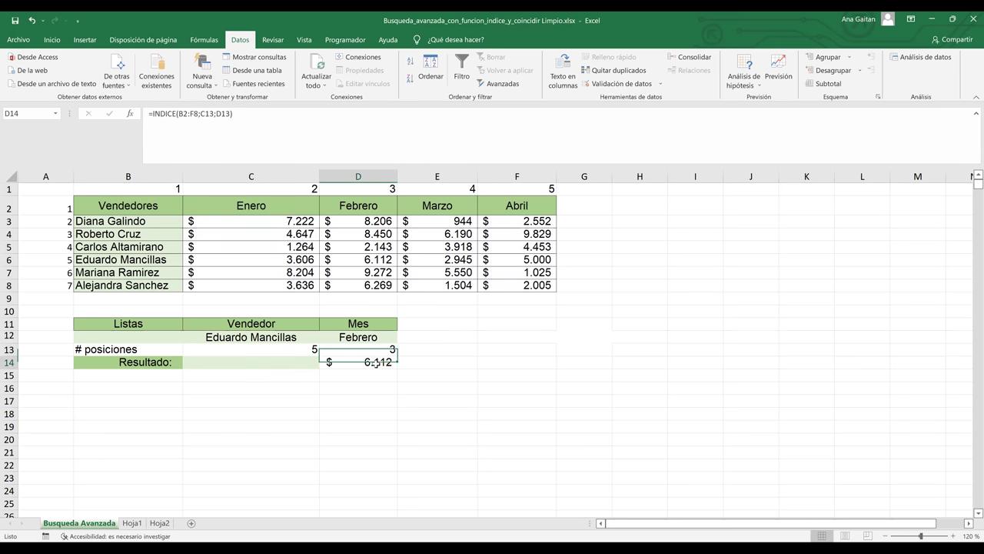
pyautogui.click(291, 364)
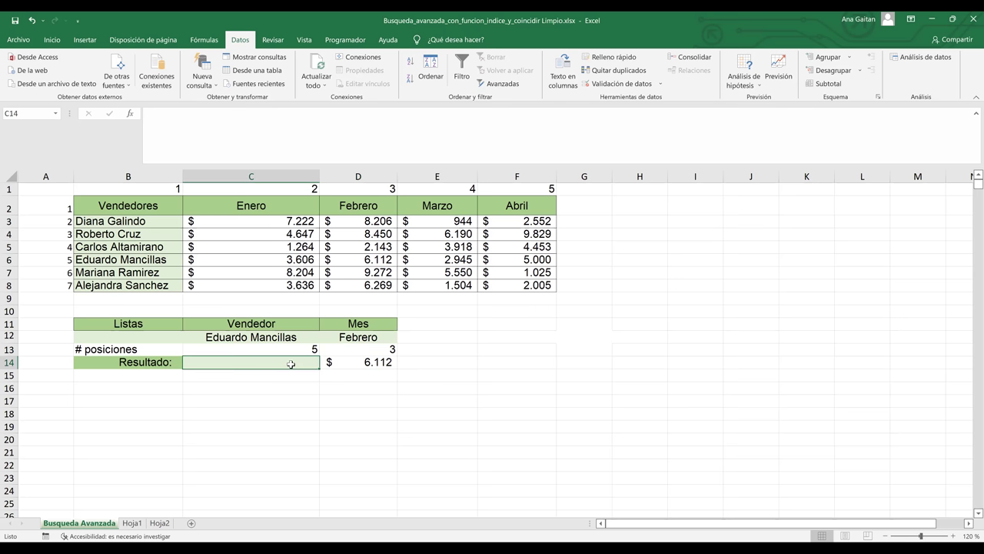
pyautogui.write('=')
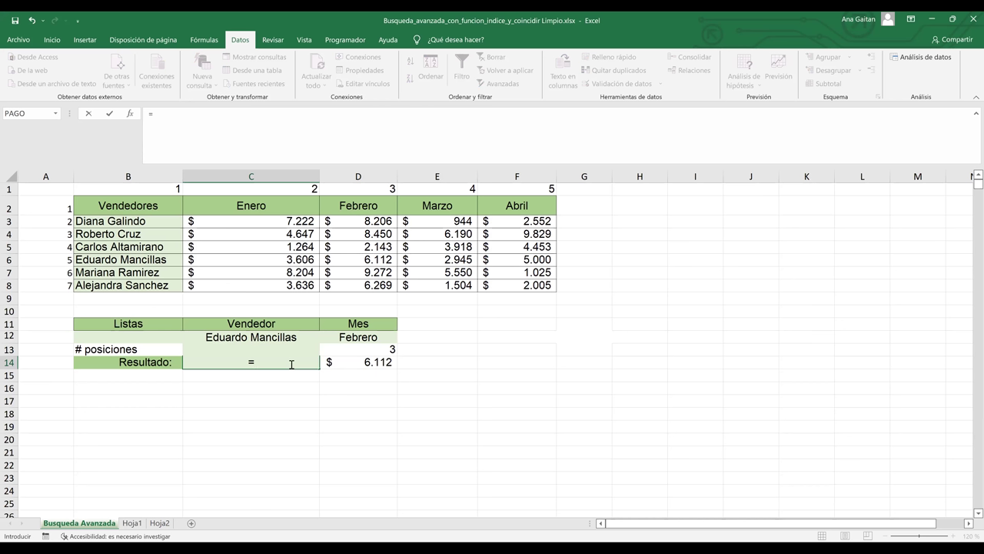
# - Start C14's formula as =INDICE(B2:F8; with the sales table as the array
pyautogui.write('Ind')
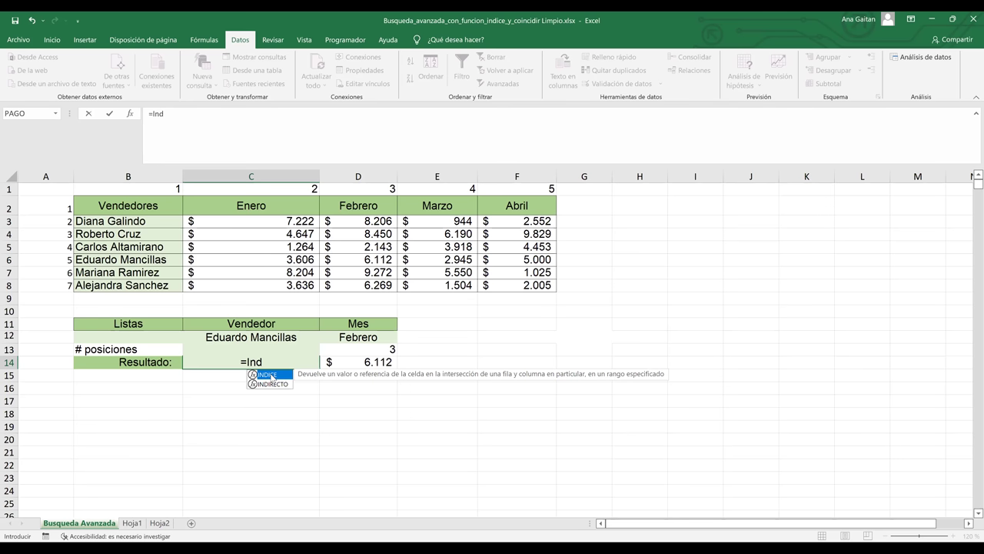
pyautogui.doubleClick(271, 375)
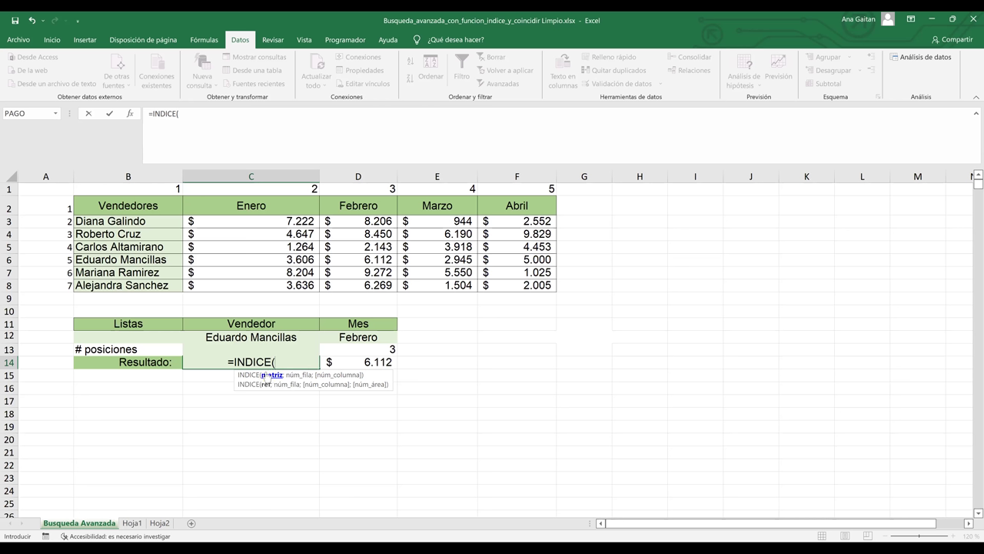
pyautogui.click(109, 203)
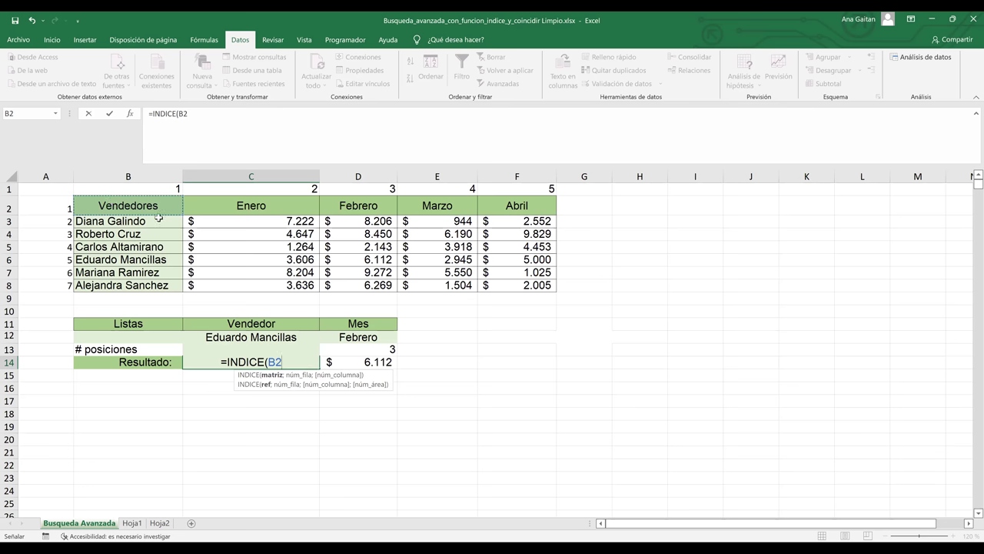
pyautogui.keyDown('shift'); pyautogui.click(521, 286); pyautogui.keyUp('shift')
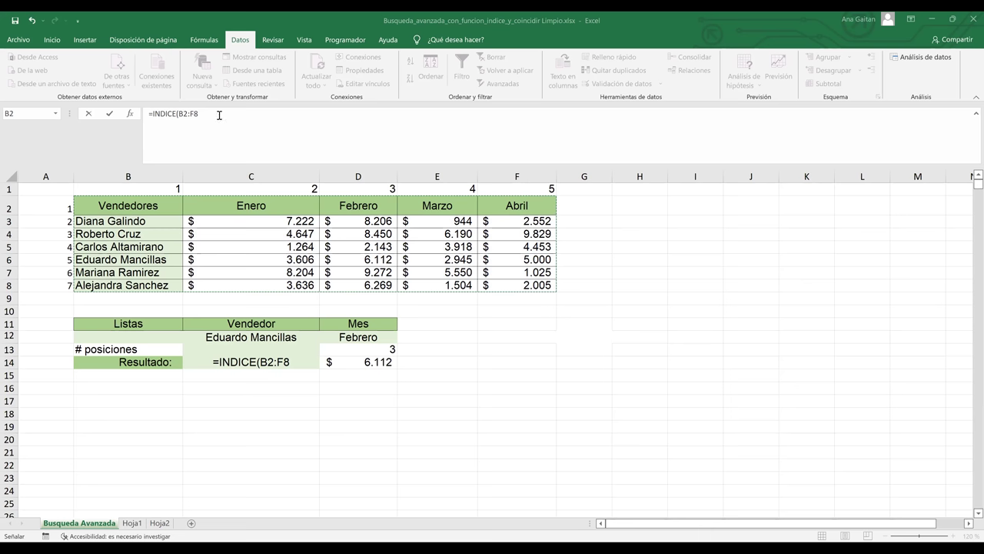
pyautogui.press('F2')
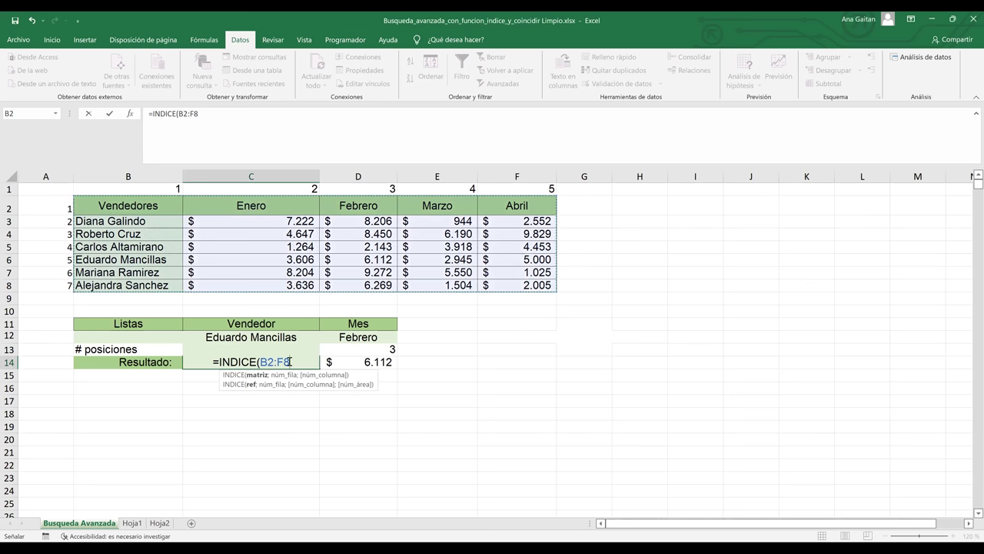
pyautogui.moveTo(295, 362); pyautogui.dragTo(258, 367)
pyautogui.write(';')
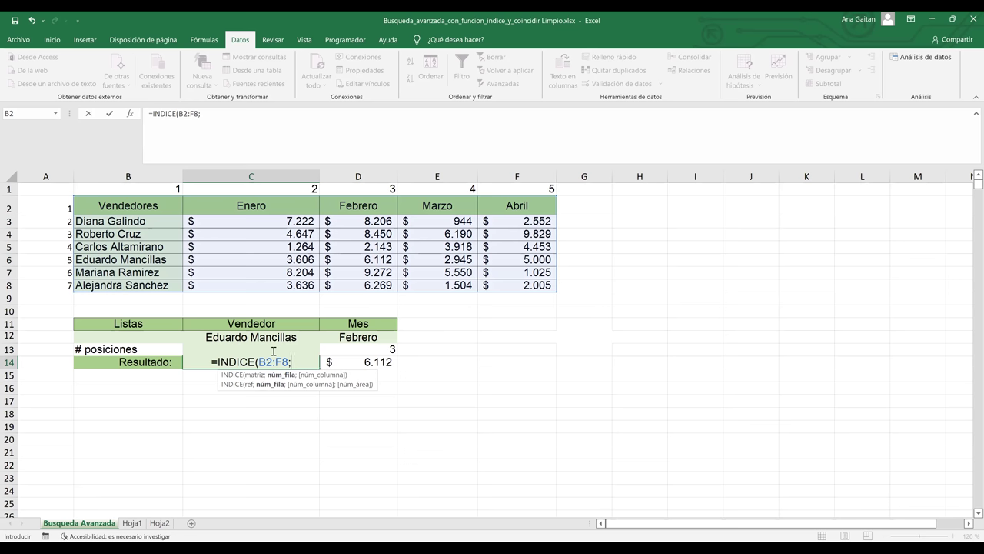
# - Nest COINCIDIR(C12; in the formula to look up the seller chosen in C12
pyautogui.write('coin')
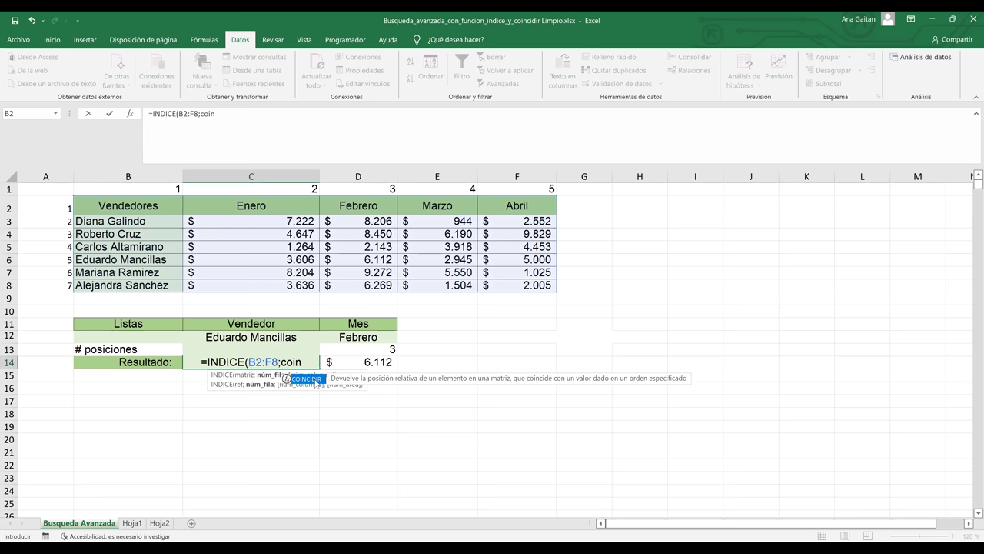
pyautogui.doubleClick(314, 379)
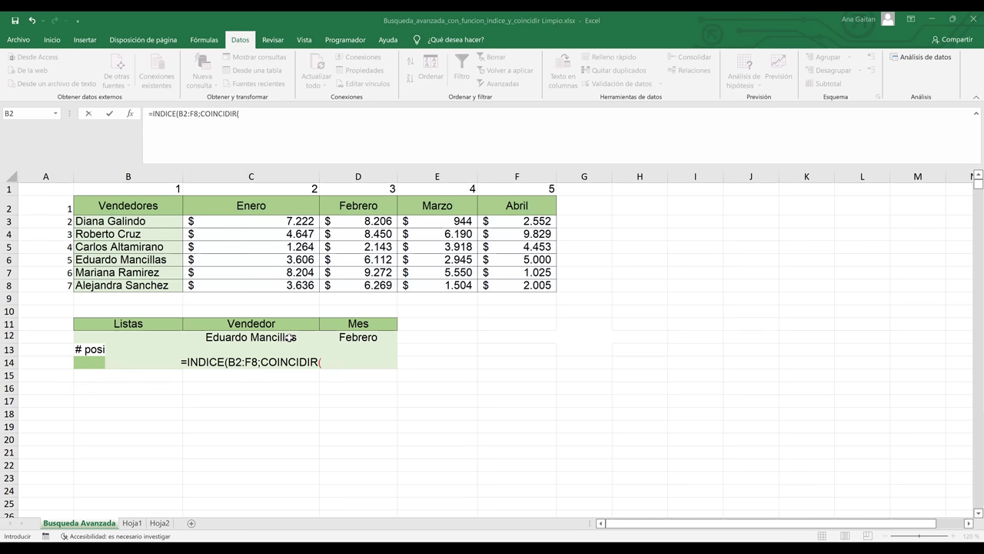
pyautogui.click(289, 337)
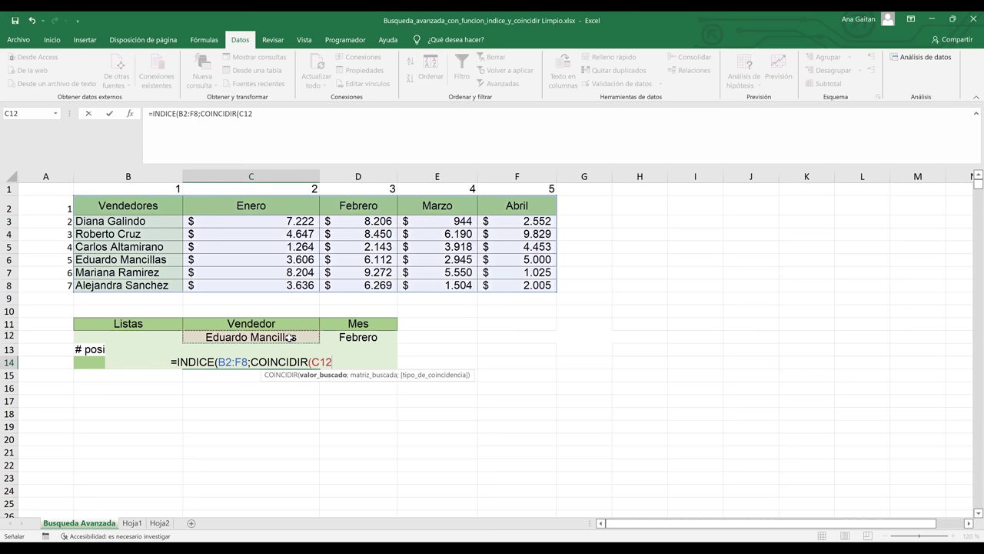
pyautogui.write(';')
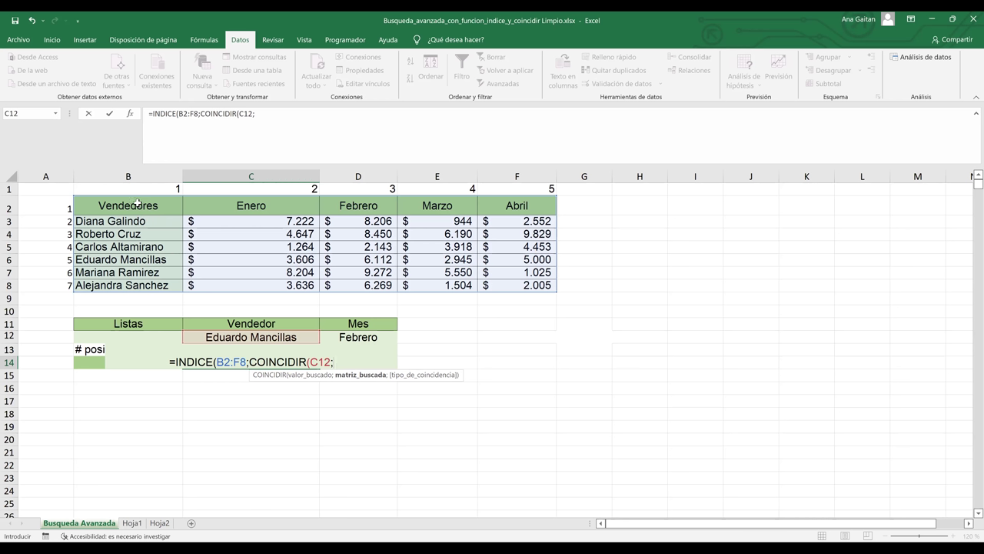
# - Complete the seller match as COINCIDIR(C12;B2:B8;0) and begin a second COINCIDIR( for the month
pyautogui.click(137, 206)
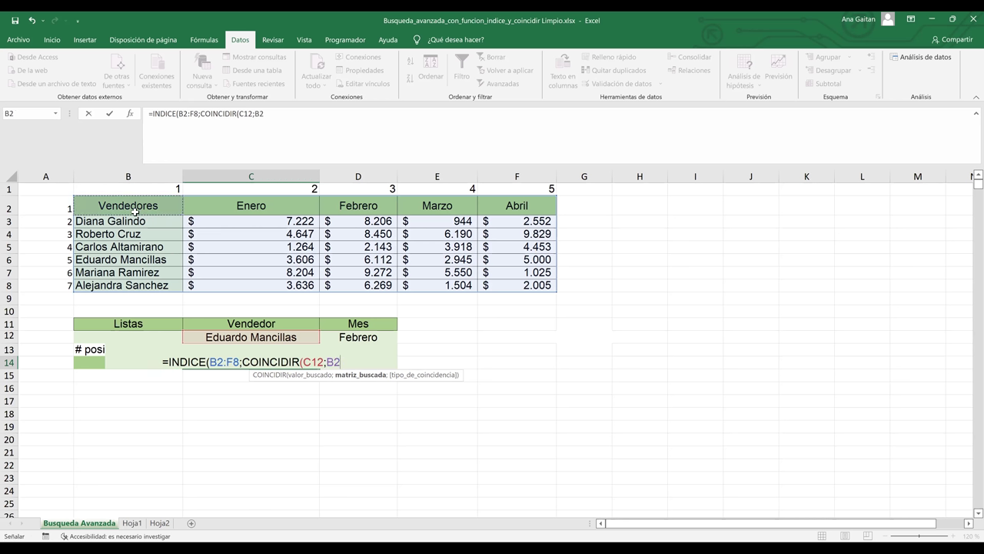
pyautogui.keyDown('shift'); pyautogui.click(129, 290); pyautogui.keyUp('shift')
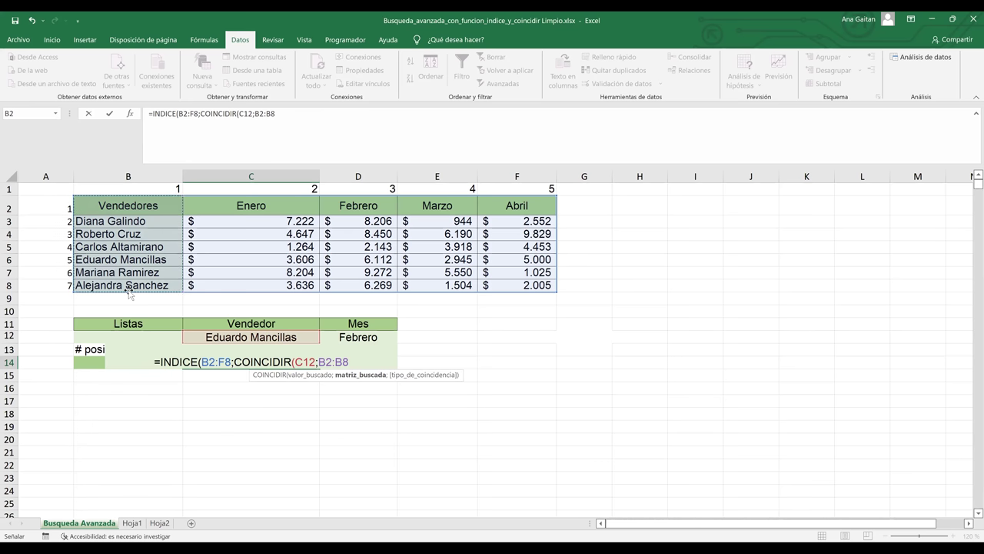
pyautogui.write(';')
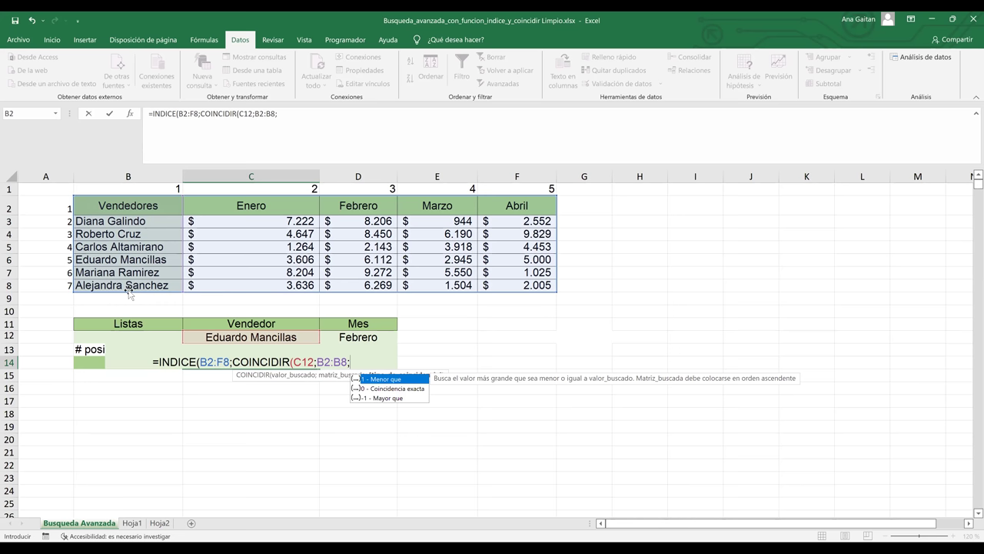
pyautogui.write('0')
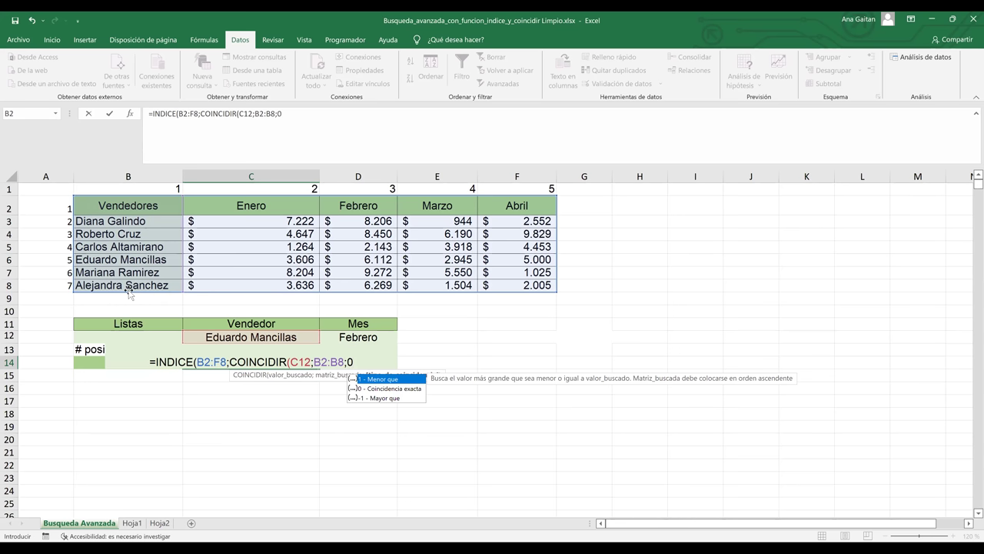
pyautogui.write(')')
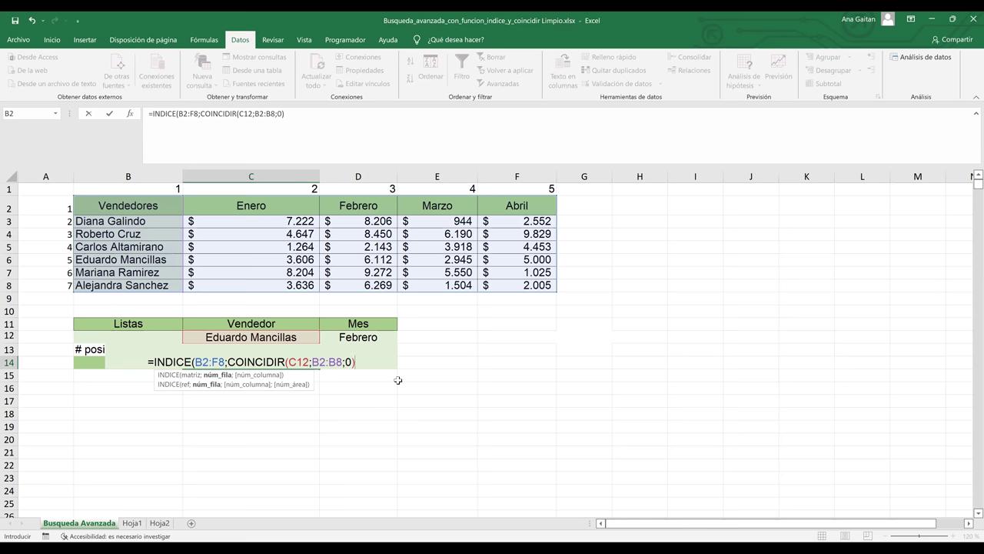
pyautogui.write(';')
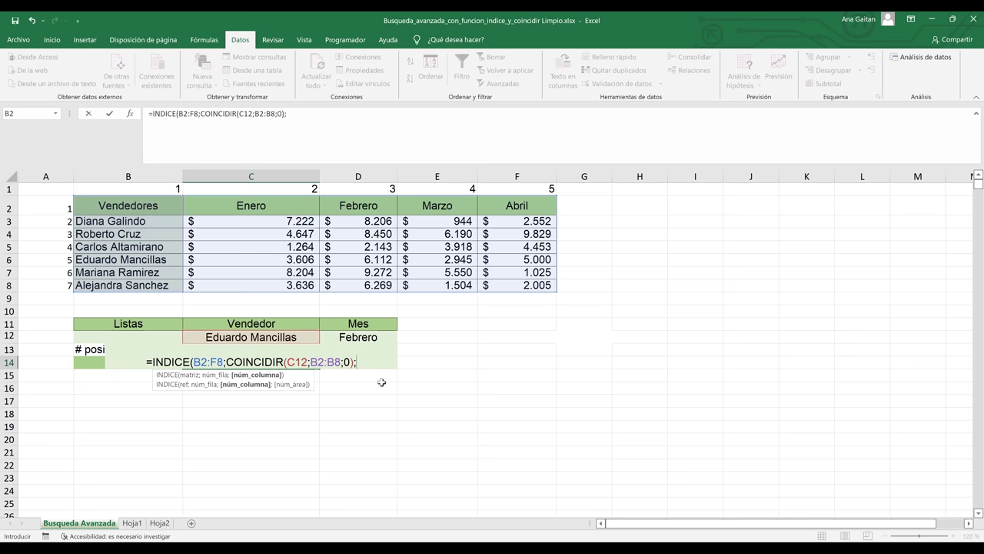
pyautogui.write('COINCIDIR(')
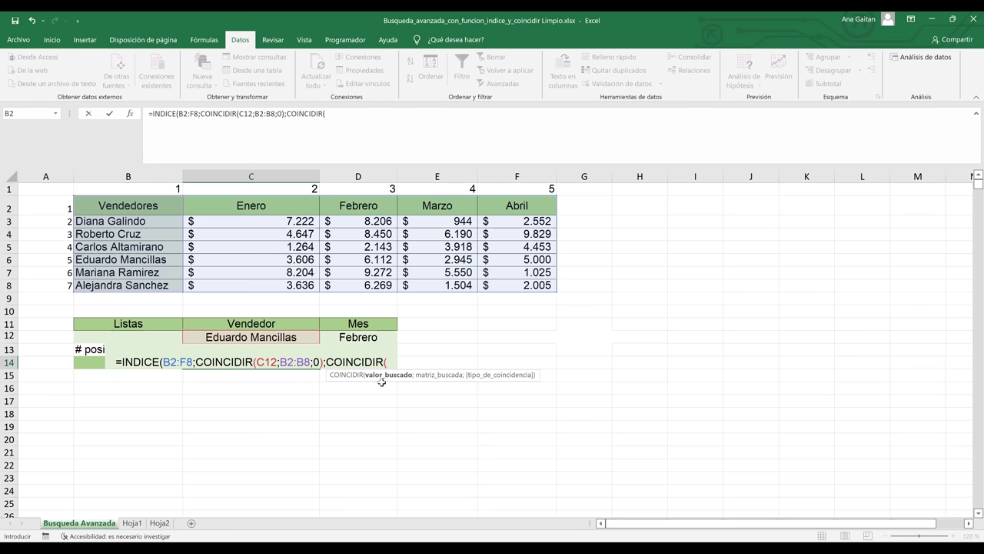
# - Add COINCIDIR(D12;B2:F2;0) as the column argument and close the INDICE formula
pyautogui.click(363, 335)
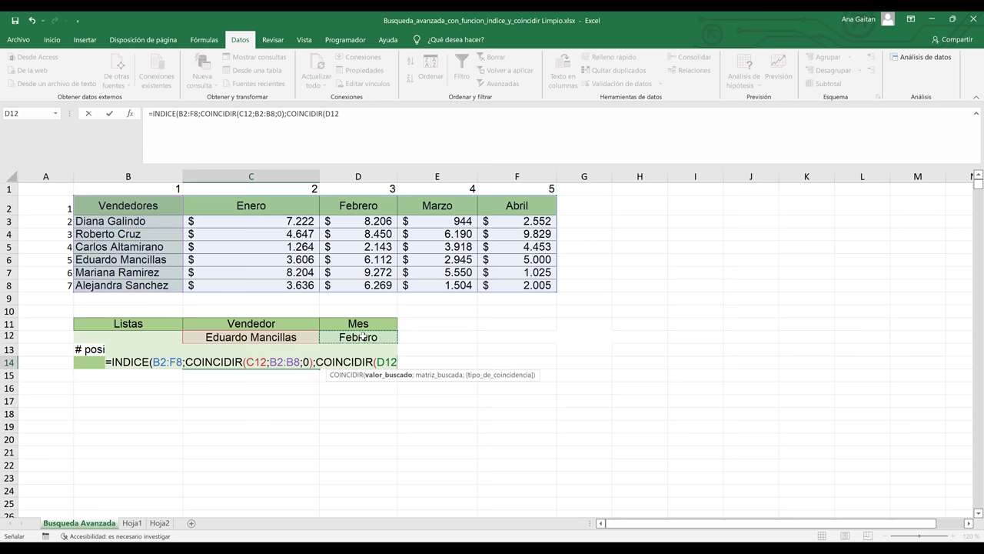
pyautogui.write(';')
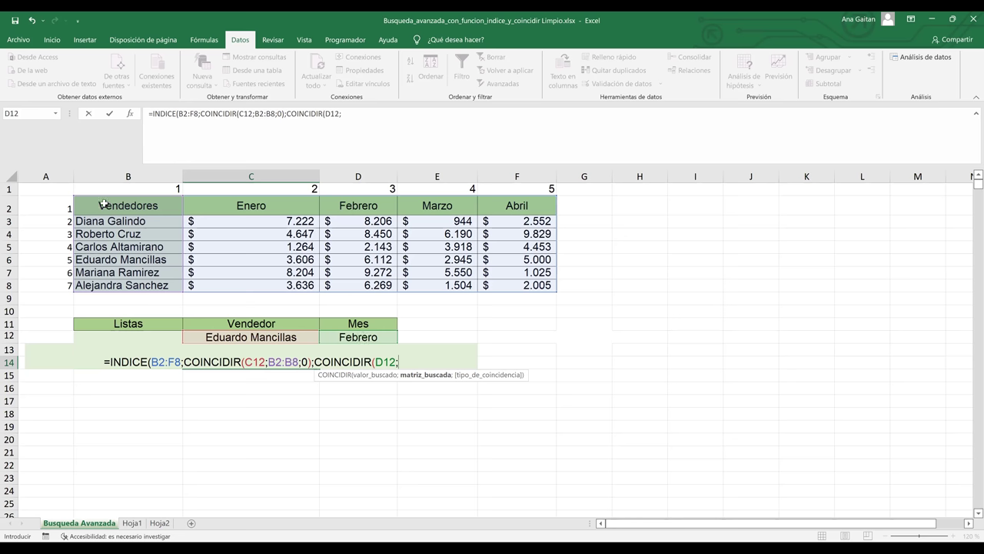
pyautogui.click(164, 209)
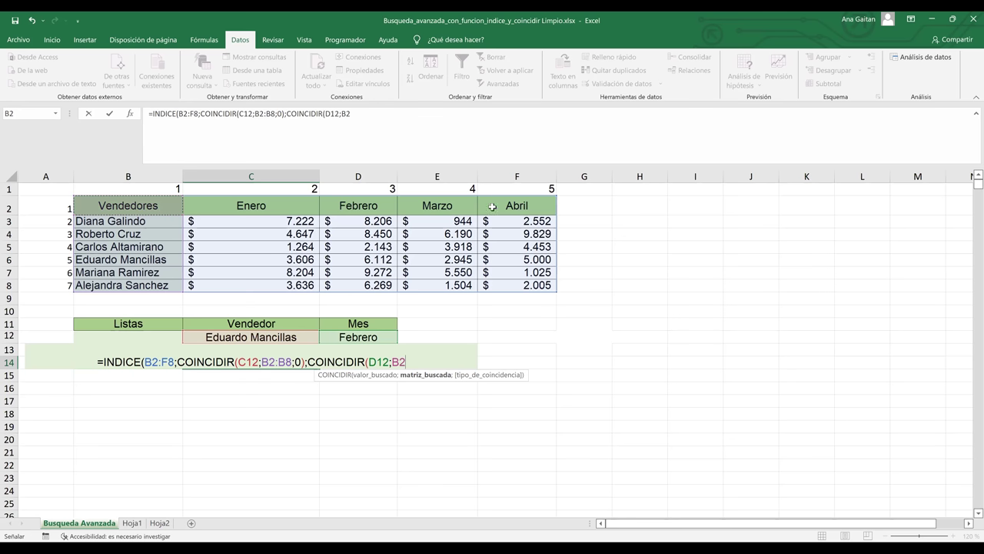
pyautogui.keyDown('shift'); pyautogui.click(525, 206); pyautogui.keyUp('shift')
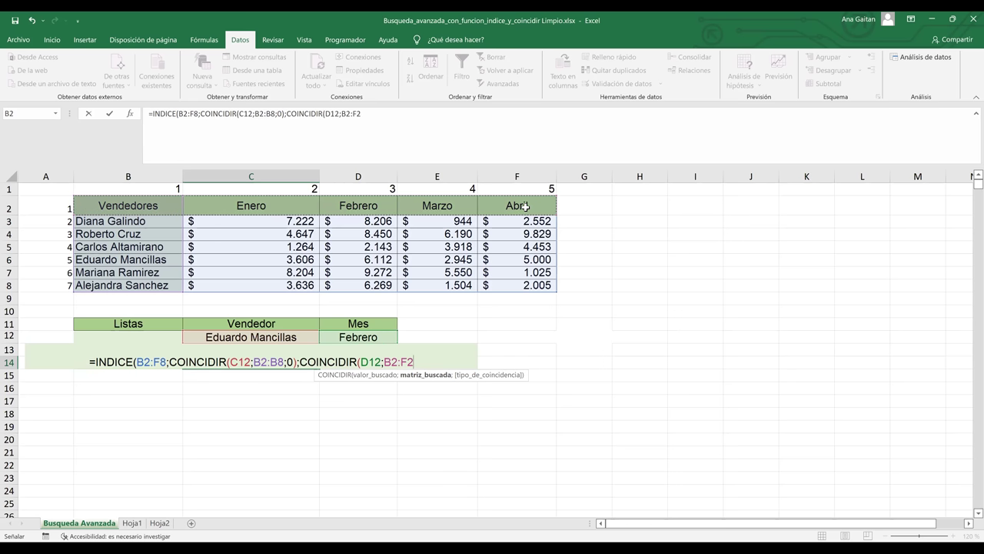
pyautogui.write(';')
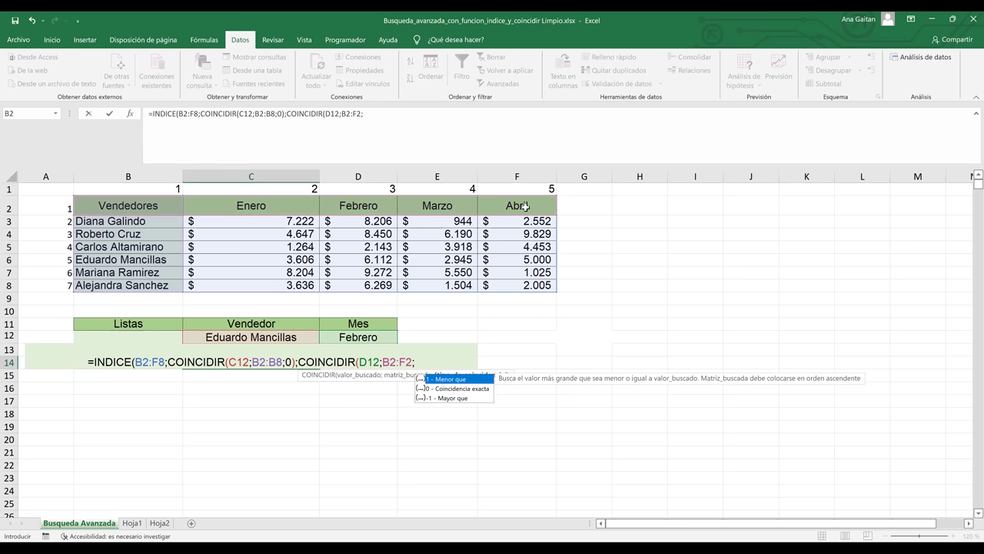
pyautogui.write('0')
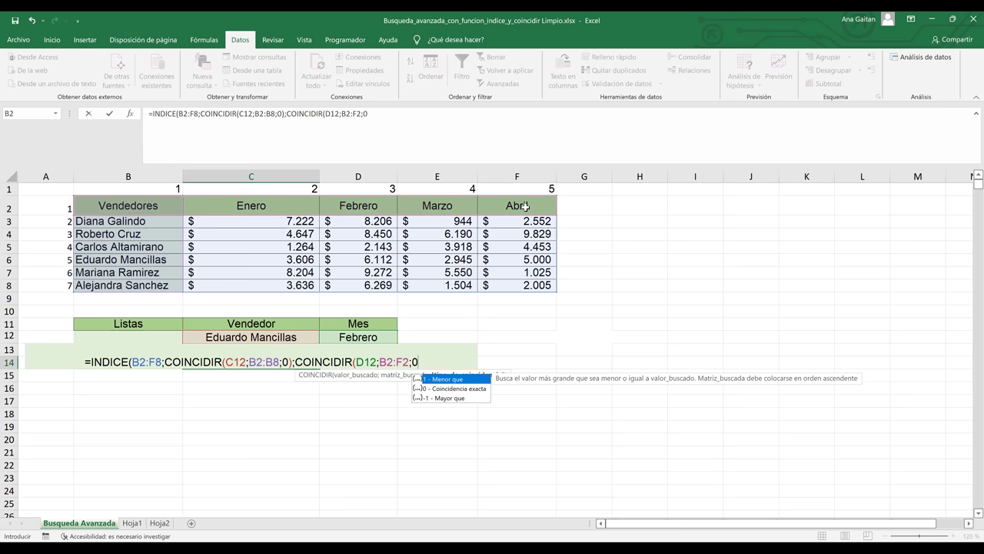
pyautogui.write(')')
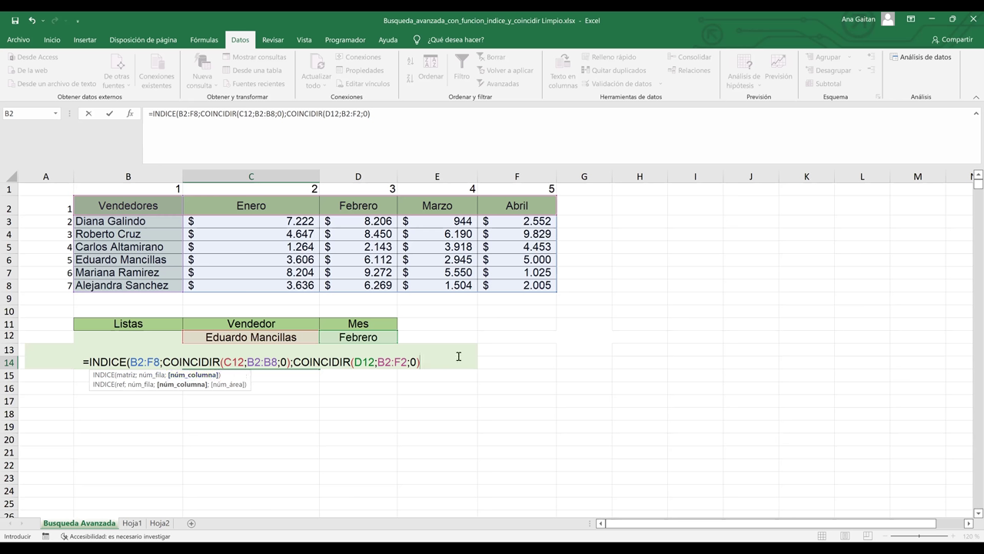
pyautogui.write(')')
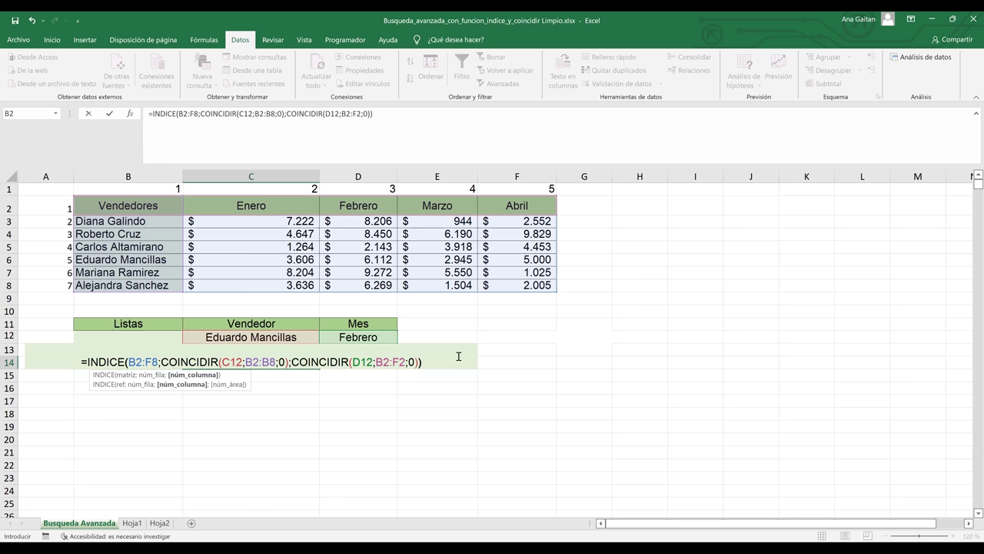
pyautogui.click(127, 362)
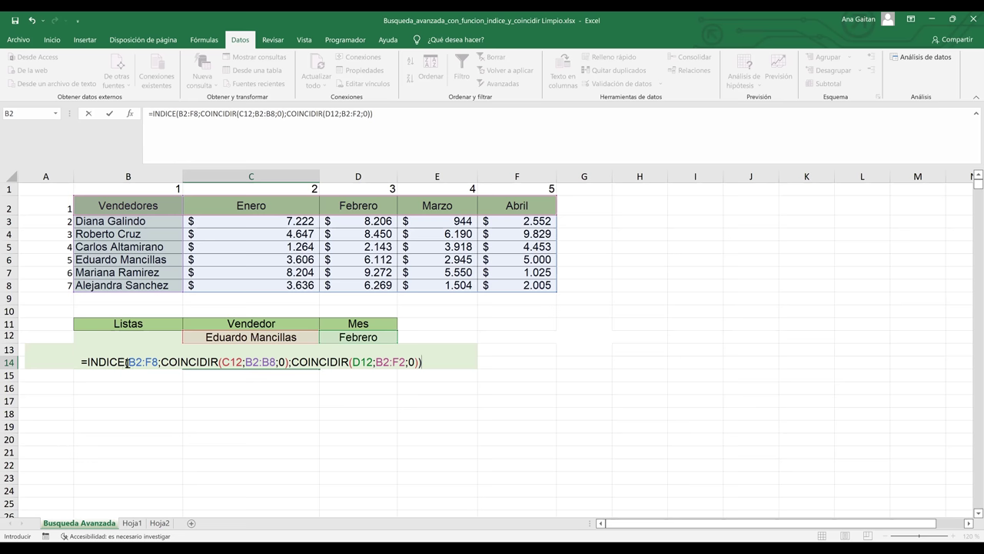
# - Commit the C14 formula and check it against row 6 and the Febrero column ($ 6.112)
pyautogui.press('Return')
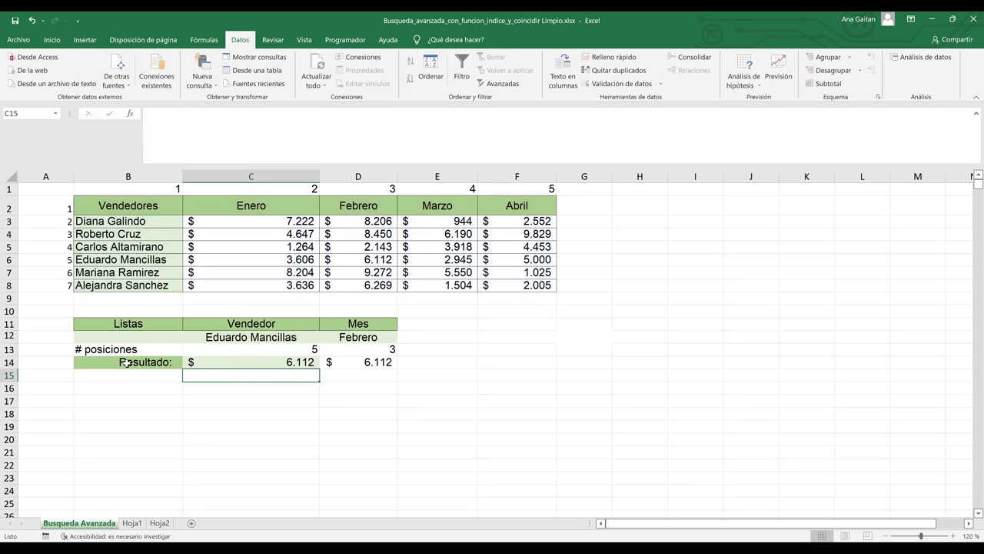
pyautogui.click(289, 363)
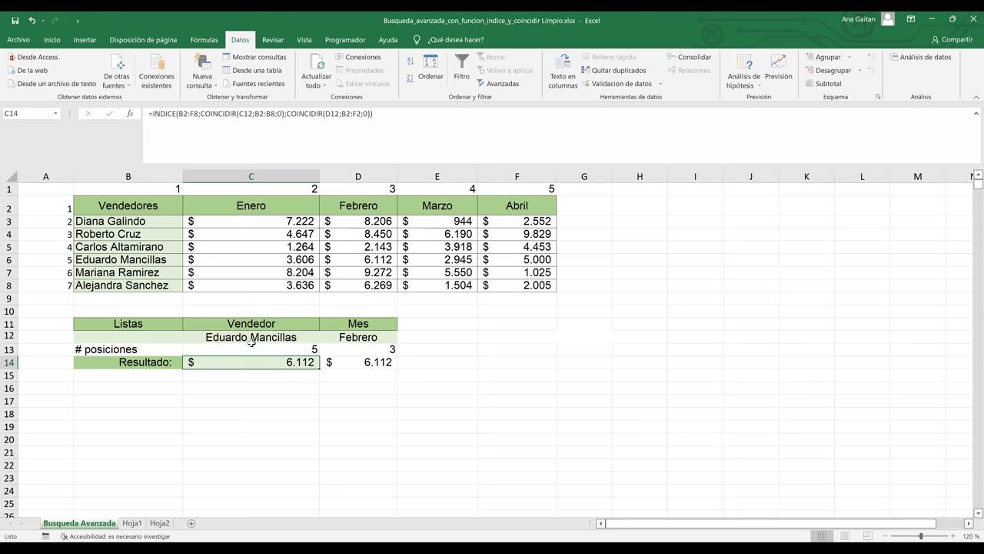
pyautogui.click(10, 260)
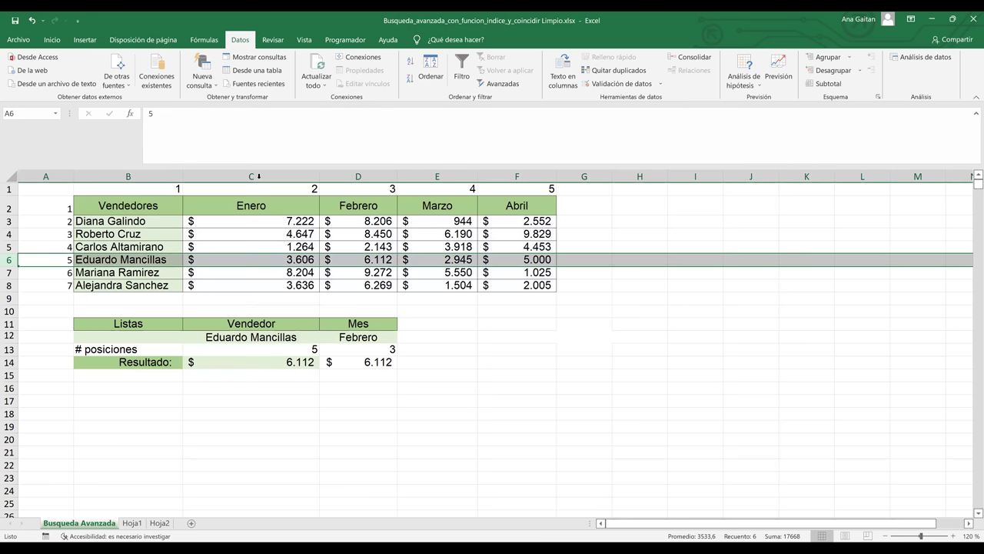
pyautogui.keyDown('ctrl'); pyautogui.click(358, 176); pyautogui.keyUp('ctrl')
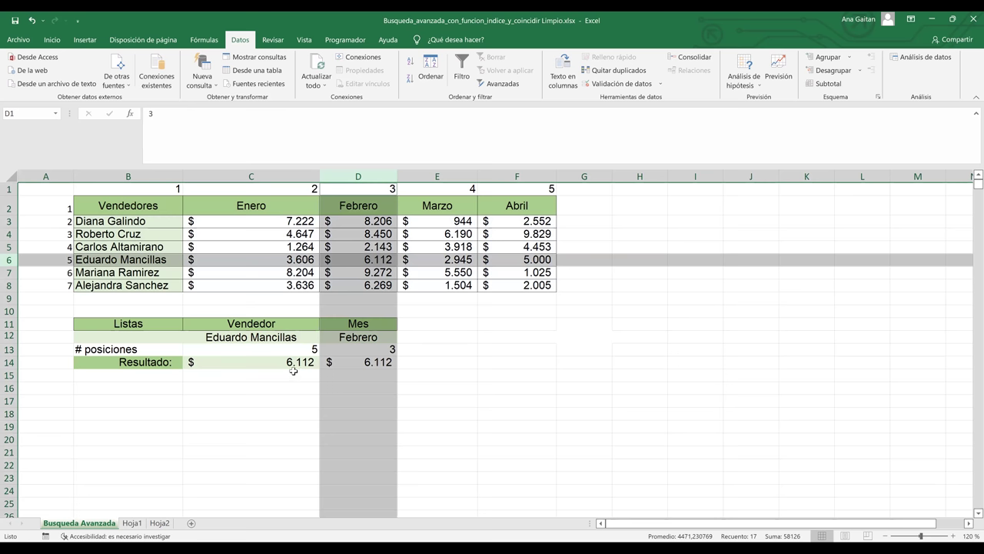
pyautogui.click(417, 364)
# - Compare C14's result with the D14 helper formula and the C13:D13 position values
pyautogui.click(386, 362)
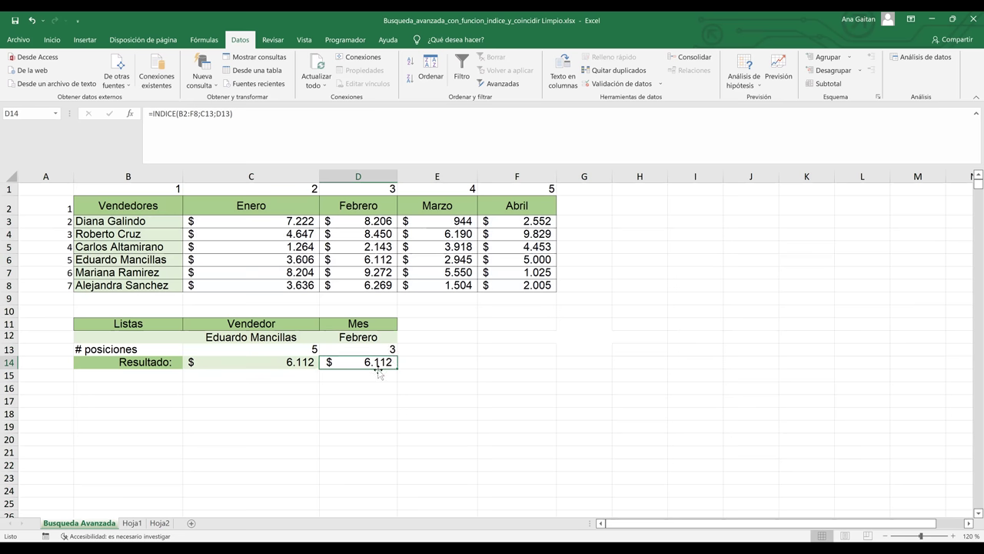
pyautogui.click(415, 372)
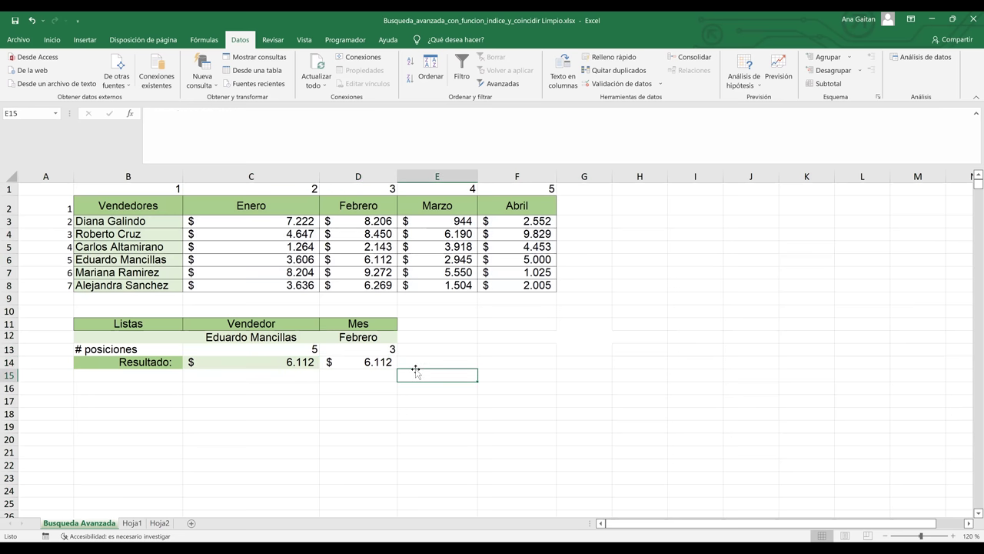
pyautogui.click(383, 364)
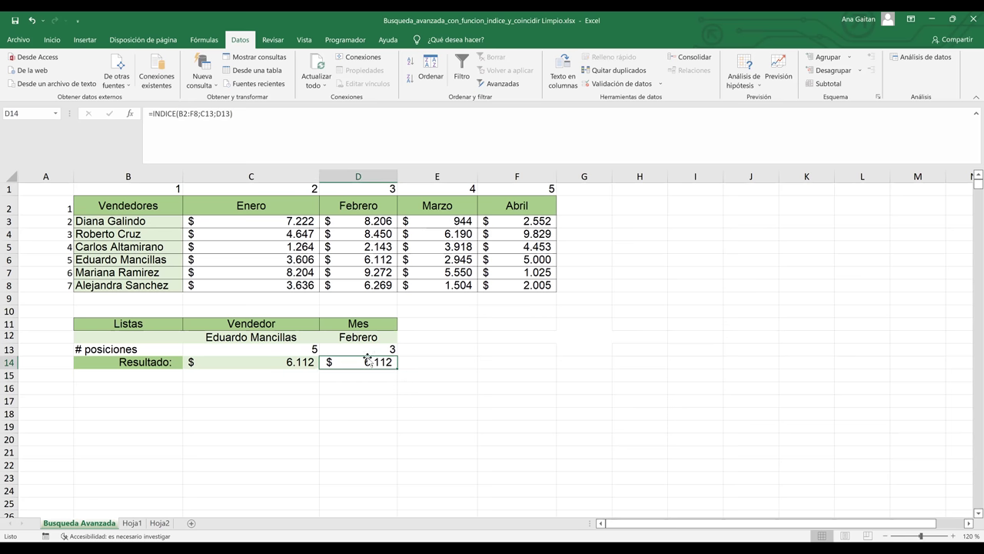
pyautogui.moveTo(301, 349); pyautogui.dragTo(354, 347)
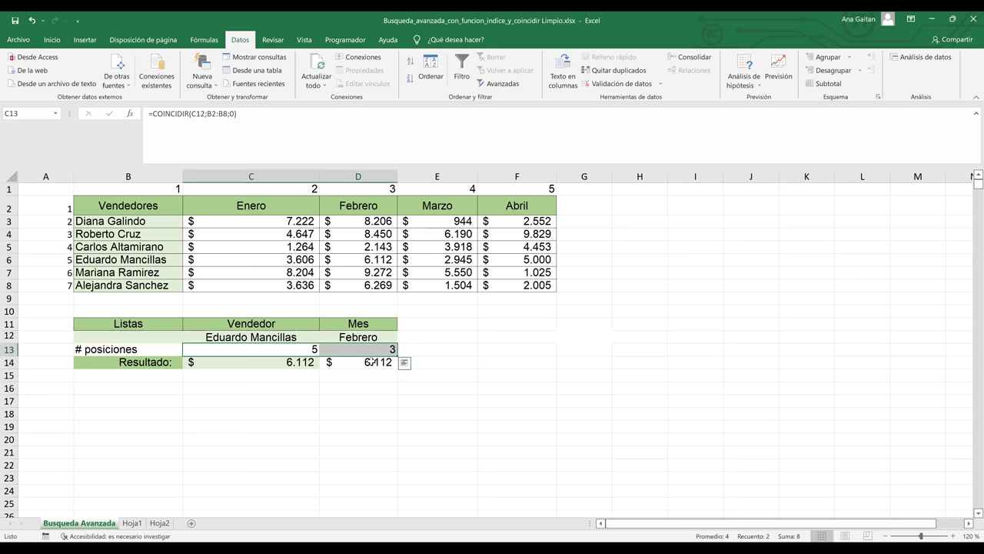
pyautogui.click(371, 361)
pyautogui.click(373, 394)
pyautogui.click(299, 363)
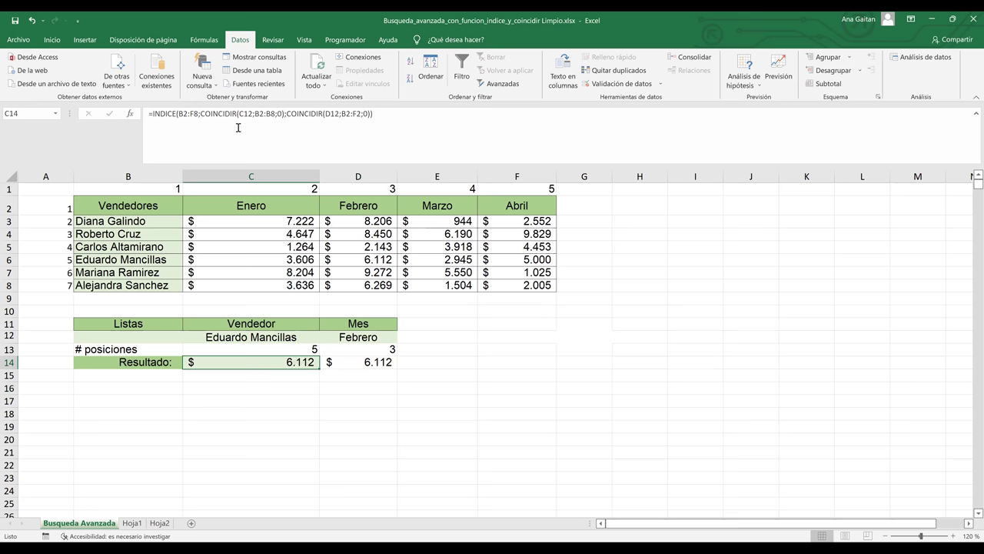
pyautogui.click(313, 341)
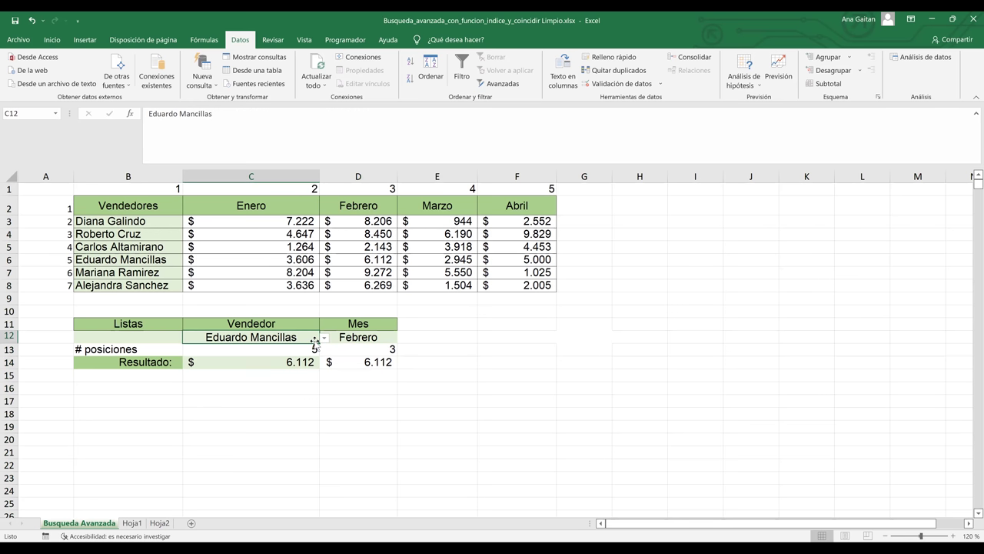
# - Set the text of row 13 and D14 to white to hide the helper values
pyautogui.click(9, 350)
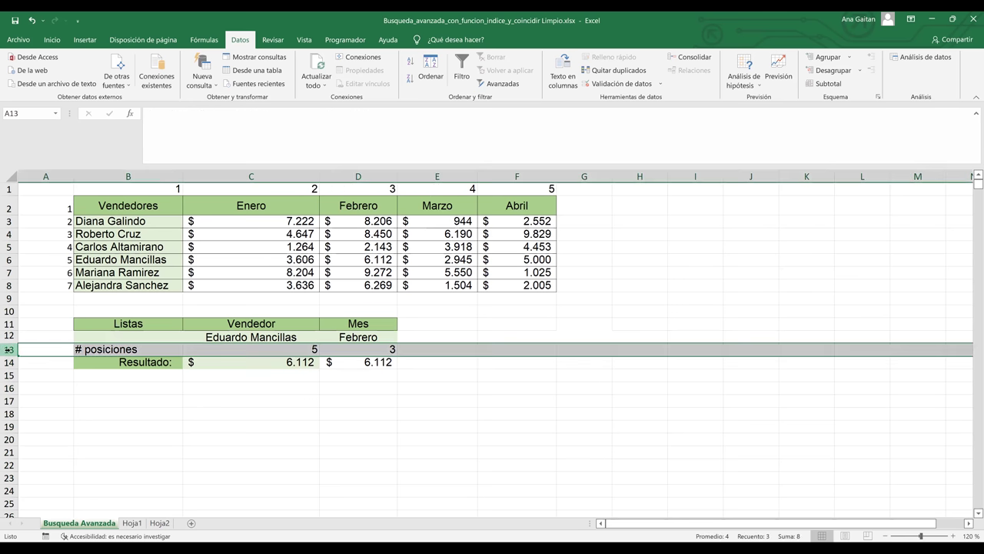
pyautogui.click(353, 361)
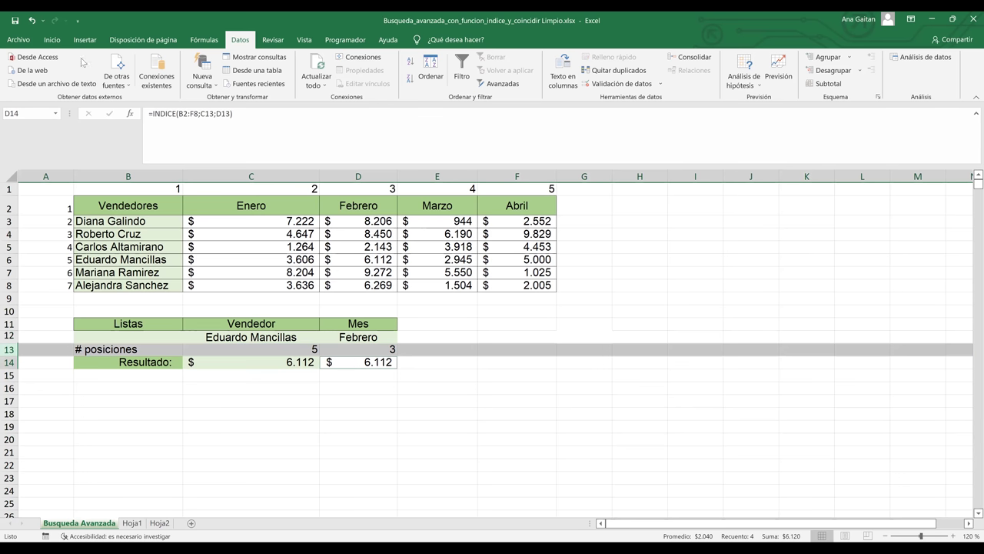
pyautogui.click(52, 40)
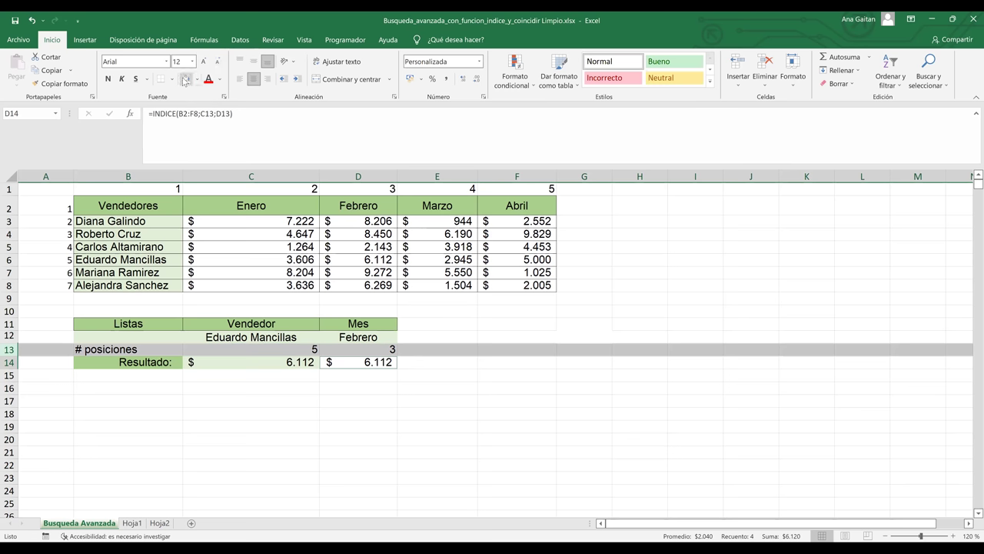
pyautogui.click(198, 82)
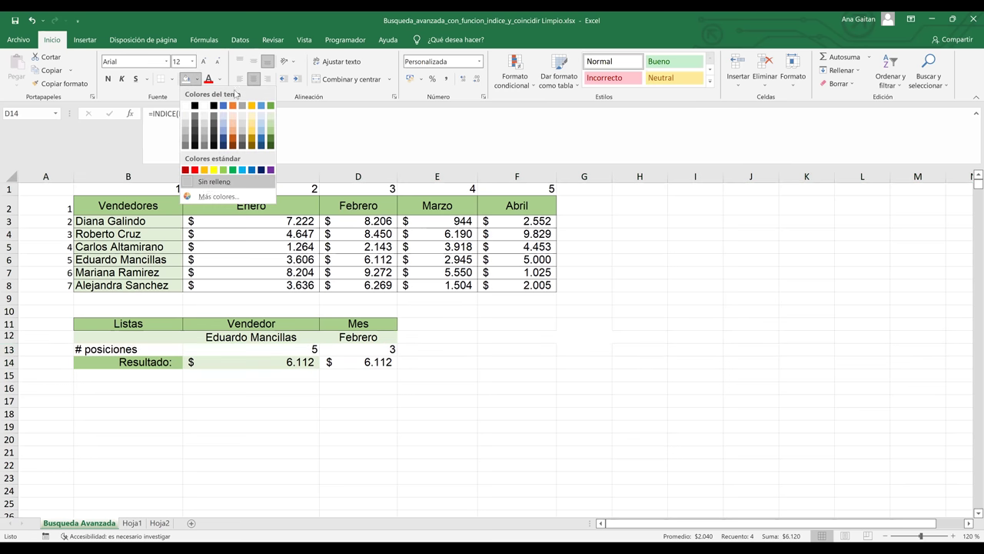
pyautogui.press('Escape')
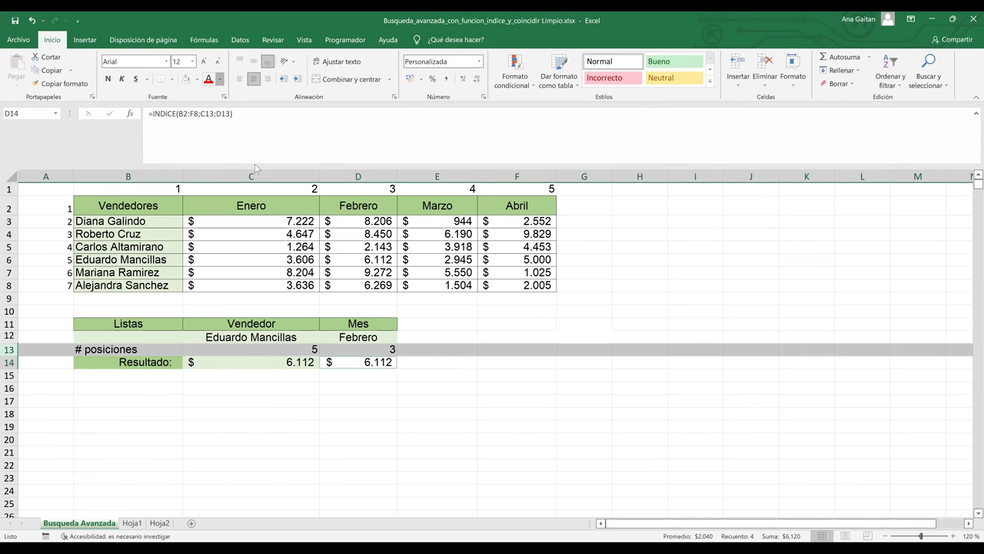
pyautogui.click(219, 79)
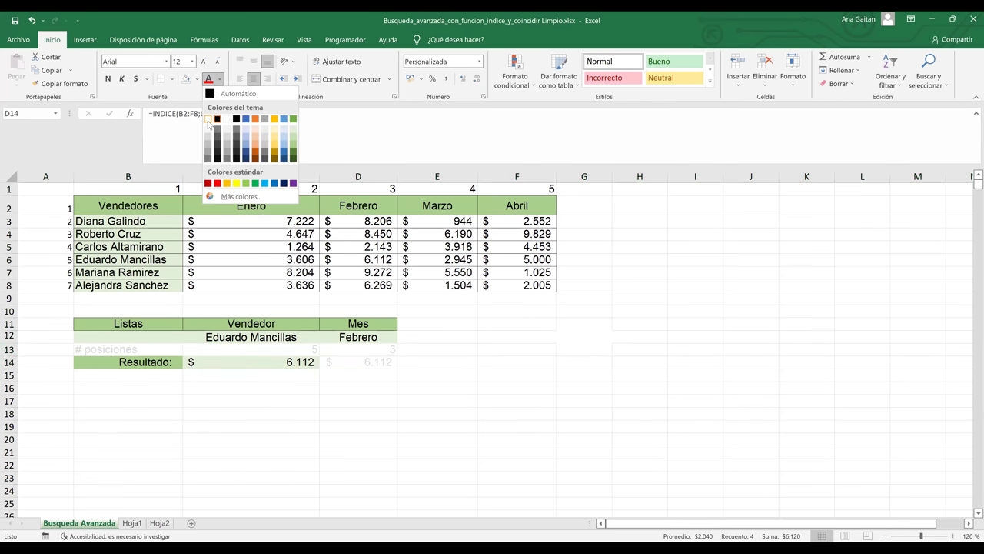
pyautogui.click(438, 397)
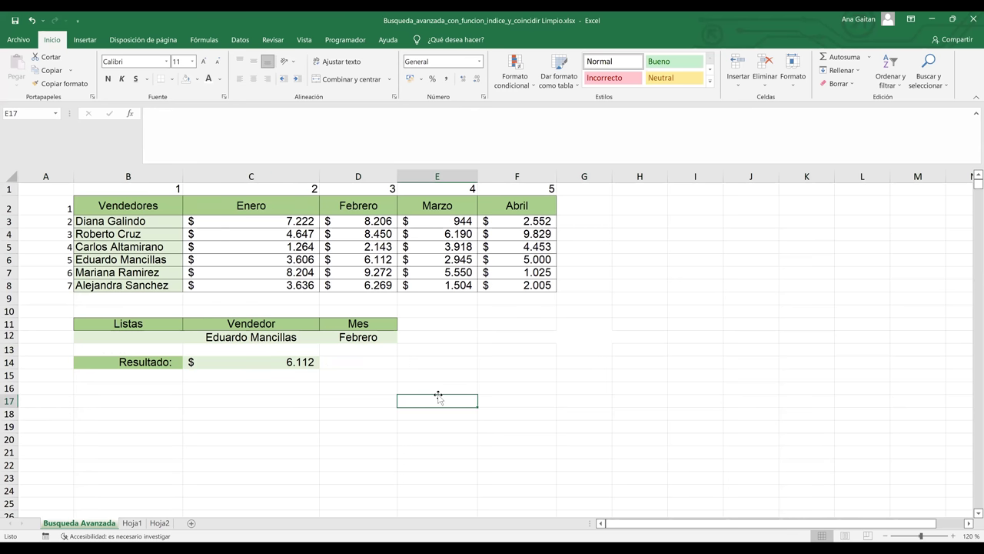
pyautogui.press('Down')
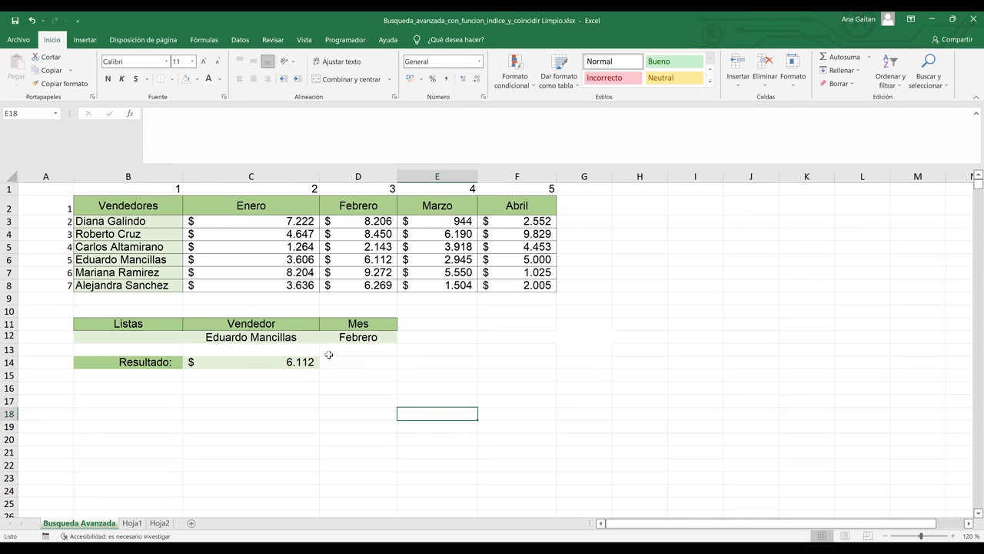
pyautogui.click(306, 338)
pyautogui.click(324, 337)
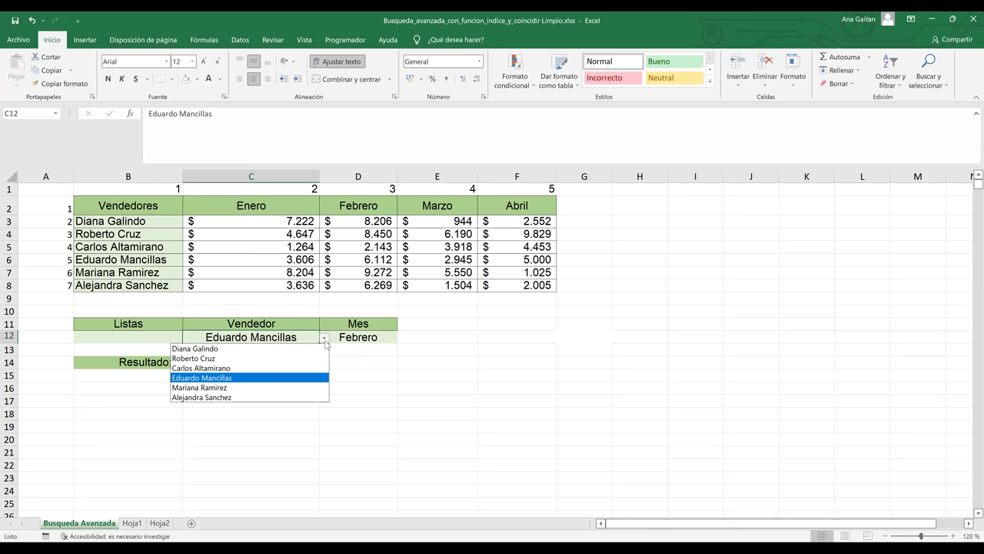
pyautogui.click(267, 398)
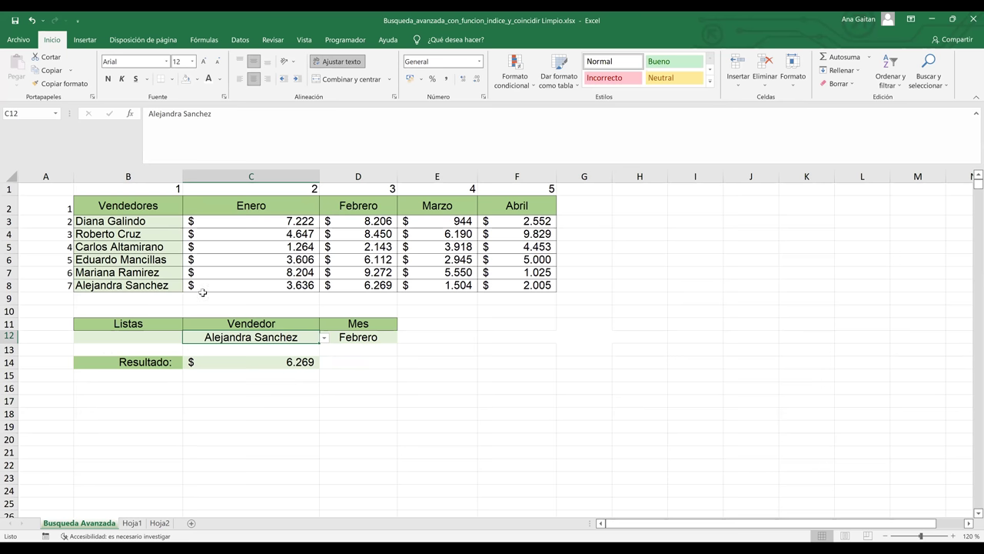
pyautogui.click(9, 286)
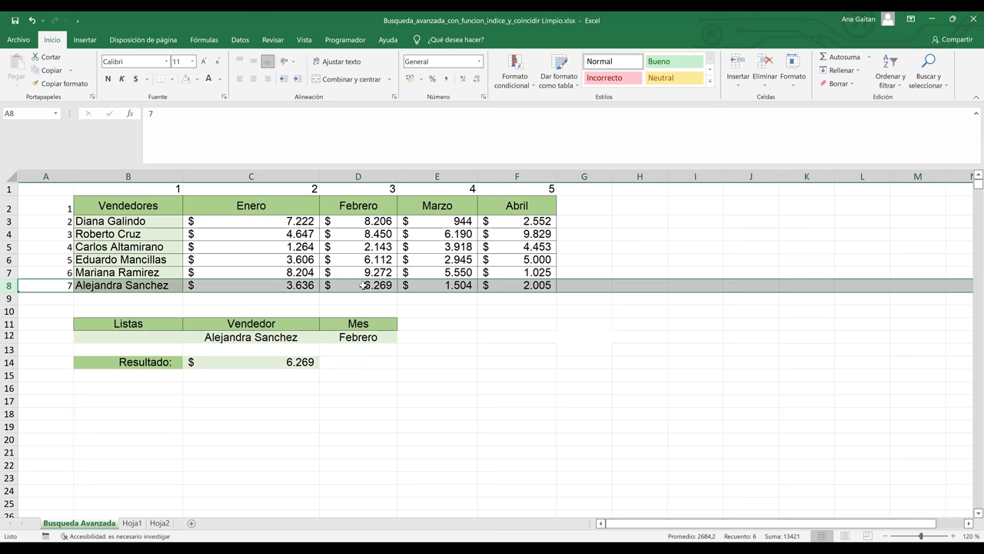
pyautogui.click(294, 359)
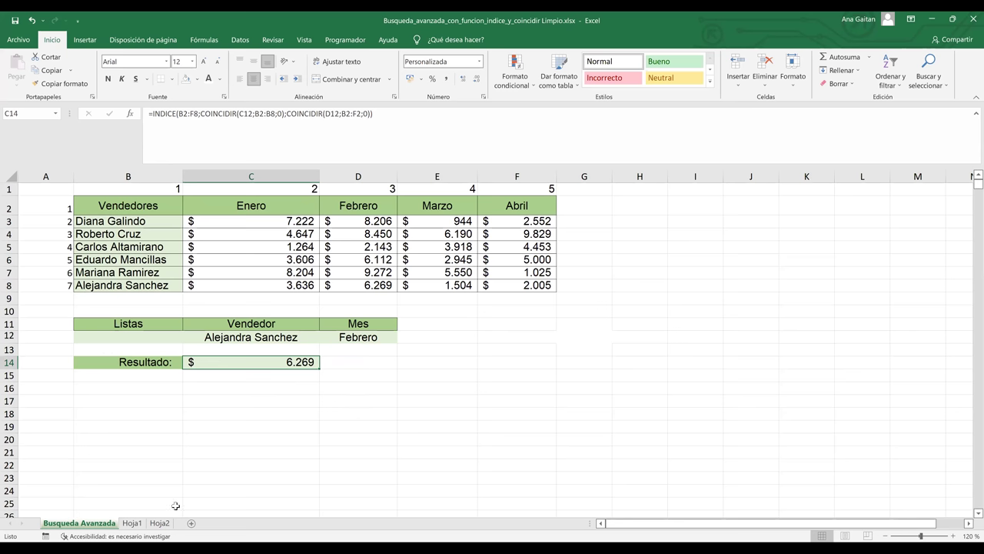
pyautogui.click(137, 525)
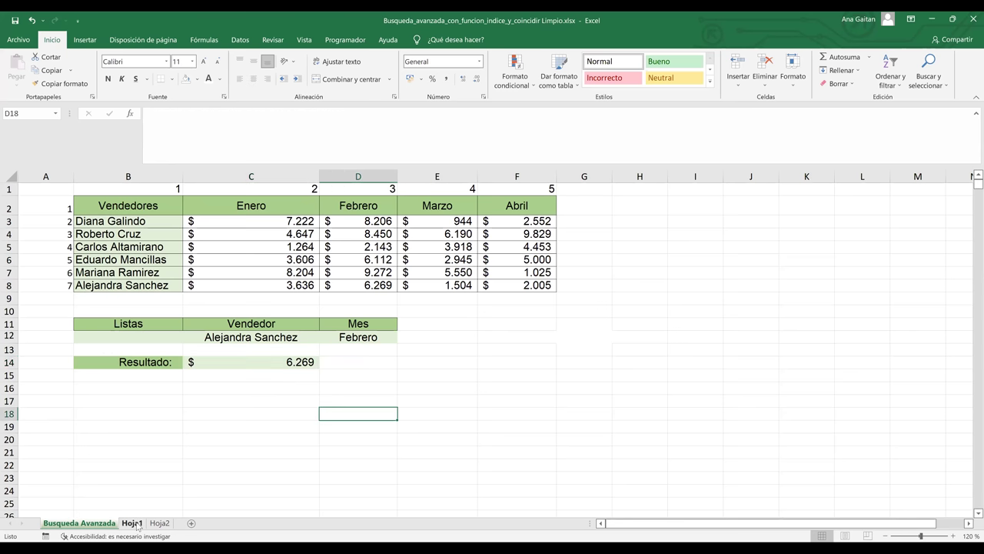
pyautogui.click(88, 526)
# - Restore automatic black text to the # posiciones cells B13:D13
pyautogui.click(177, 348)
pyautogui.moveTo(182, 348); pyautogui.dragTo(344, 352)
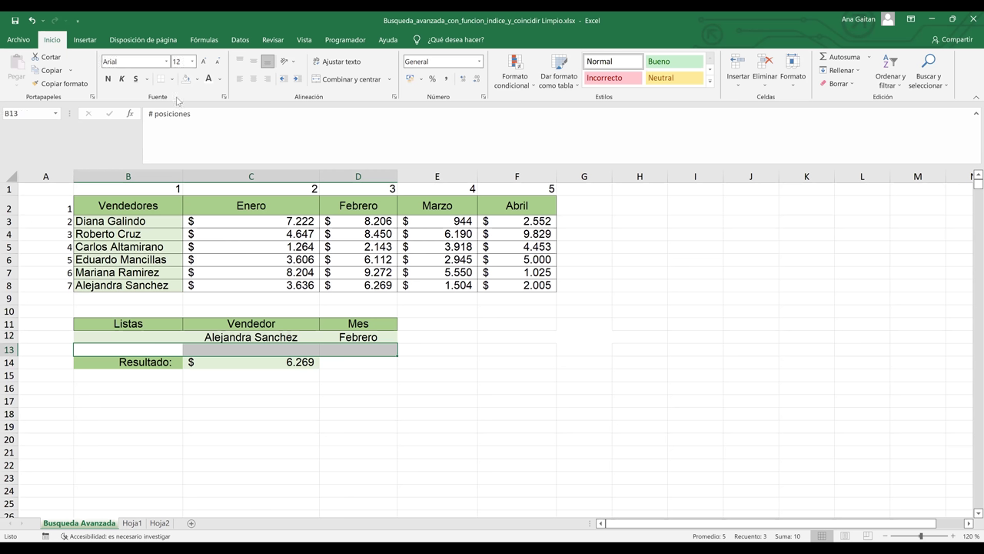
pyautogui.click(221, 79)
pyautogui.click(216, 94)
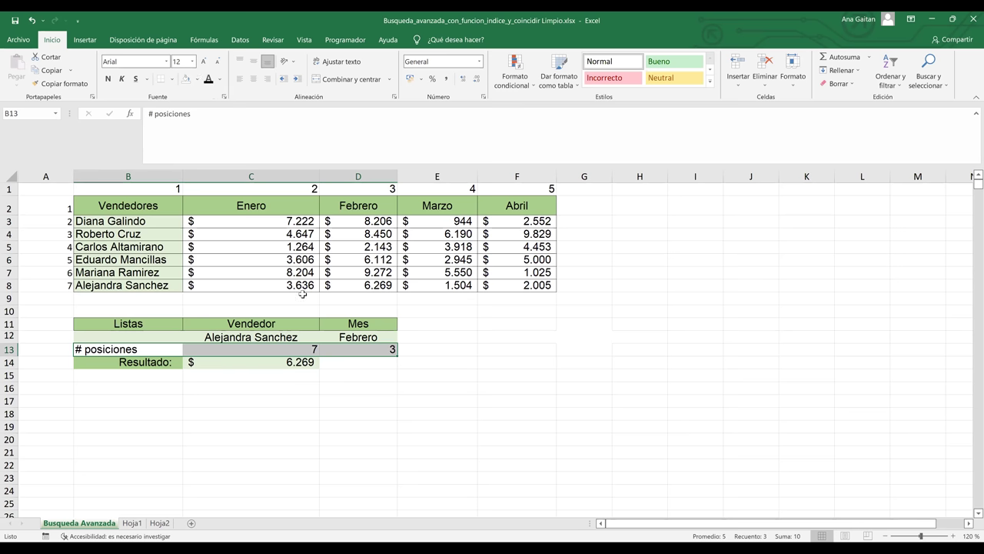
# - Inspect D14's =INDICE(B2:F8;C13;D13) formula with its highlighted references
pyautogui.click(357, 362)
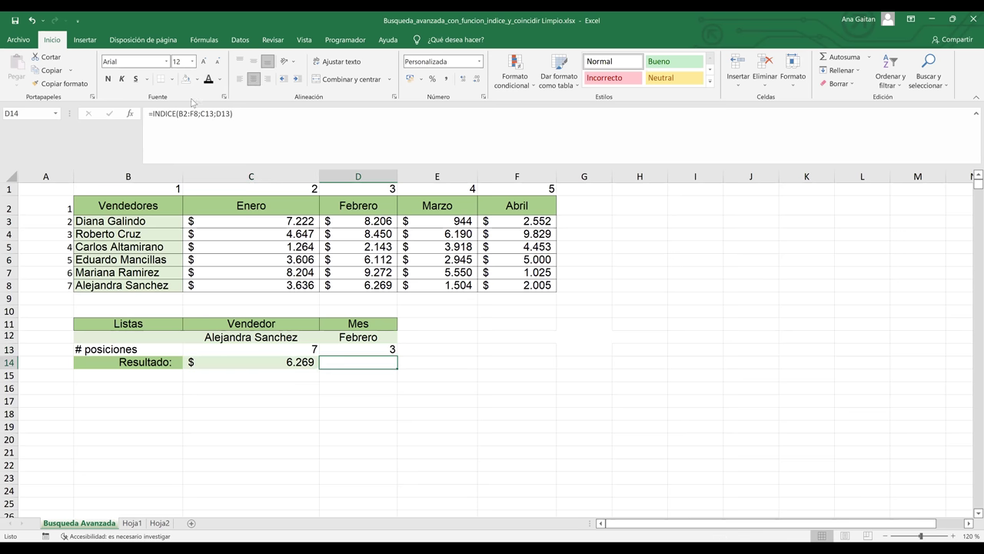
pyautogui.click(472, 436)
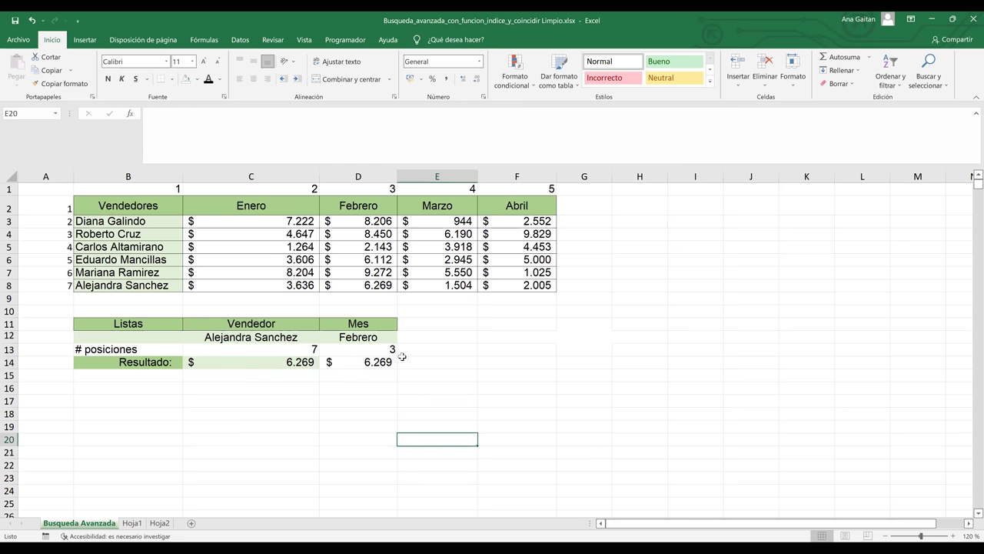
pyautogui.click(296, 349)
pyautogui.moveTo(327, 348); pyautogui.dragTo(351, 348)
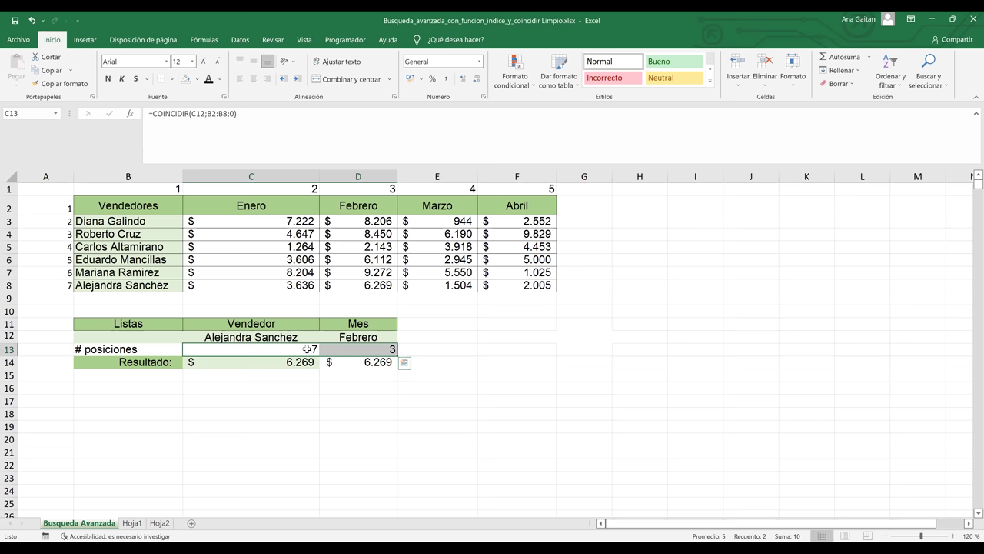
pyautogui.click(311, 349)
pyautogui.doubleClick(380, 366)
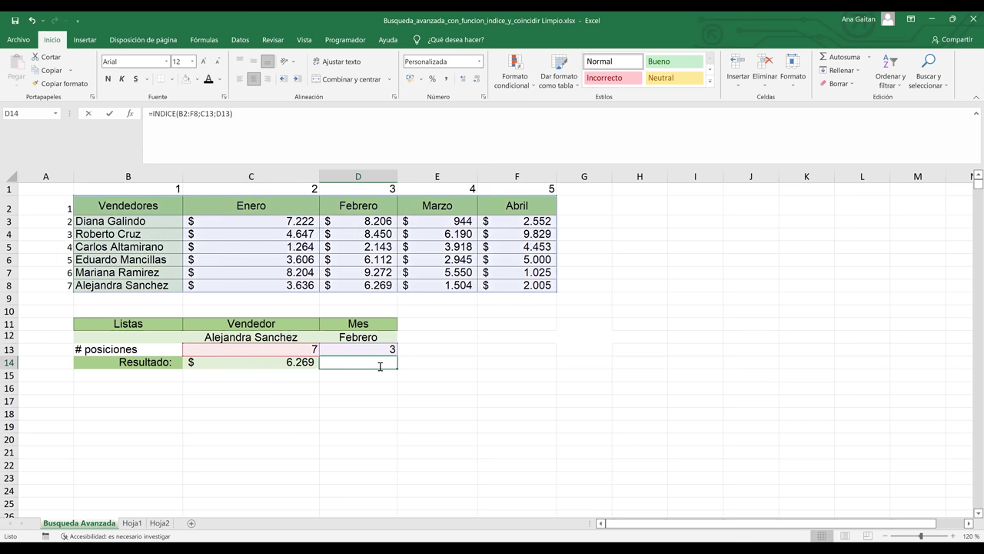
pyautogui.doubleClick(380, 366)
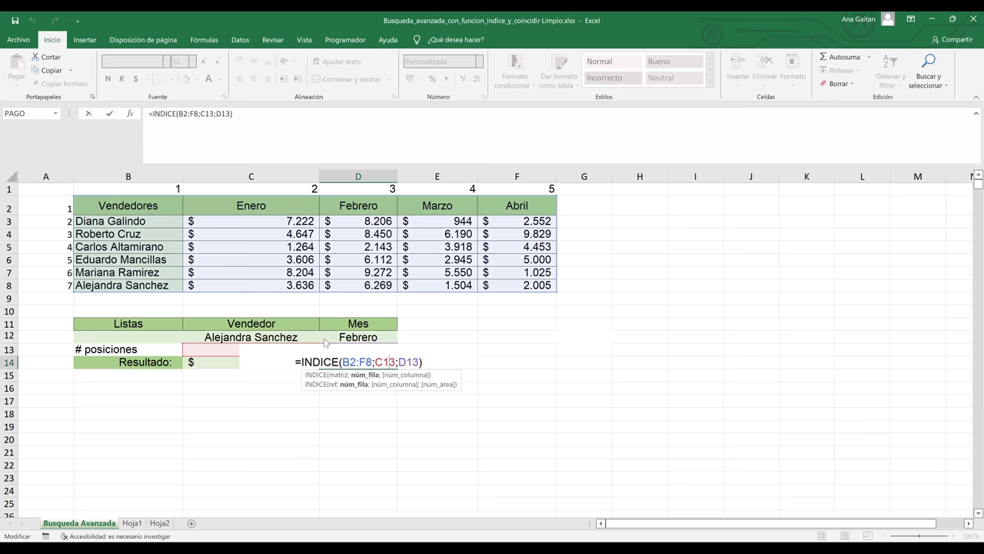
pyautogui.click(315, 341)
pyautogui.hotkey('alt', 'Down')
pyautogui.click(290, 369)
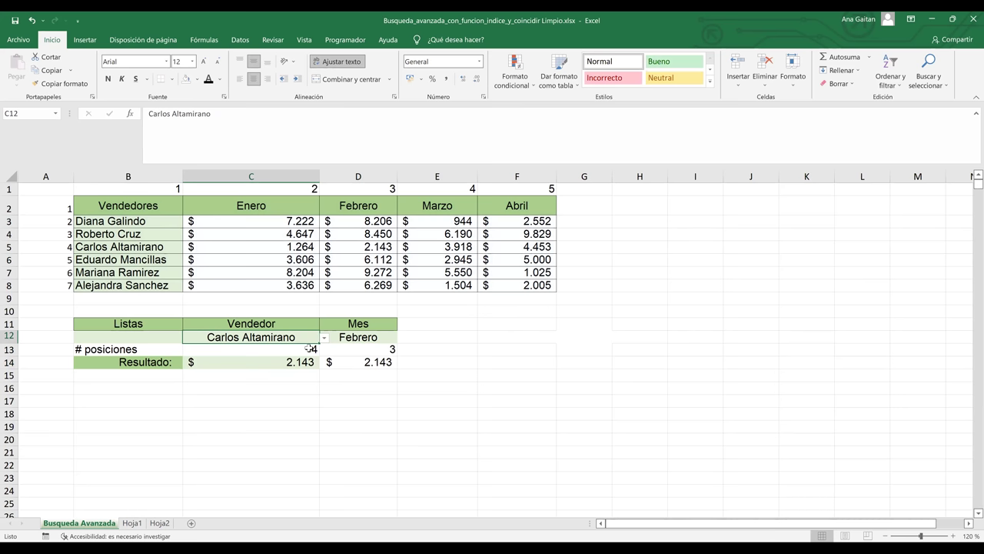
pyautogui.click(311, 349)
pyautogui.click(352, 349)
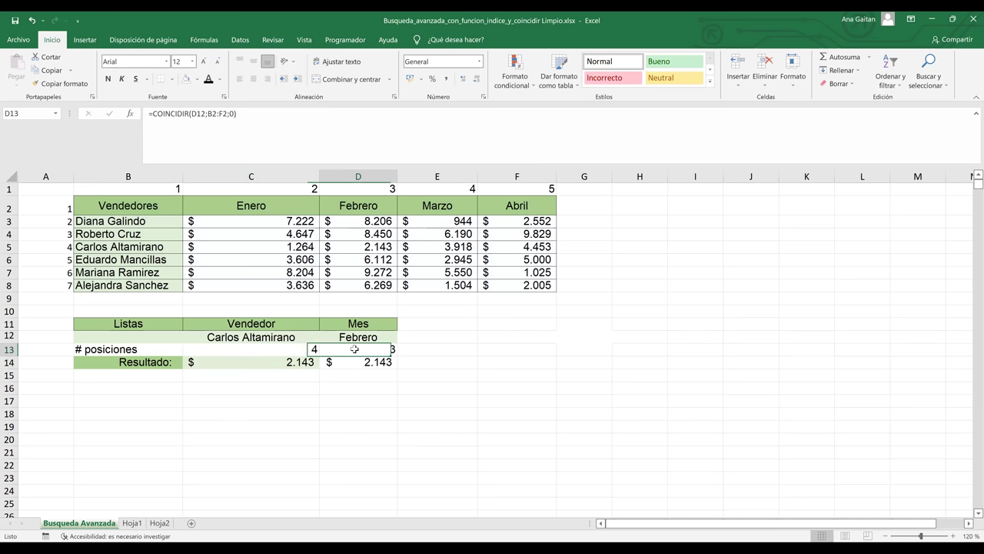
pyautogui.click(386, 337)
pyautogui.click(402, 338)
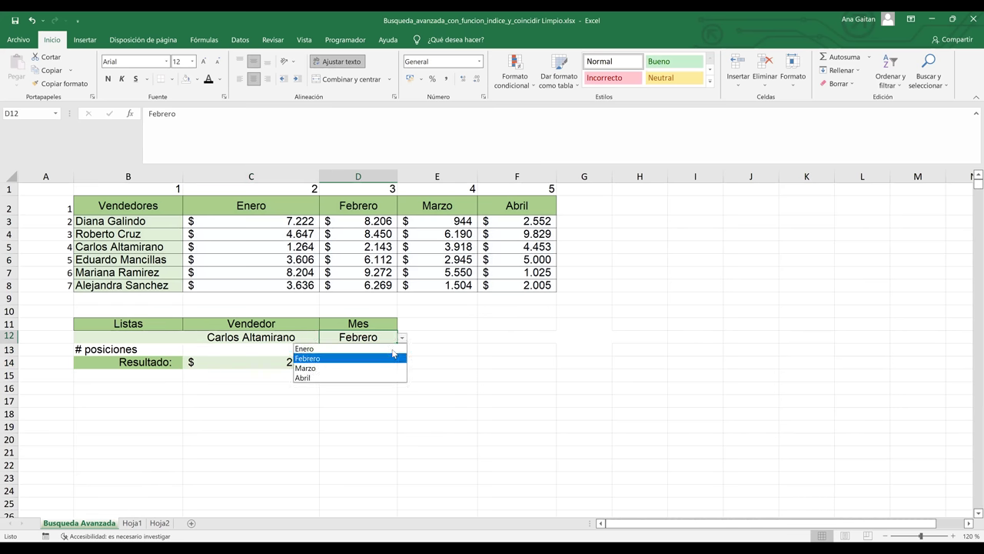
pyautogui.click(379, 374)
# - Re-confirm the D14 INDICE formula and compare both Resultado cells at $ 4.453
pyautogui.click(386, 363)
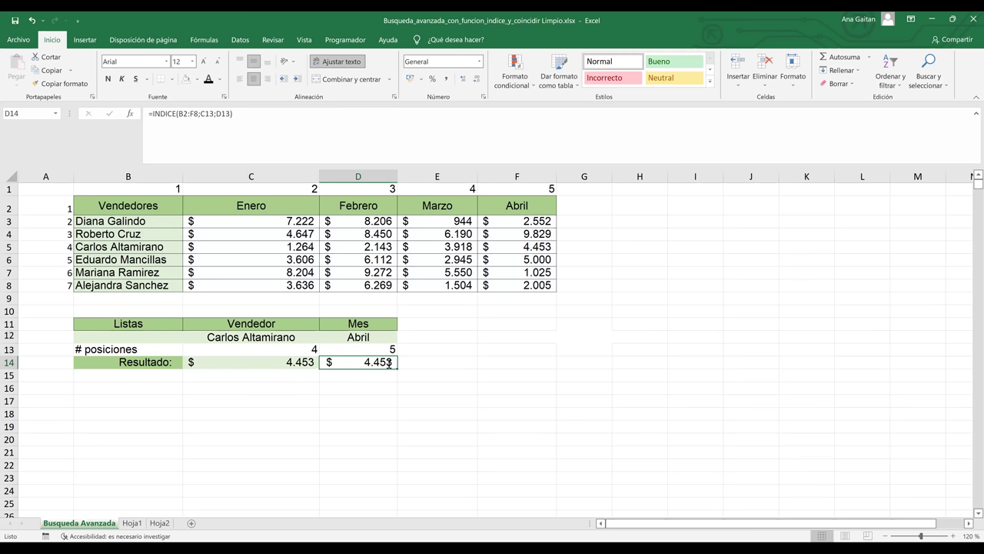
pyautogui.doubleClick(358, 364)
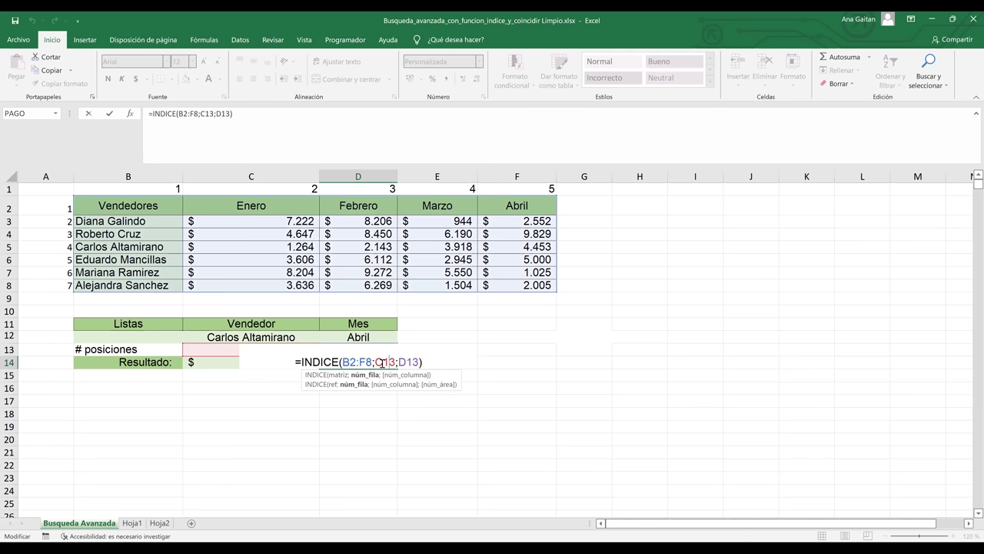
pyautogui.press('Return')
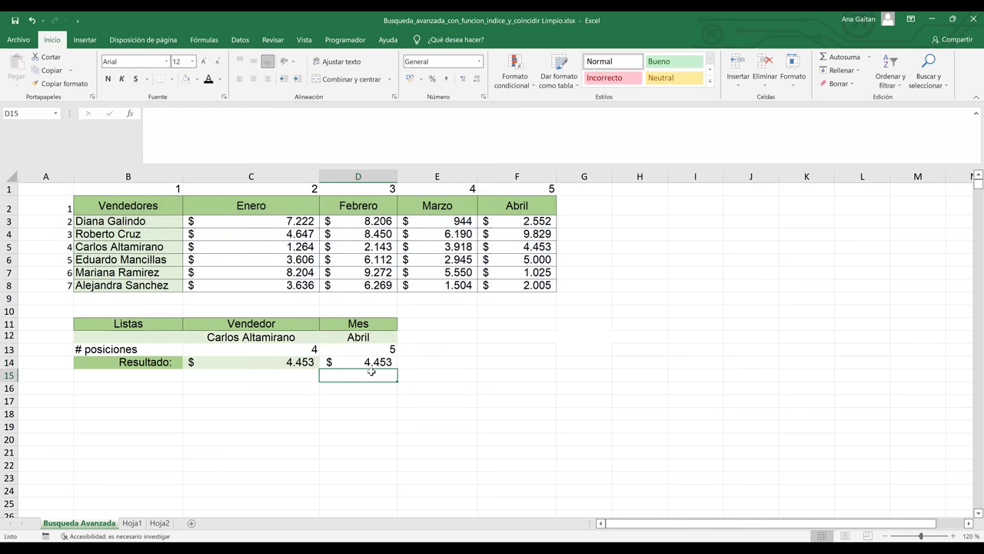
pyautogui.click(373, 363)
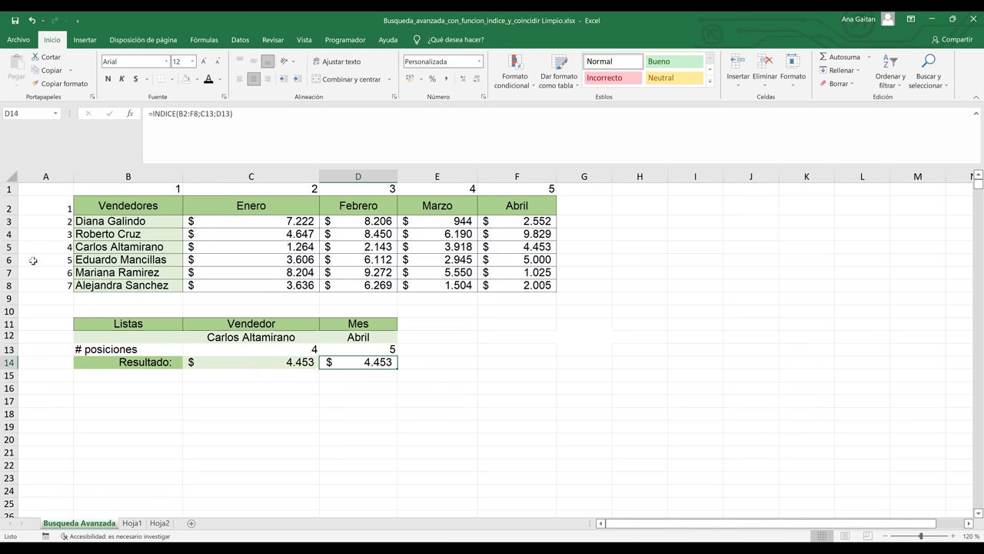
pyautogui.press('F2')
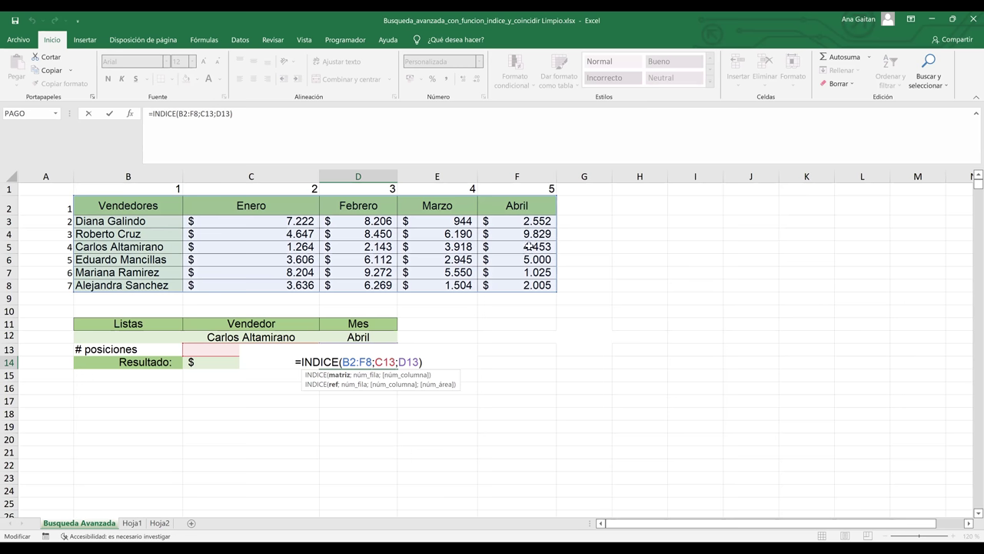
pyautogui.press('Return')
pyautogui.click(296, 361)
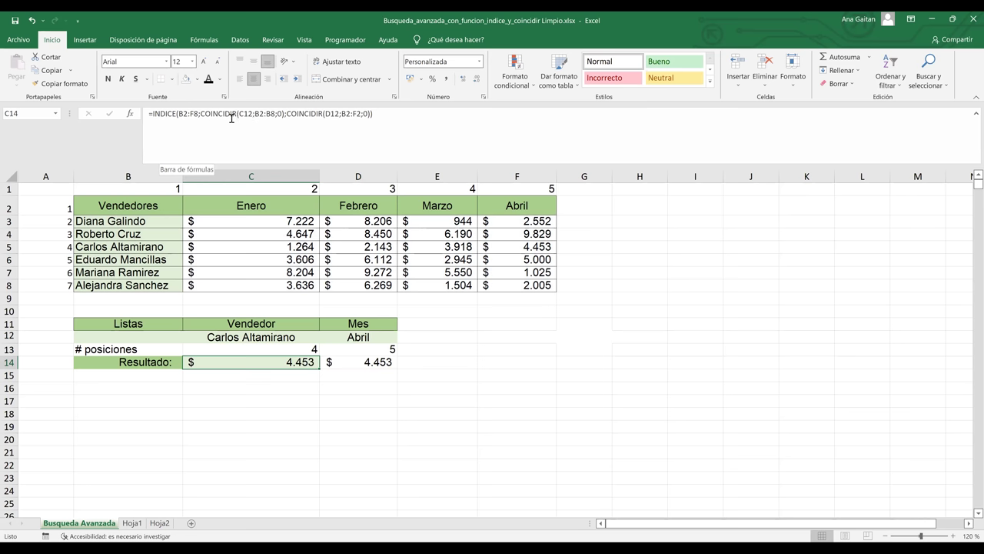
# - Delete the nested INDICE/COINCIDIR formula from C14, leaving the cell empty
pyautogui.click(158, 113)
pyautogui.tripleClick(377, 119)
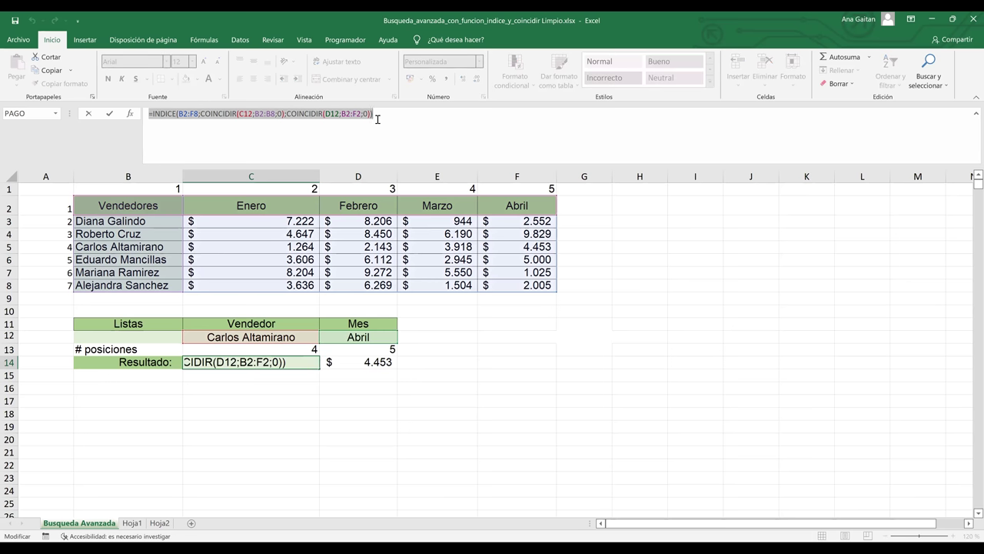
pyautogui.write('=')
pyautogui.click(424, 350)
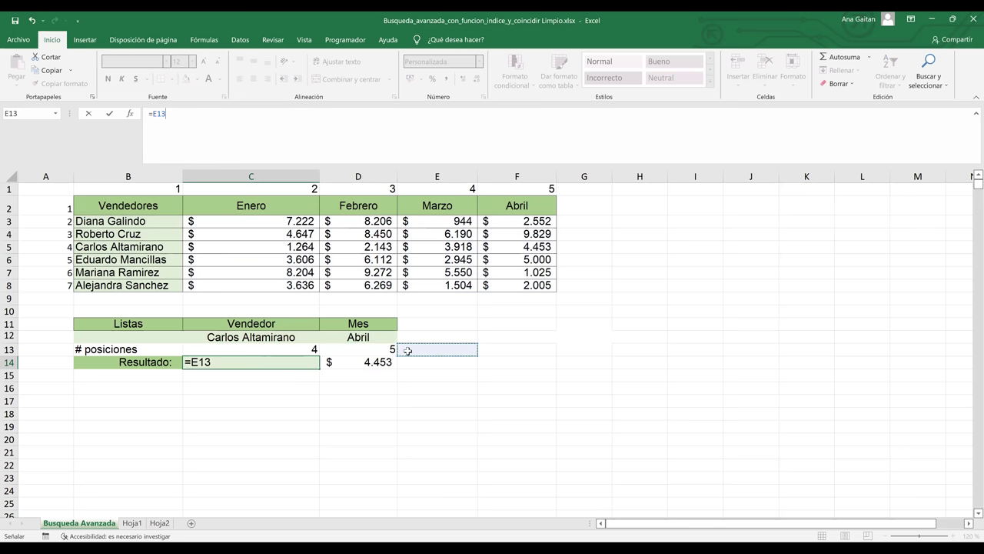
pyautogui.press('BackSpace')
pyautogui.press('BackSpace')
pyautogui.press('BackSpace')
pyautogui.press('BackSpace')
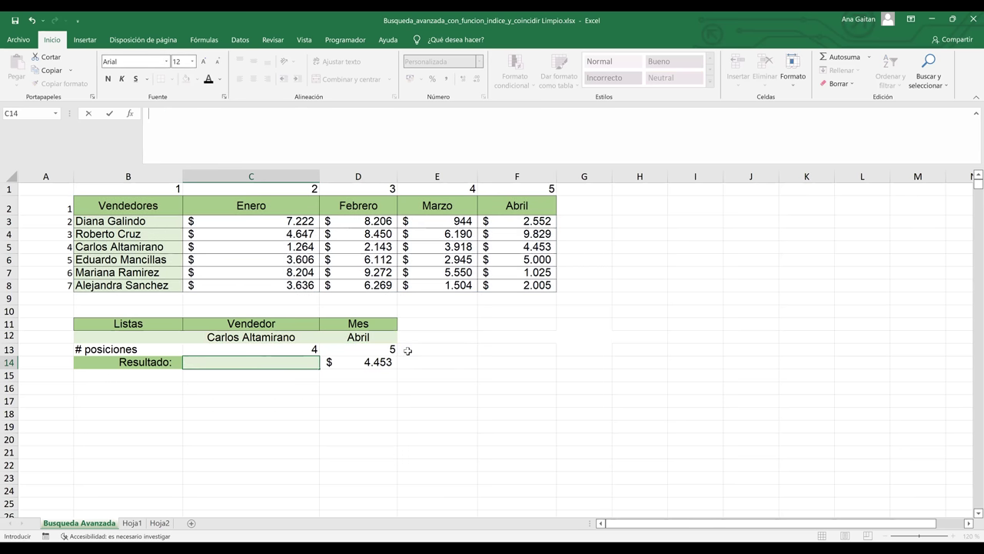
pyautogui.press('Return')
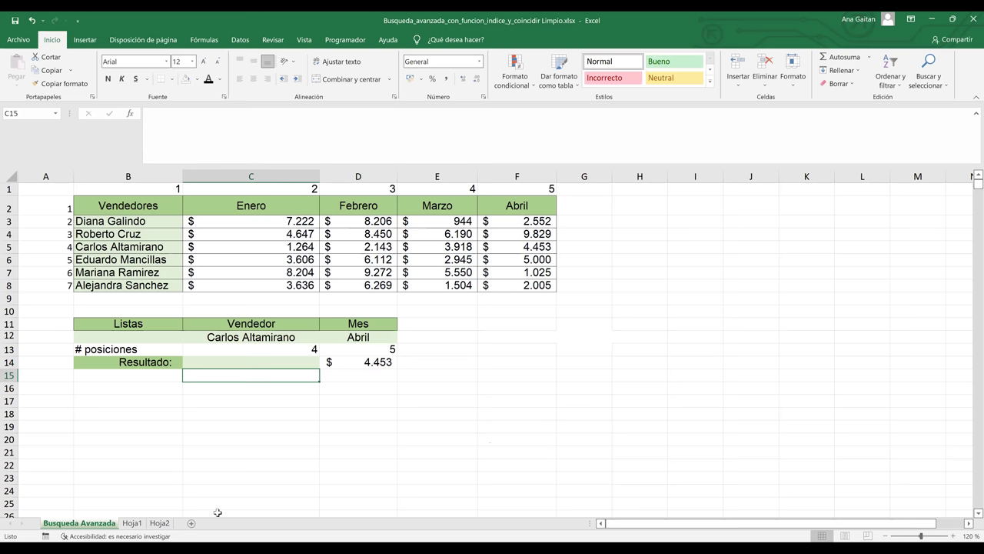
# - On Hoja1, select the CUADRO DE NOTAS grades table C13:L28
pyautogui.click(134, 529)
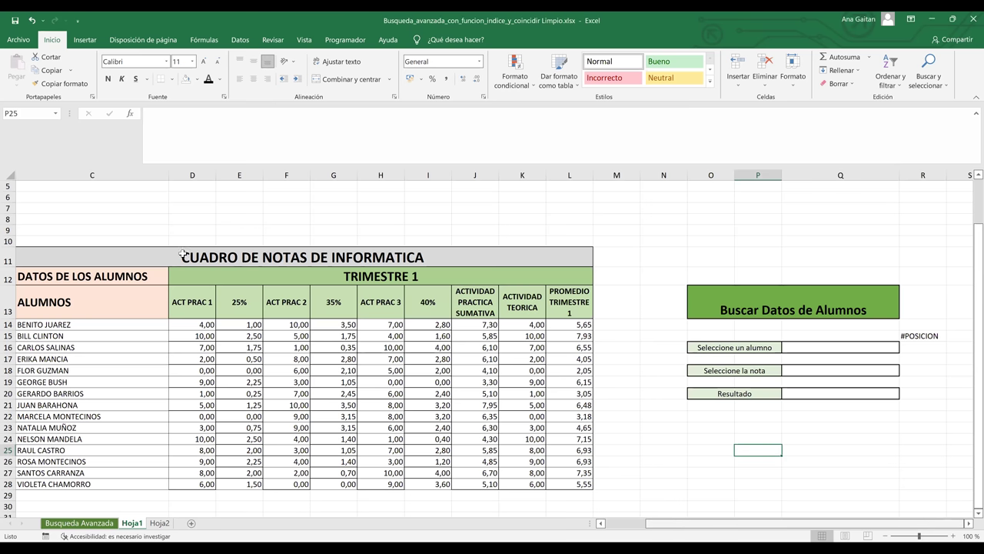
pyautogui.hscroll(-2, 81, 312)
pyautogui.moveTo(89, 312); pyautogui.dragTo(100, 486)
pyautogui.moveTo(106, 295); pyautogui.dragTo(132, 299)
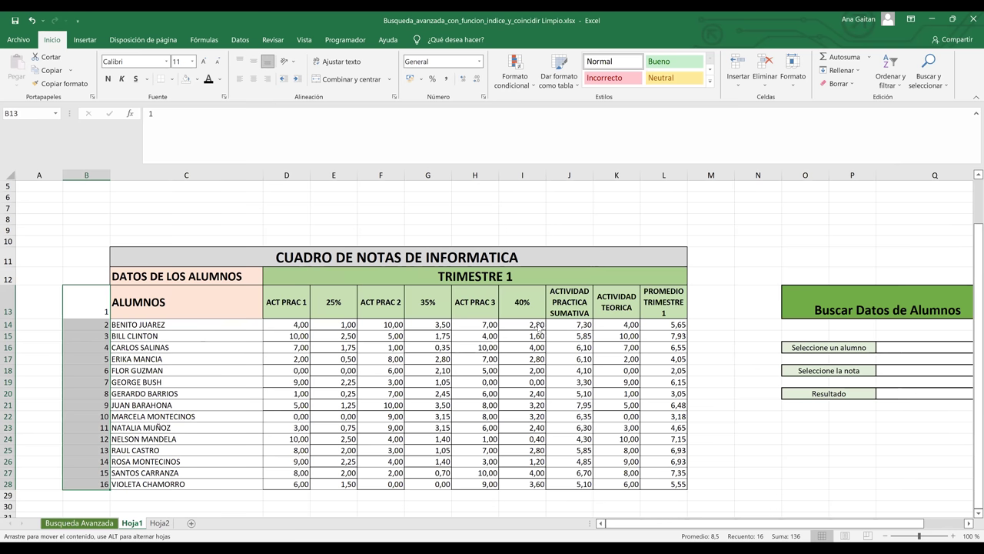
pyautogui.click(520, 314)
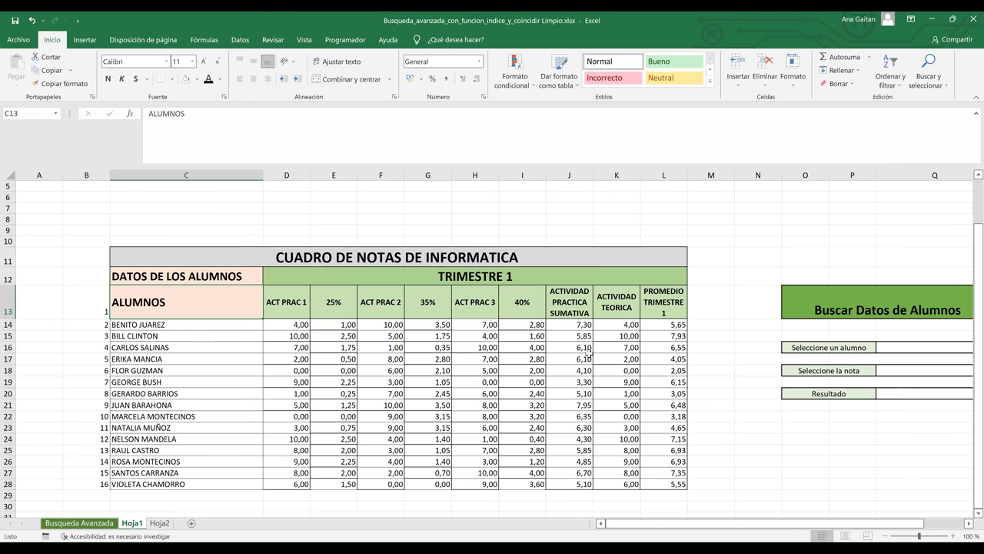
pyautogui.keyDown('shift'); pyautogui.click(696, 389); pyautogui.keyUp('shift')
pyautogui.moveTo(651, 487); pyautogui.dragTo(653, 485)
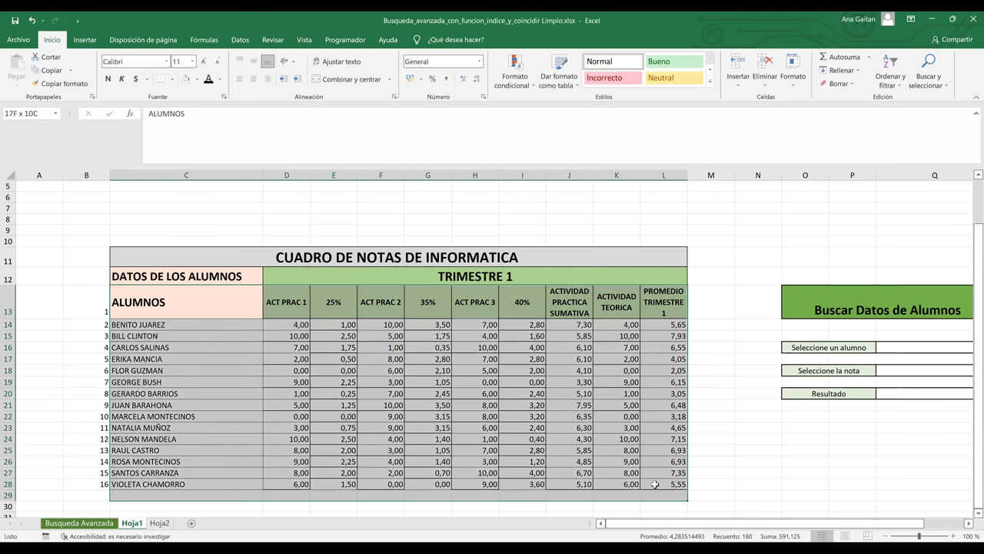
# - Set the border line colour to red and draw a first red border on the table
pyautogui.click(170, 79)
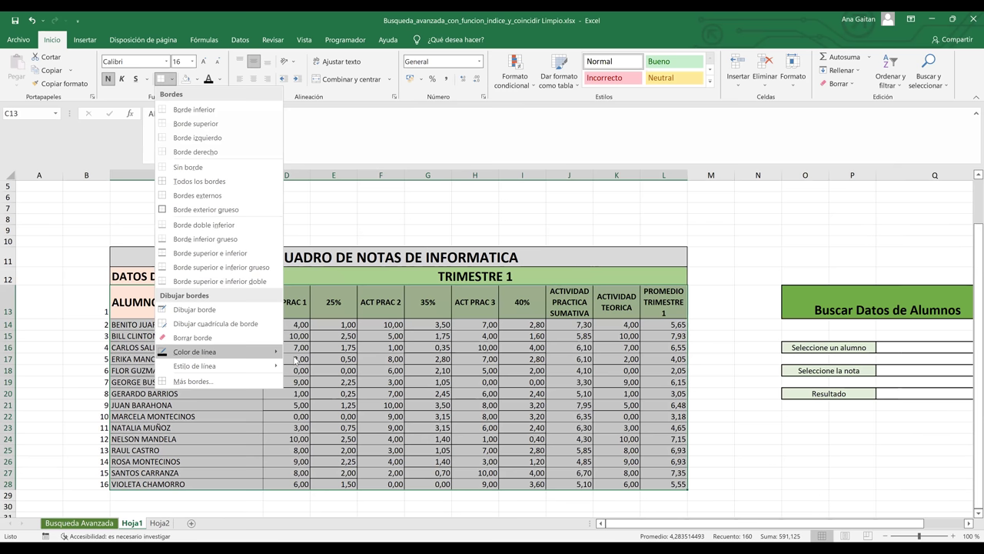
pyautogui.moveTo(278, 353)
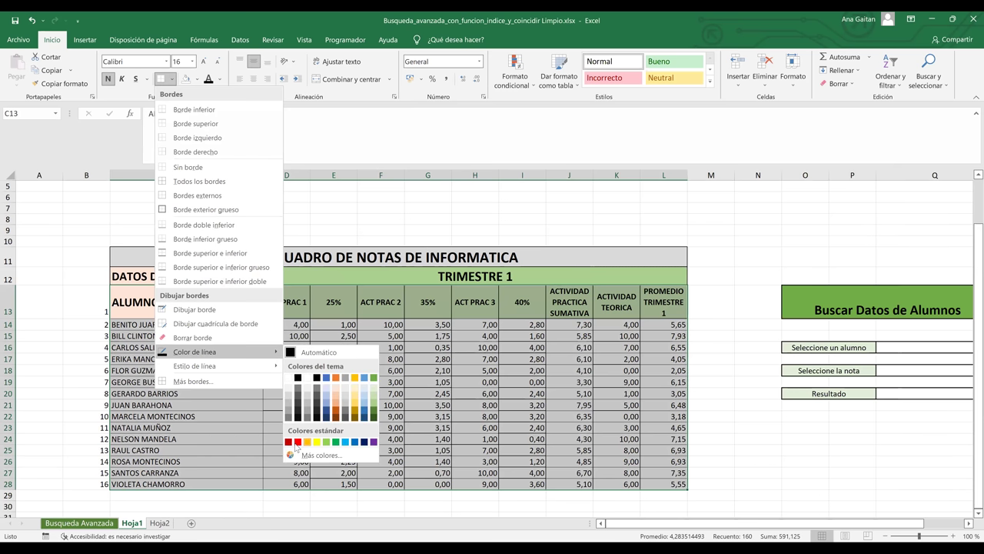
pyautogui.click(297, 442)
pyautogui.moveTo(113, 286)
pyautogui.mouseDown()
pyautogui.moveTo(621, 399)
pyautogui.moveTo(690, 478)
pyautogui.moveTo(323, 336)
pyautogui.moveTo(175, 296)
pyautogui.mouseUp()
pyautogui.click(678, 482)
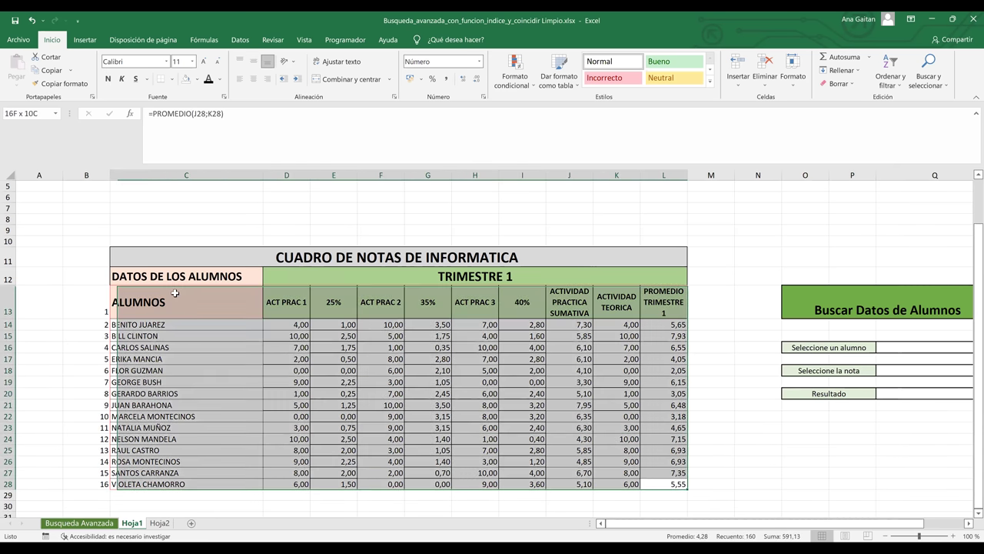
# - Switch to a thick line style and outline the whole table C13:L28 in red
pyautogui.click(171, 78)
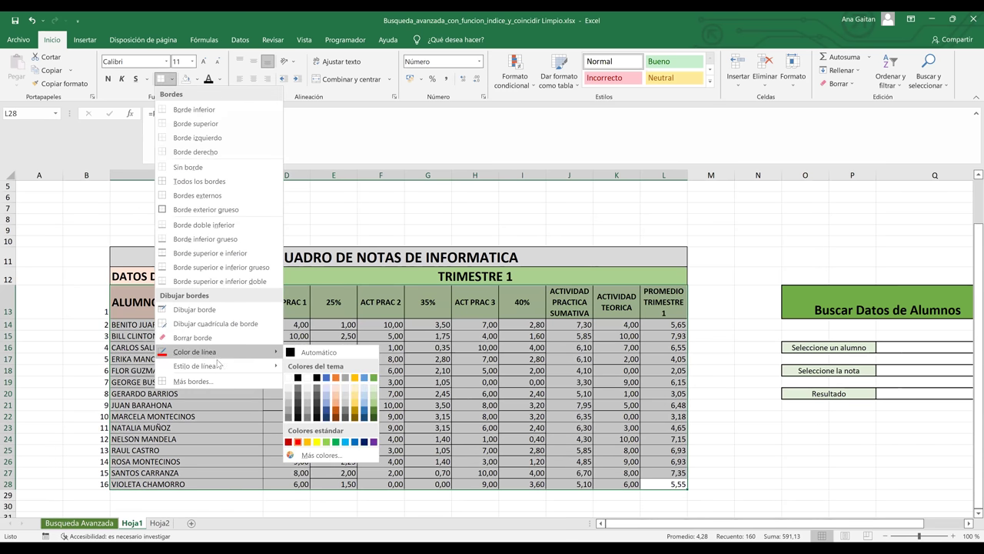
pyautogui.moveTo(218, 366)
pyautogui.click(321, 532)
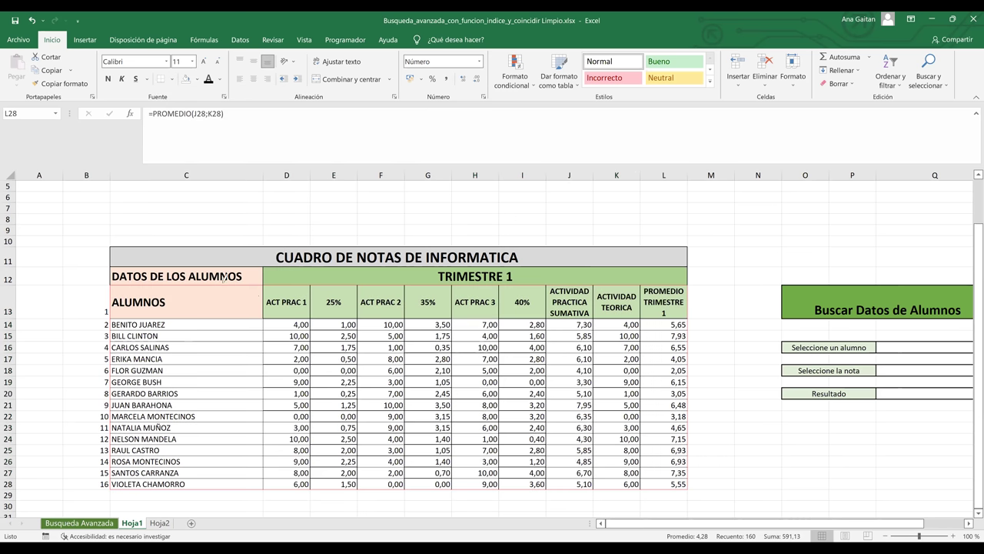
pyautogui.moveTo(185, 289); pyautogui.dragTo(346, 324)
pyautogui.moveTo(483, 358)
pyautogui.mouseDown()
pyautogui.moveTo(612, 407)
pyautogui.moveTo(659, 457)
pyautogui.moveTo(660, 479)
pyautogui.mouseUp()
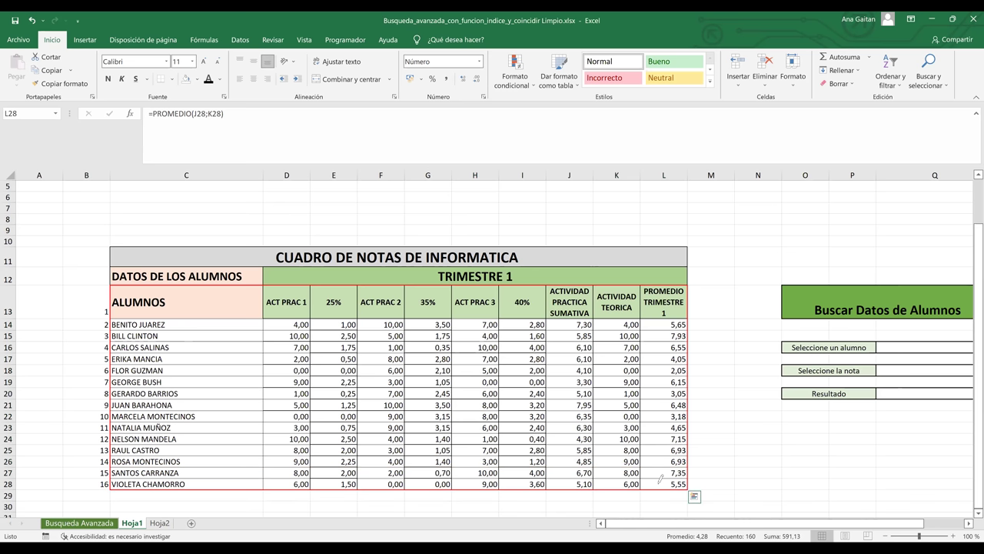
# - Select the ALUMNOS header, title rows and table, then deselect to check the red borders
pyautogui.click(189, 301)
pyautogui.click(455, 349)
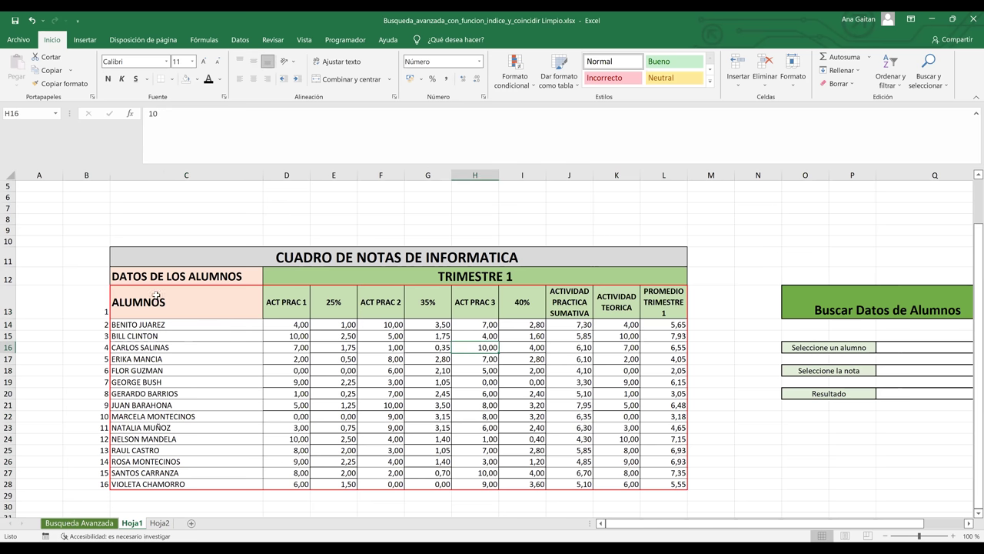
pyautogui.moveTo(142, 275); pyautogui.dragTo(340, 231)
pyautogui.moveTo(165, 307); pyautogui.dragTo(673, 484)
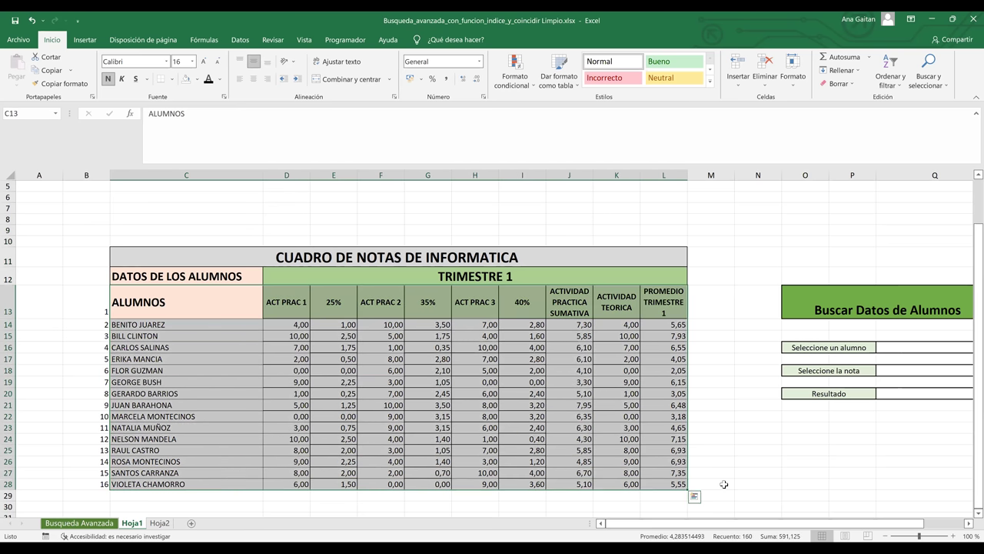
pyautogui.click(728, 482)
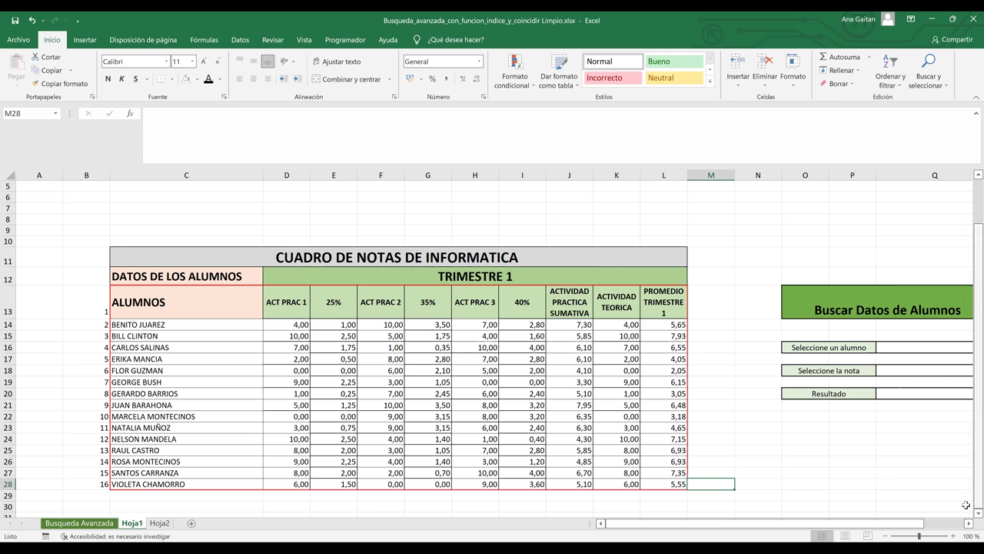
# - Check the lookup cells Q16, Q18 and Q20, then open data validation for student cell Q16
pyautogui.click(968, 523)
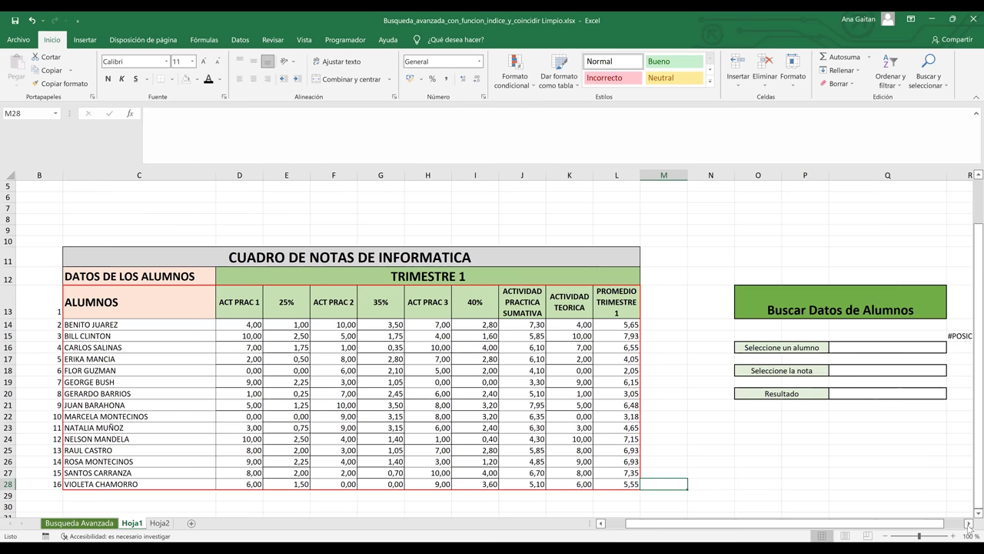
pyautogui.click(900, 349)
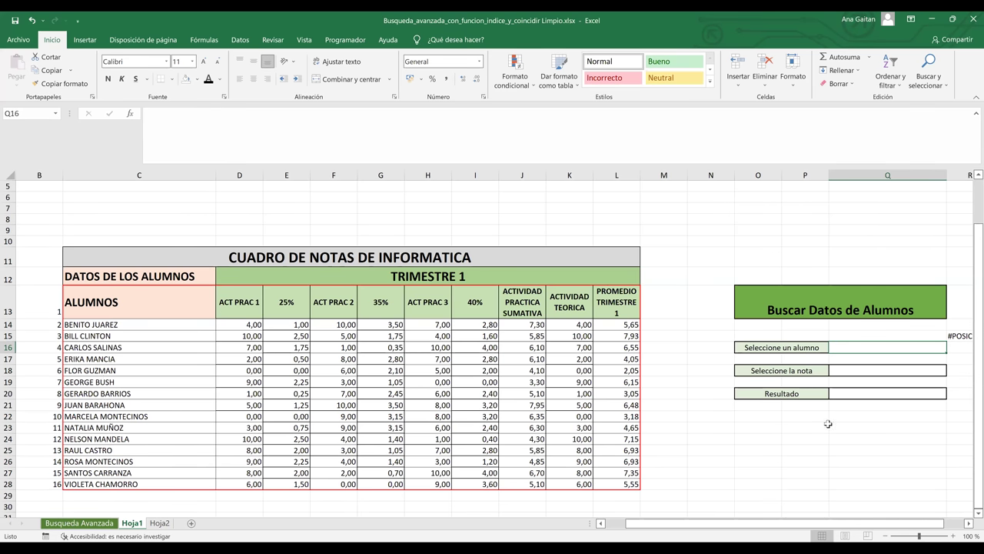
pyautogui.click(846, 371)
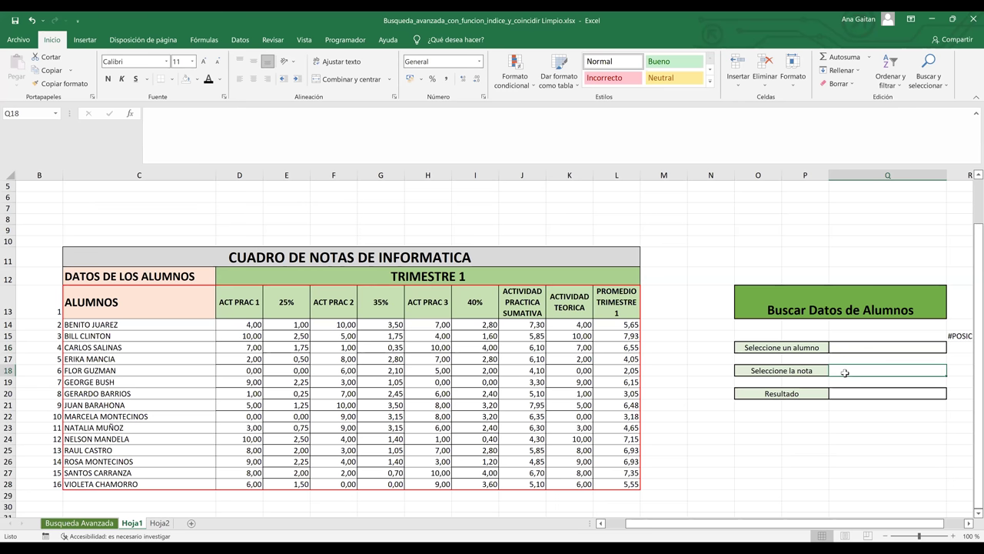
pyautogui.click(854, 397)
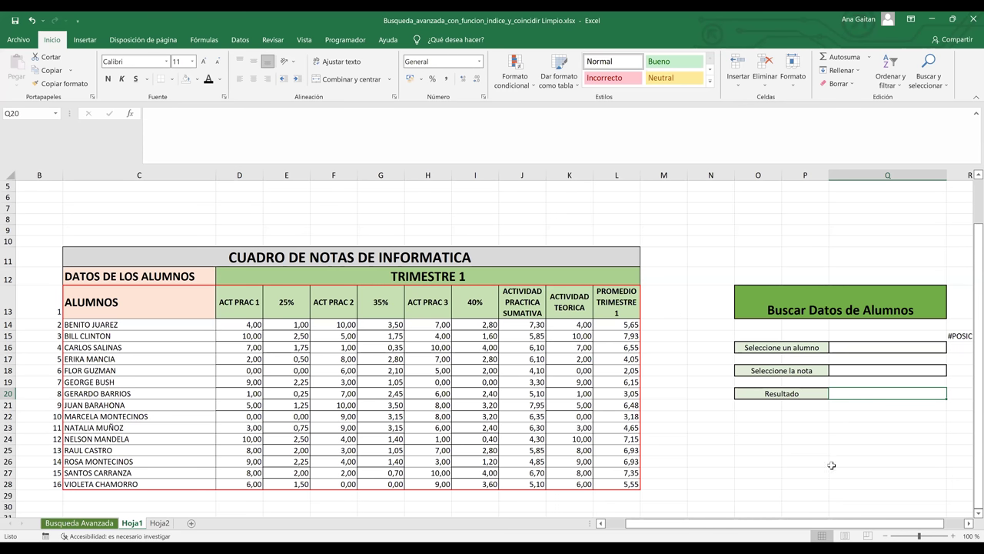
pyautogui.click(858, 346)
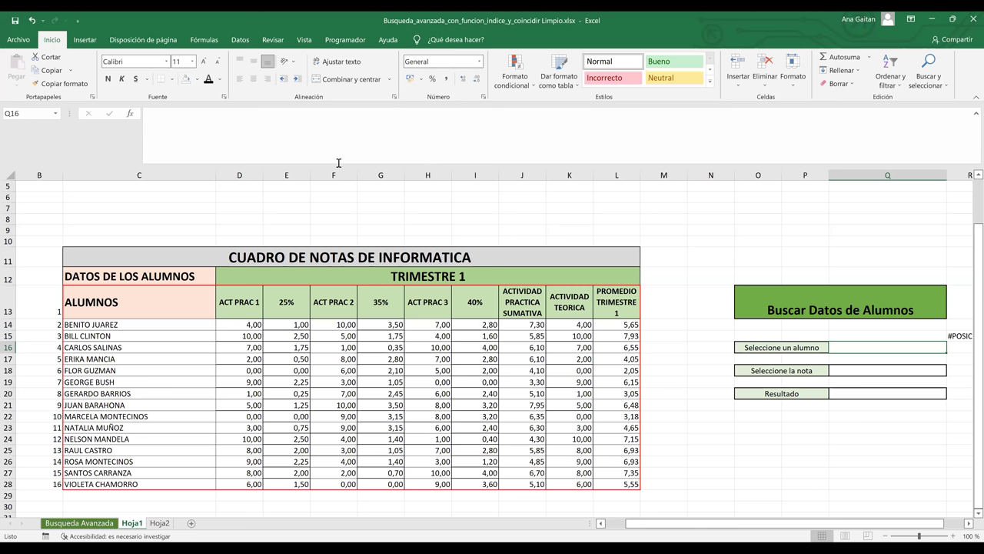
pyautogui.scroll(-4, 623, 90)
pyautogui.click(623, 83)
pyautogui.click(654, 183)
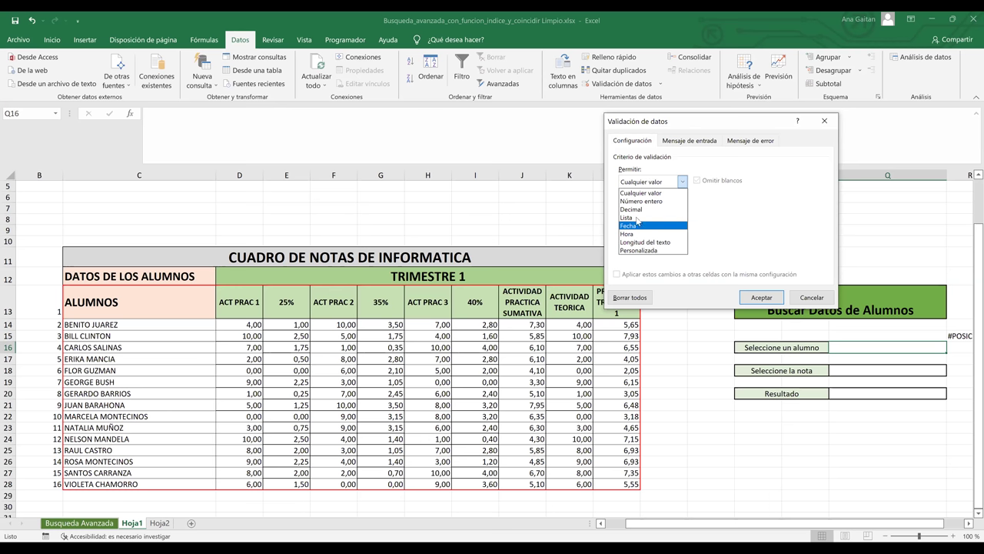
pyautogui.click(659, 218)
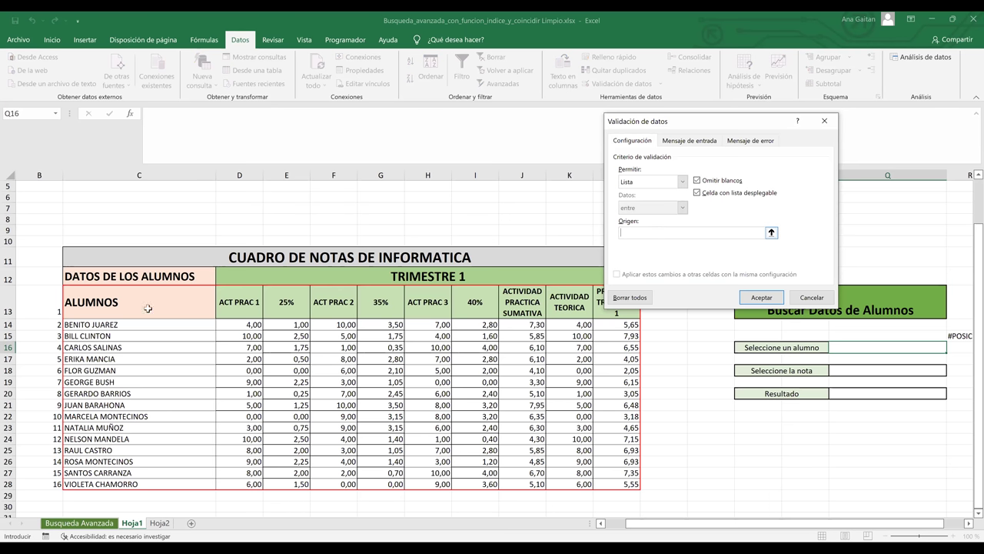
pyautogui.click(134, 329)
pyautogui.keyDown('shift'); pyautogui.click(128, 484); pyautogui.keyUp('shift')
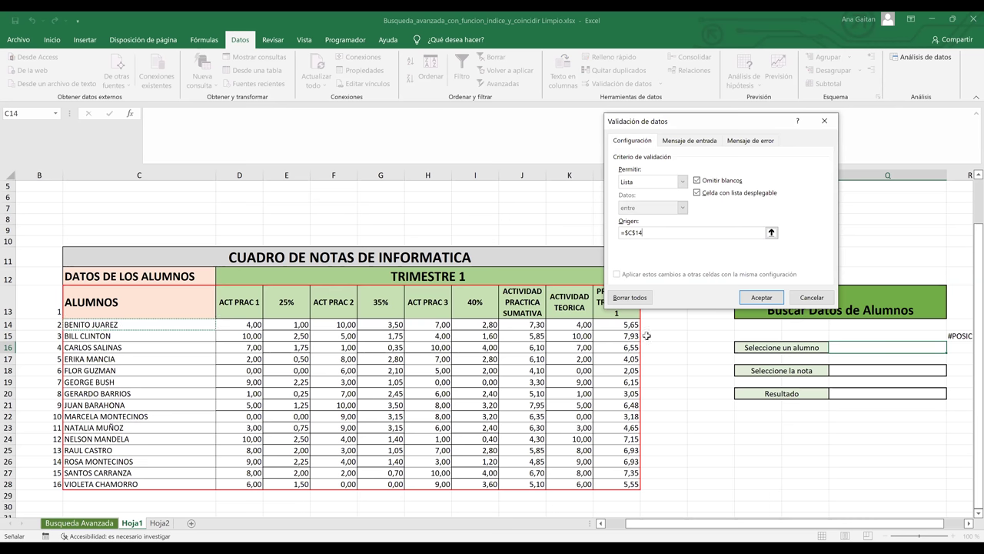
pyautogui.click(760, 300)
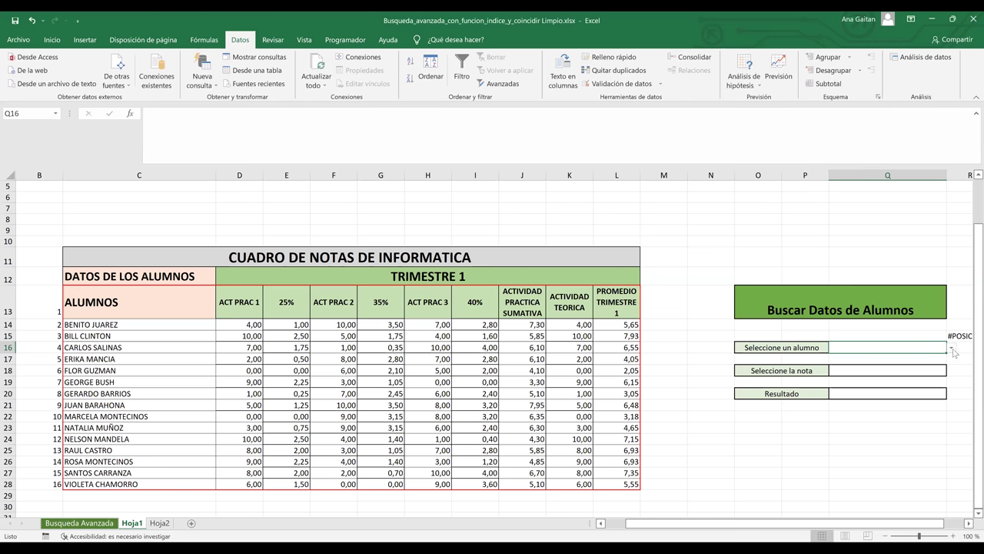
pyautogui.click(911, 372)
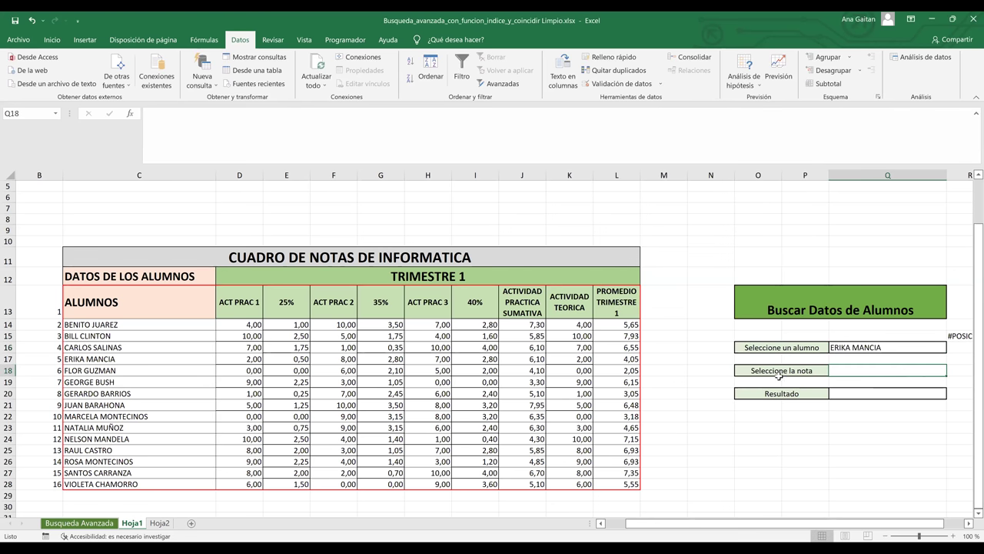
# - Make Q18 a Lista of ACT PRAC 1–3, ACTIVIDAD PRACTICA SUMATIVA, ACTIVIDAD TEORICA and PROMEDIO
pyautogui.click(588, 88)
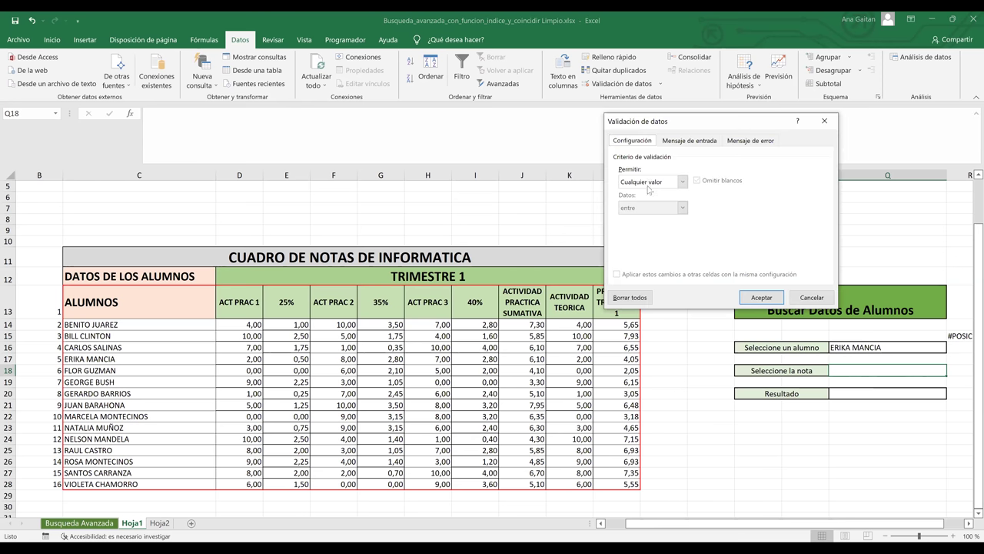
pyautogui.hotkey('alt', 'Down')
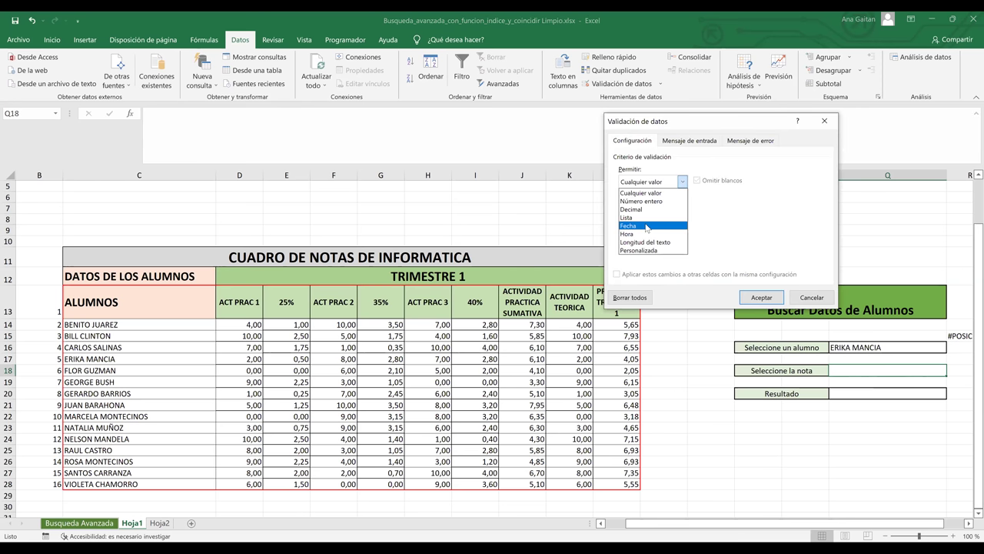
pyautogui.press('Return')
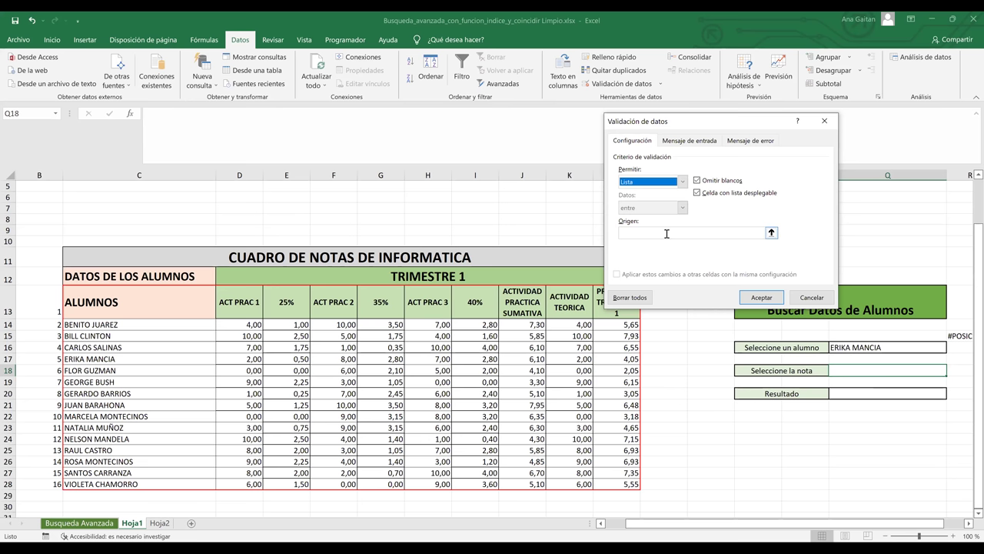
pyautogui.click(667, 233)
pyautogui.write('A')
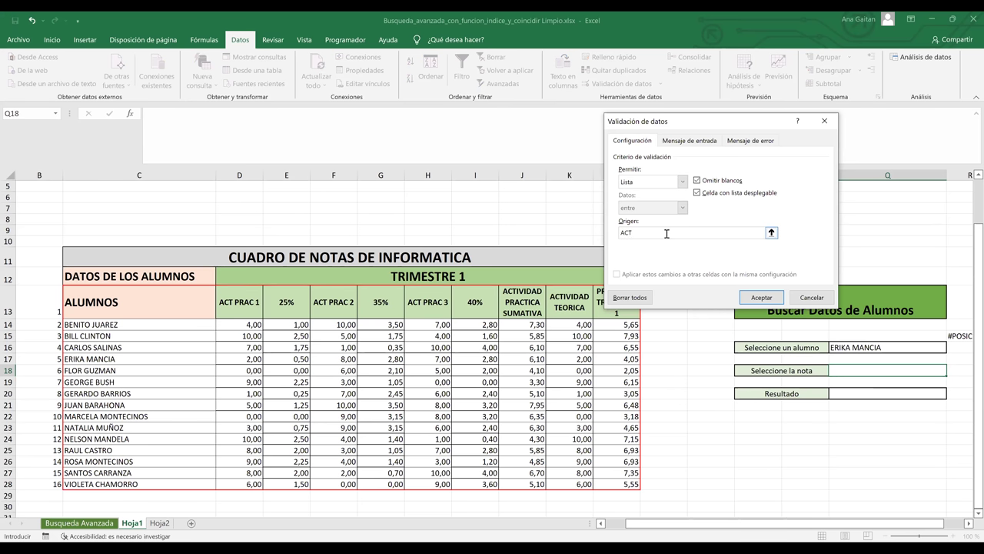
pyautogui.write('CT PRAC')
pyautogui.write('1;ACT PRAC 2;ACT PRAC 3')
pyautogui.write(';ACTIVID')
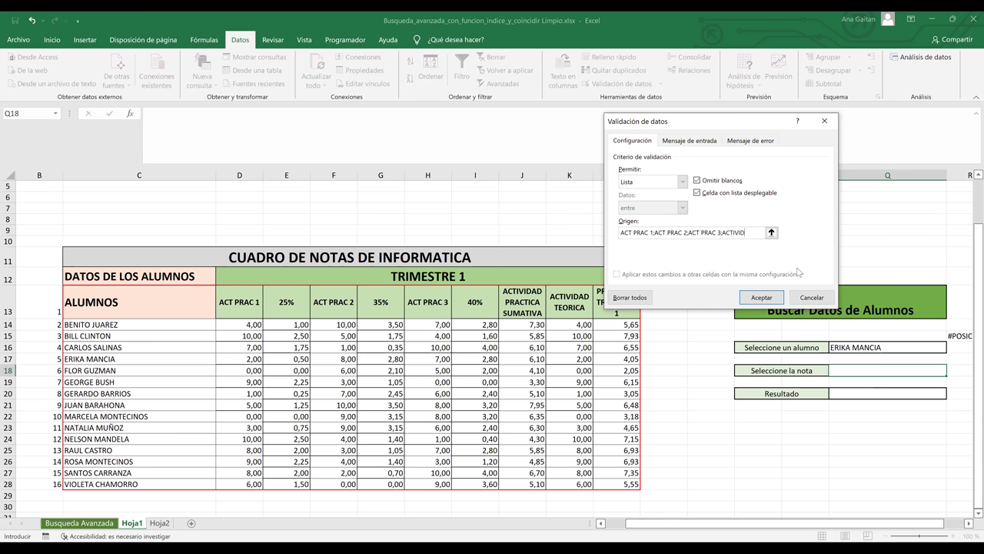
pyautogui.write('AD PRACTICA')
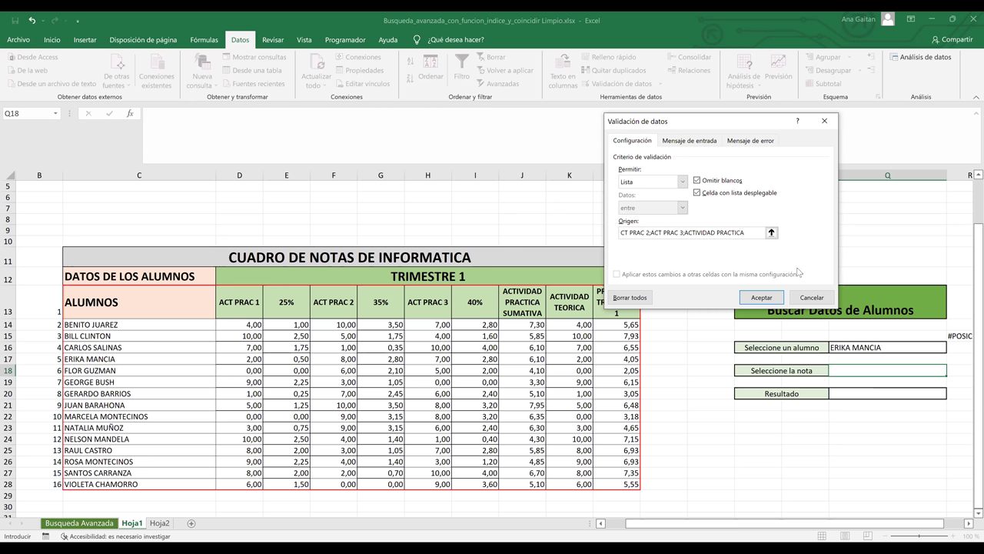
pyautogui.write(' SUMATIVA')
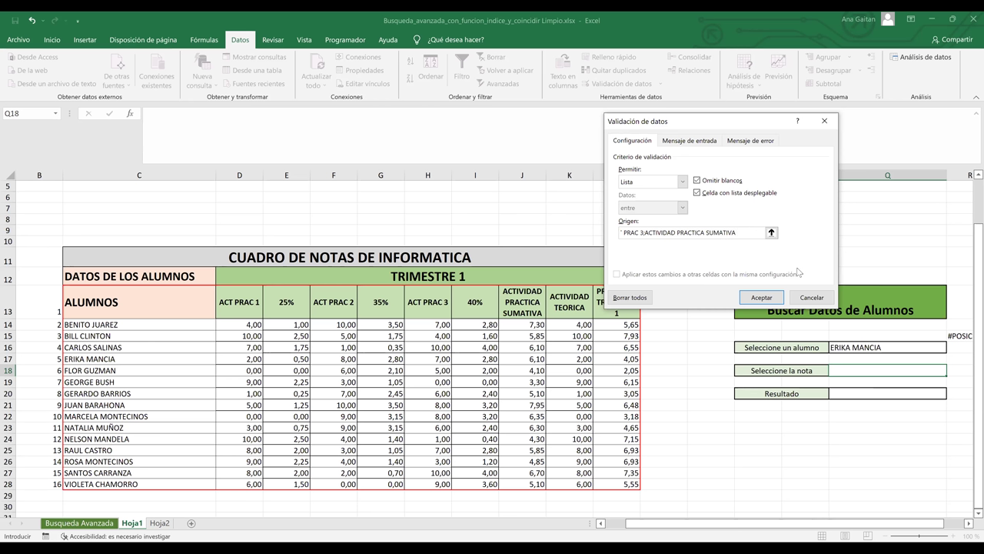
pyautogui.write(';ACTIVIDAD TE')
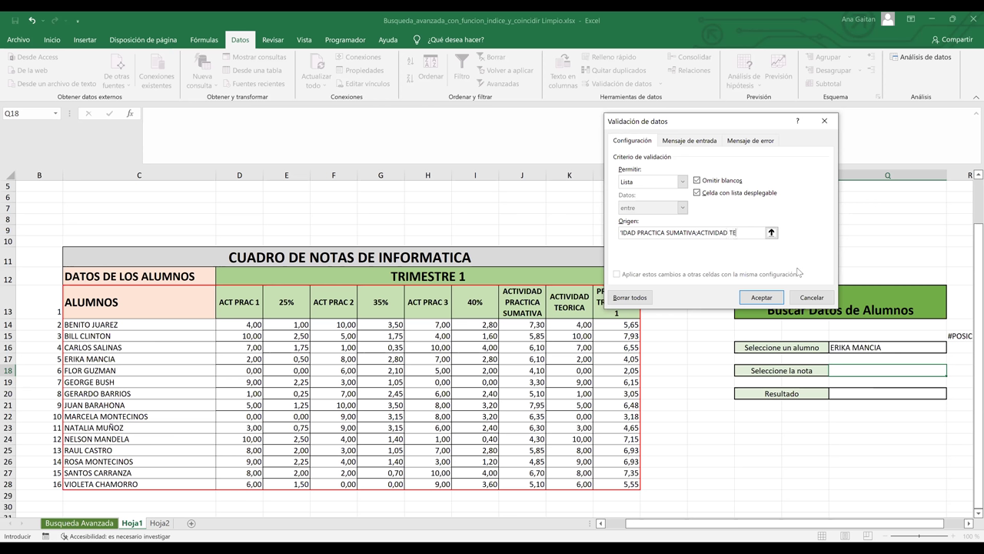
pyautogui.write('ORICA')
pyautogui.moveTo(775, 124); pyautogui.dragTo(834, 114)
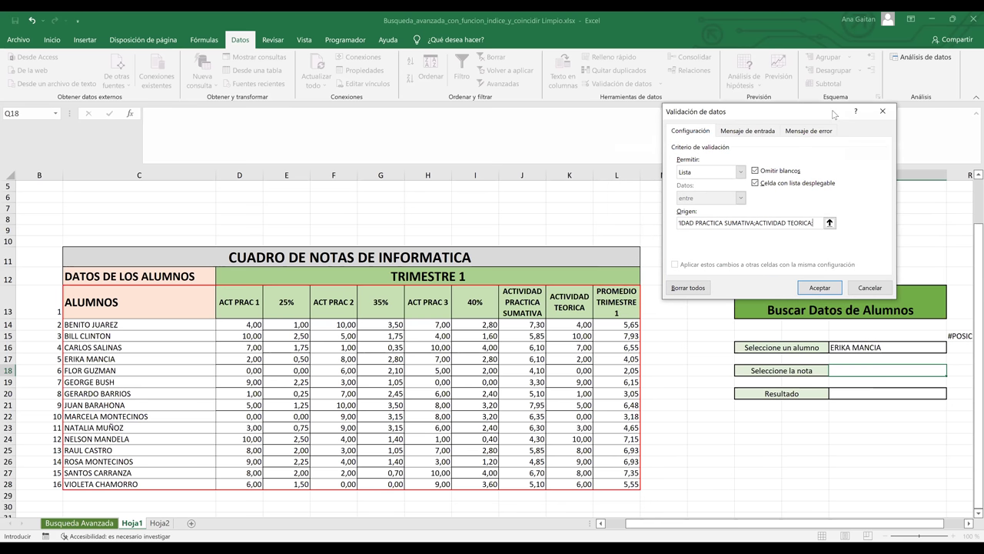
pyautogui.write(';PRO')
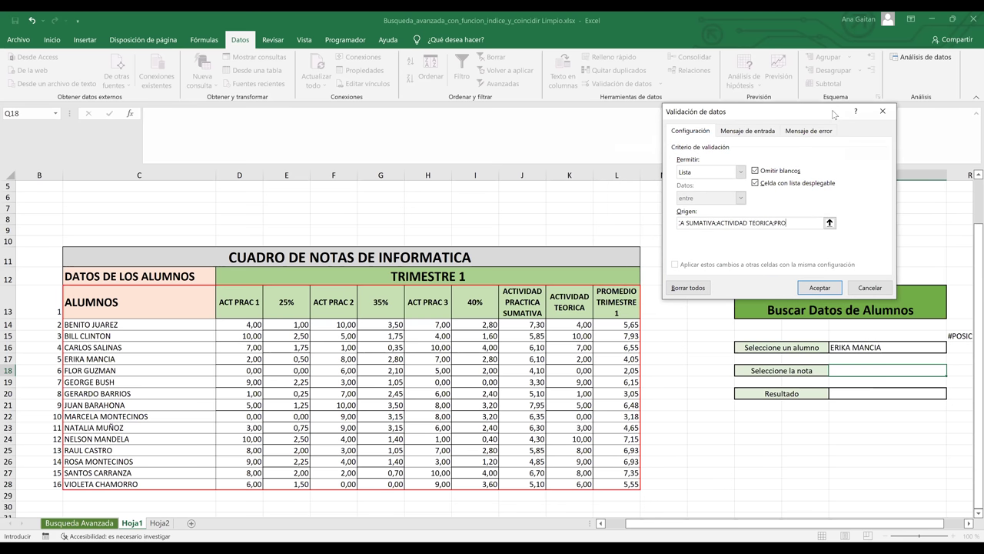
pyautogui.write('ME')
pyautogui.click(820, 288)
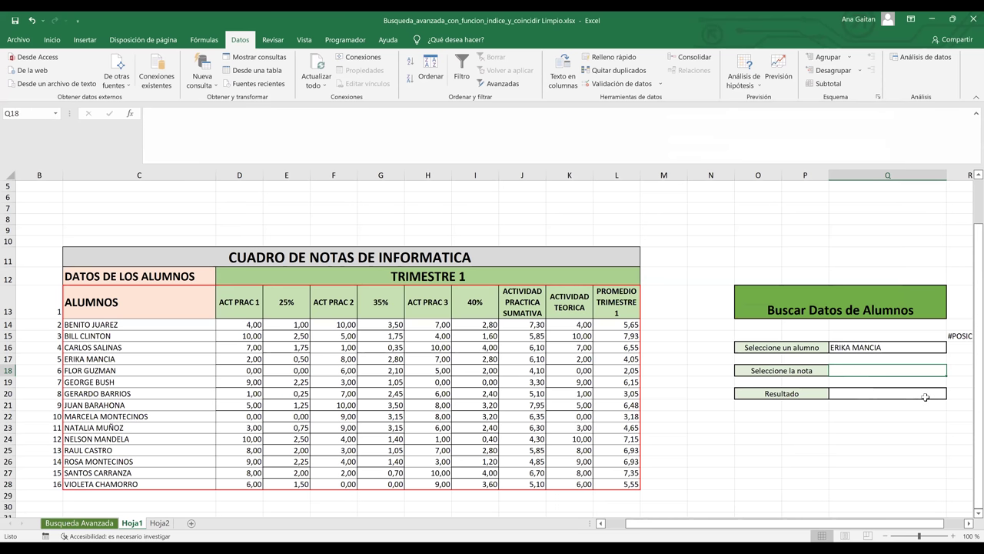
# - Pick PROMEDIO TRIMESTRE 1 from Q18's grade dropdown
pyautogui.click(955, 372)
pyautogui.click(913, 376)
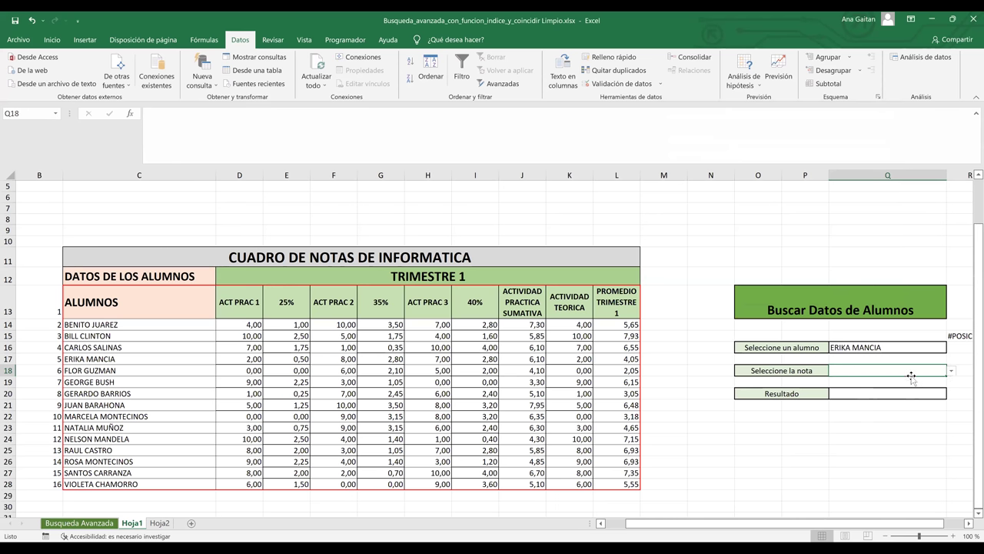
pyautogui.click(952, 371)
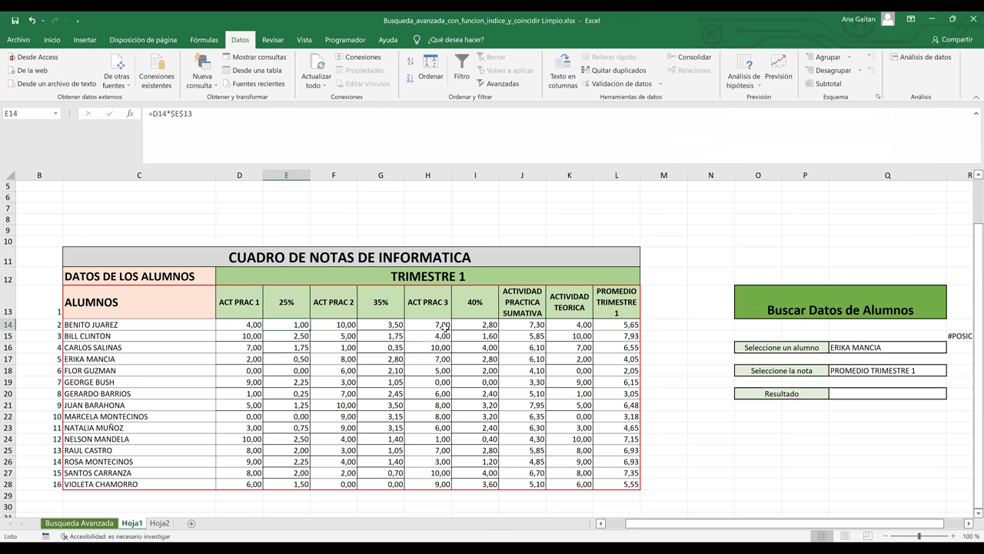
# - Review the grade headers E13:I13 and the J14 SUMA formula, then select Resultado Q20
pyautogui.press('Right')
pyautogui.press('Right')
pyautogui.press('Right')
pyautogui.press('Right')
pyautogui.moveTo(277, 304); pyautogui.dragTo(453, 306)
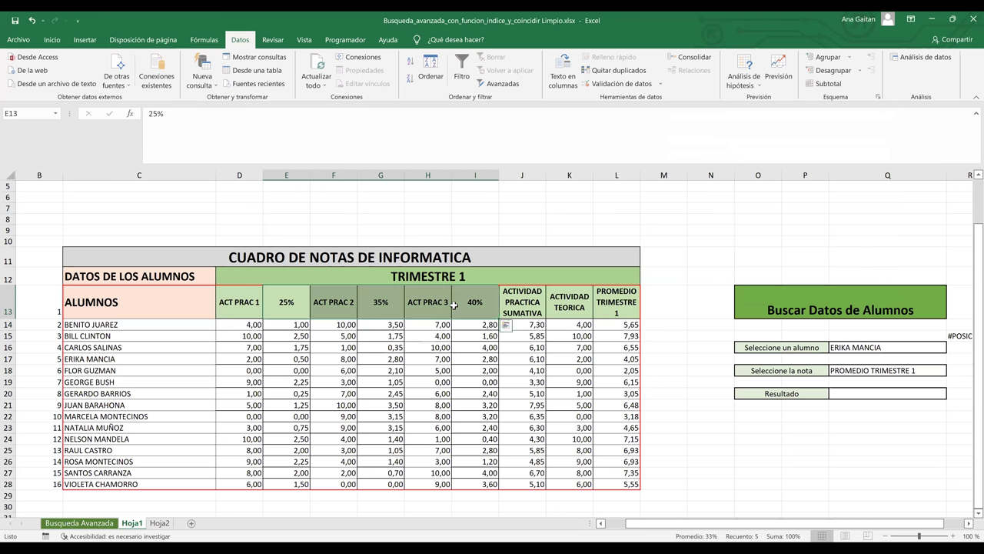
pyautogui.click(529, 326)
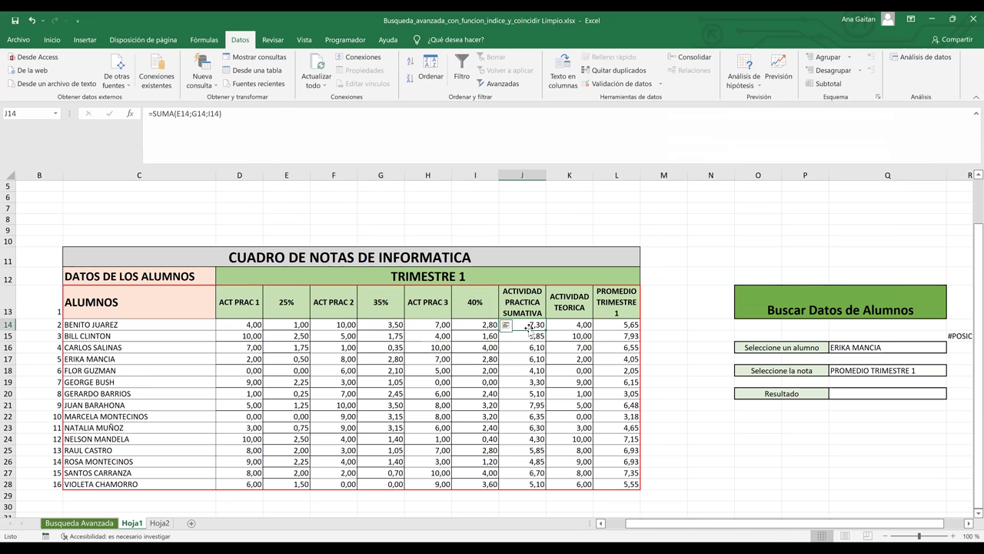
pyautogui.doubleClick(527, 326)
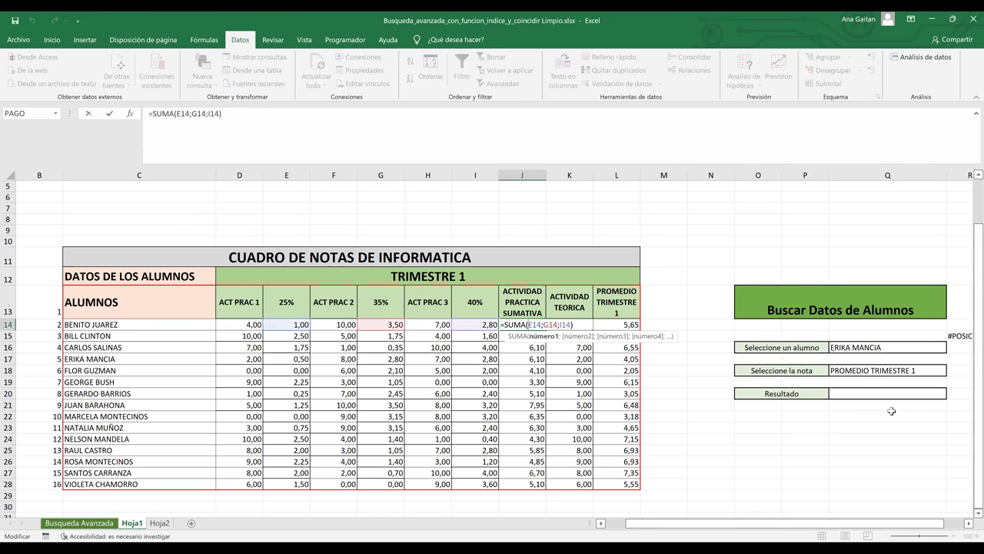
pyautogui.press('Return')
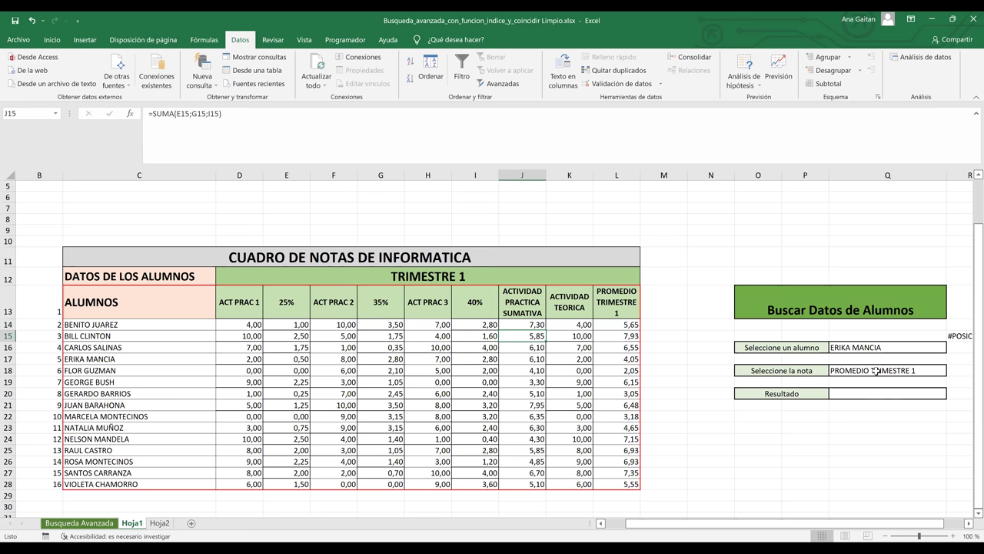
pyautogui.click(870, 395)
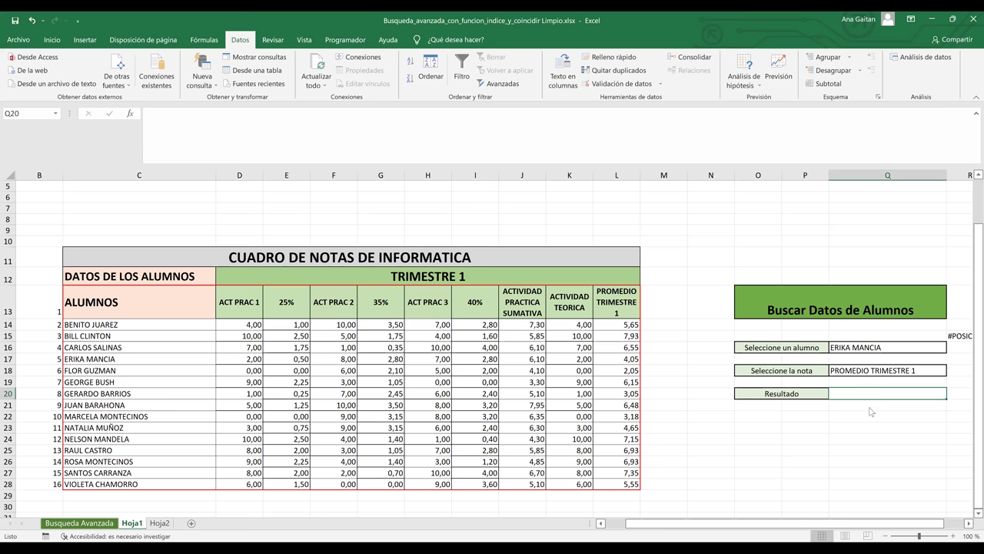
# - Start Q20's formula with =IND and accept INDICE from autocomplete
pyautogui.write('=IND')
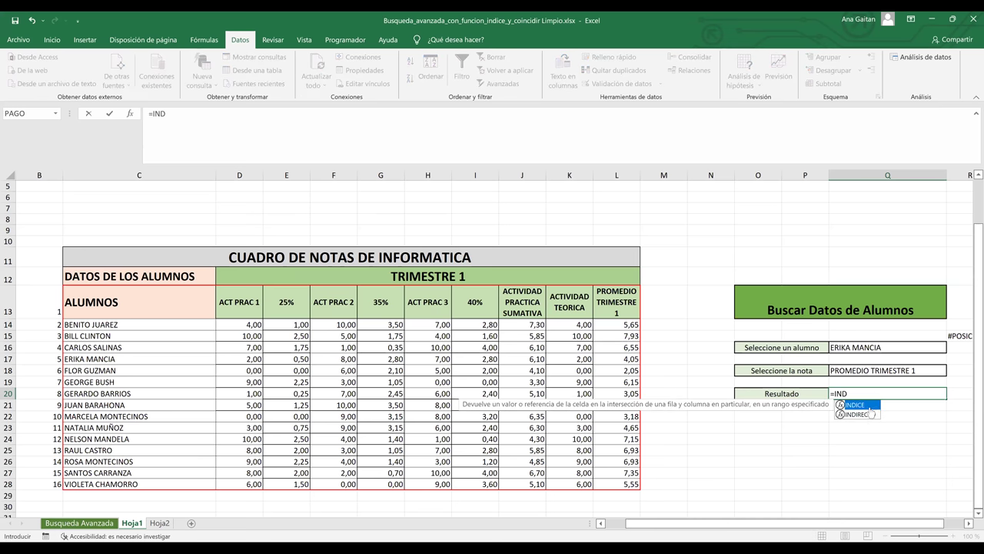
pyautogui.press('Tab')
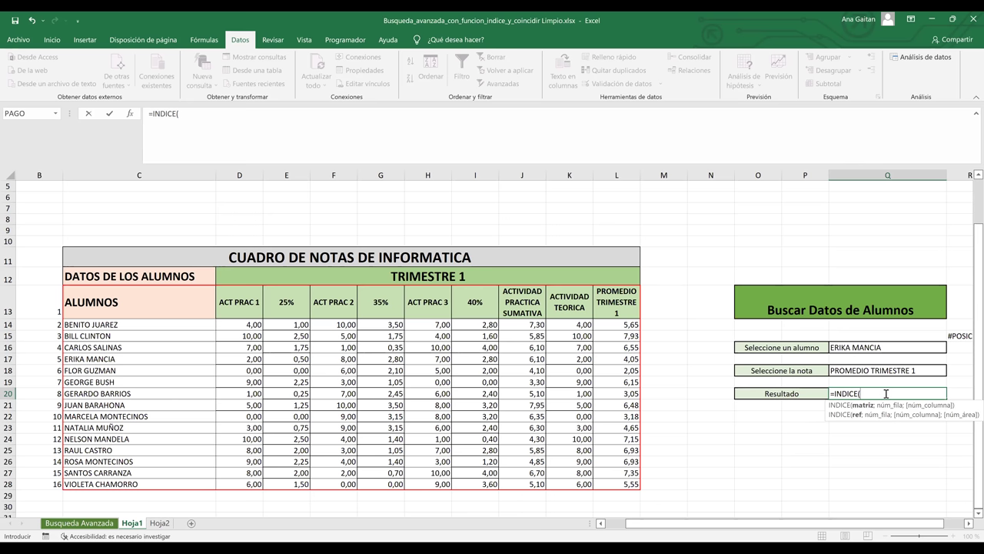
# - In Q20, make C13:L28 the INDICE array and start a COINCIDIR for the row
pyautogui.click(156, 298)
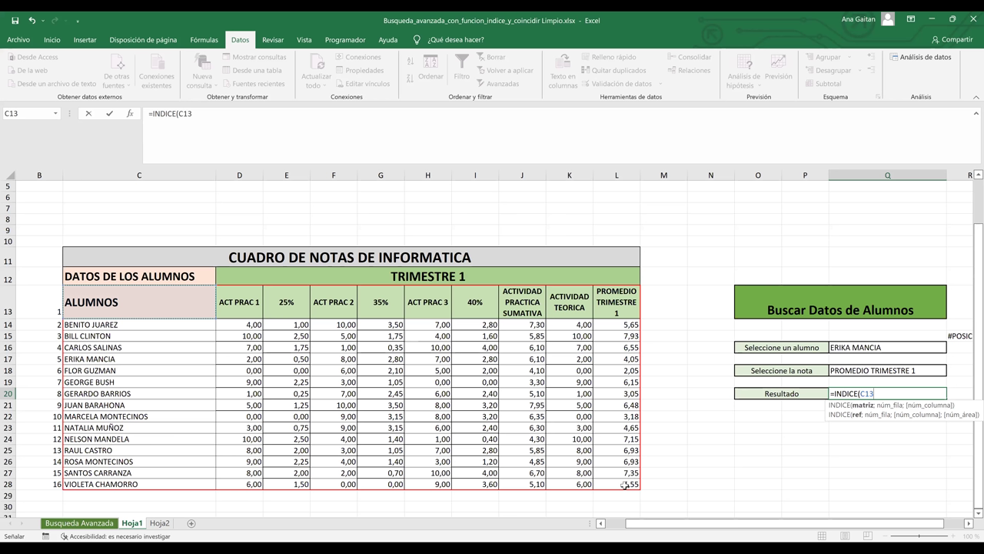
pyautogui.keyDown('shift'); pyautogui.click(624, 485); pyautogui.keyUp('shift')
pyautogui.write(';')
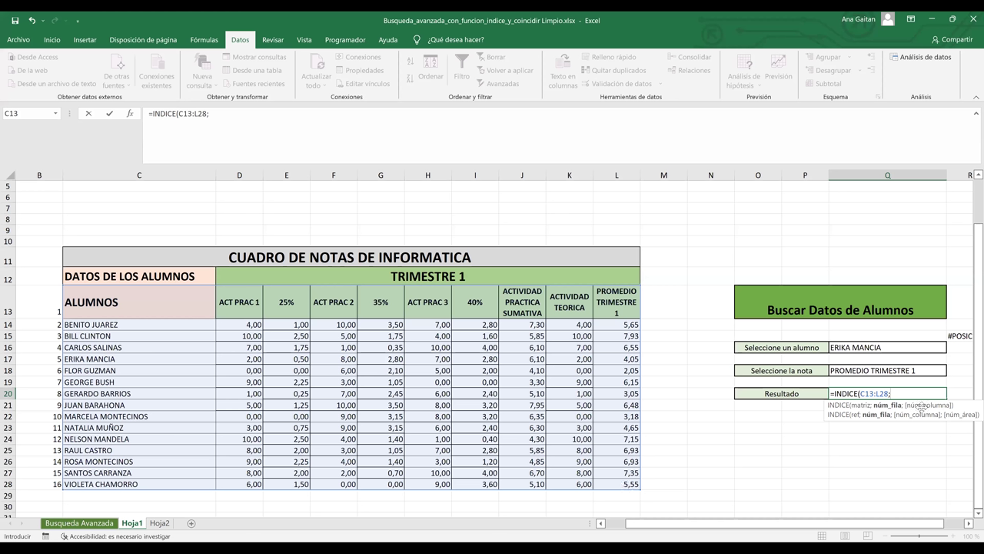
pyautogui.write('COINCIDIR(')
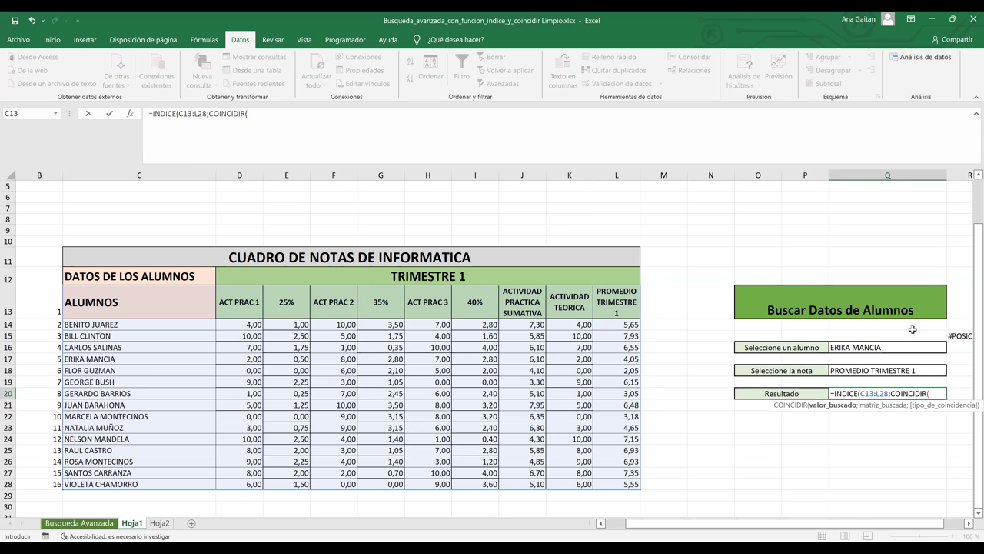
# - Complete the row lookup as COINCIDIR(Q16;C13:C28;0) followed by a semicolon
pyautogui.click(869, 348)
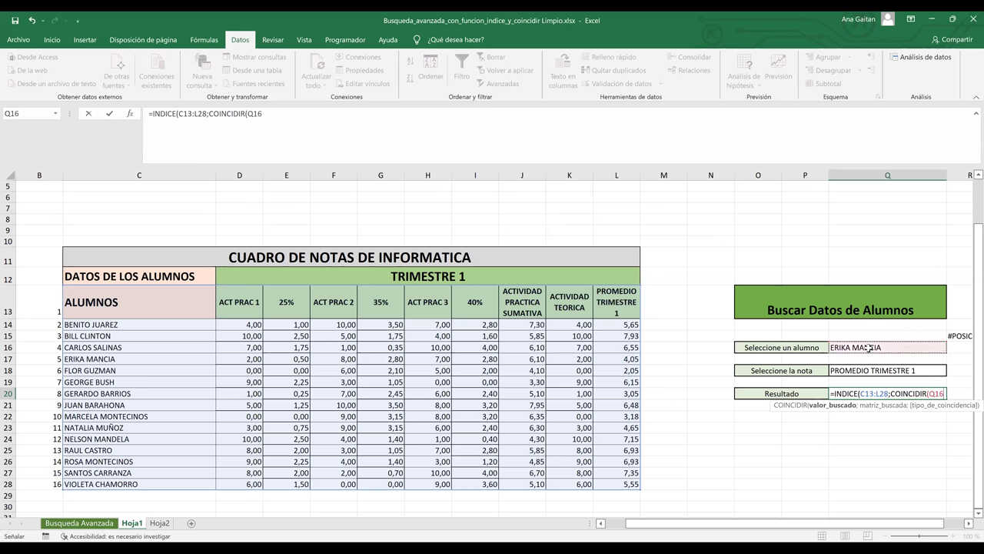
pyautogui.write(';')
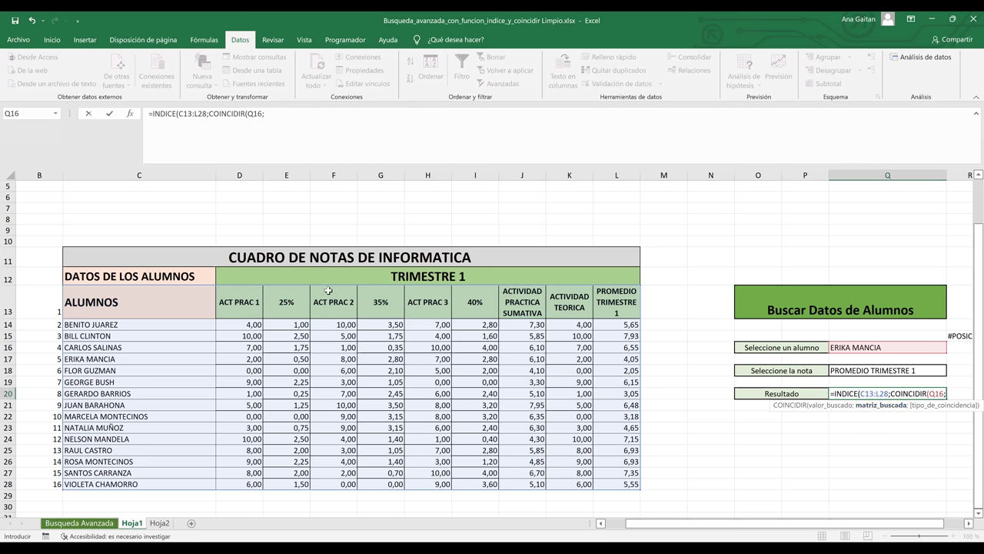
pyautogui.click(173, 303)
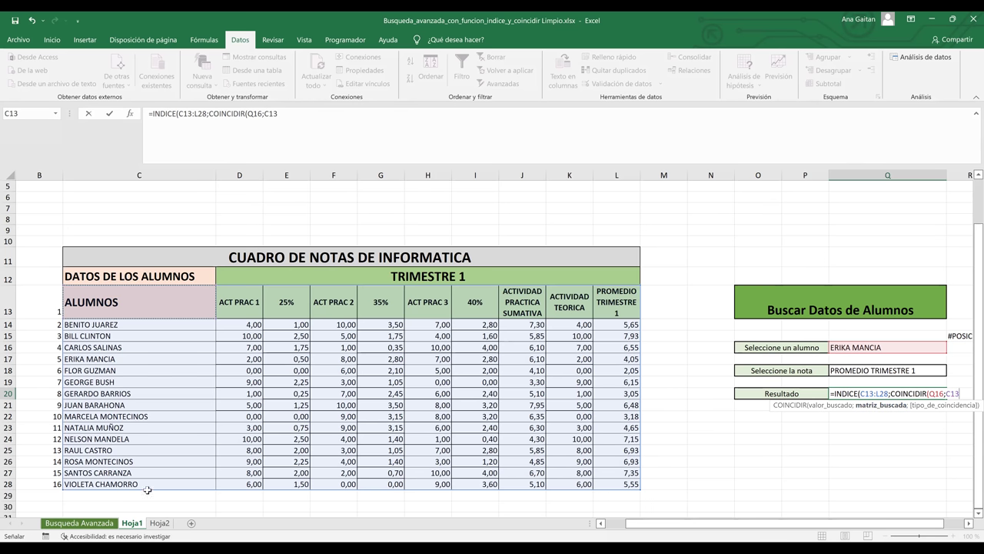
pyautogui.moveTo(147, 490)
pyautogui.mouseDown()
pyautogui.moveTo(147, 498)
pyautogui.moveTo(148, 484)
pyautogui.mouseUp()
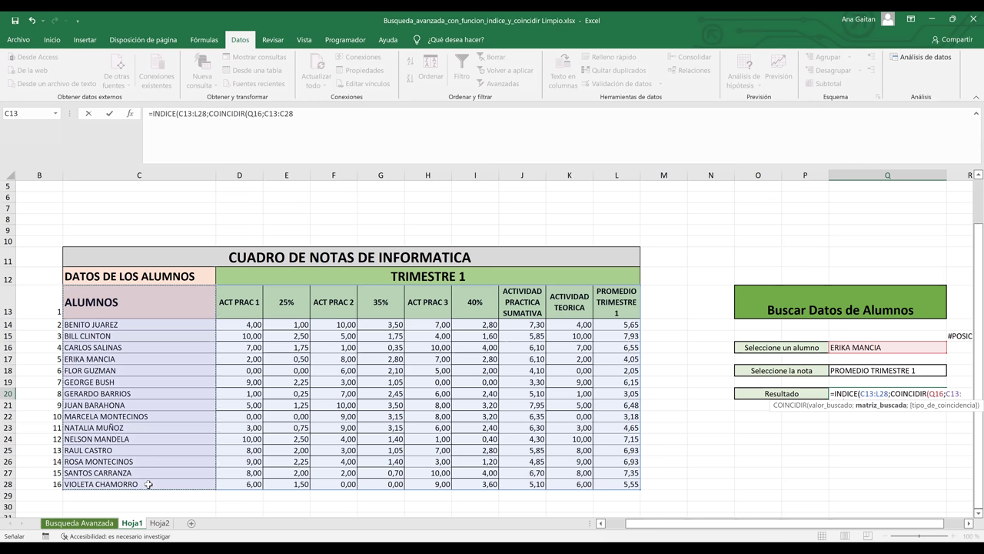
pyautogui.write(';')
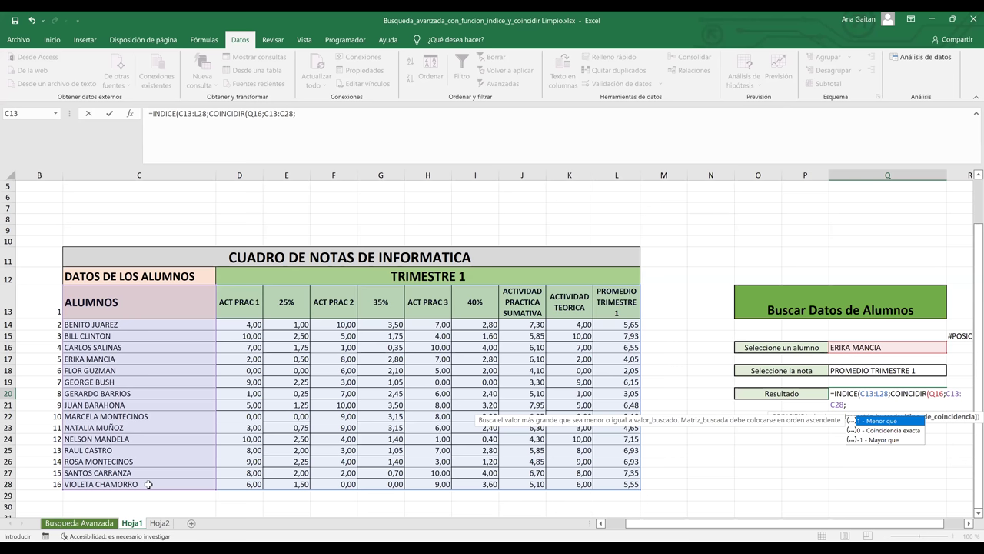
pyautogui.write('0)')
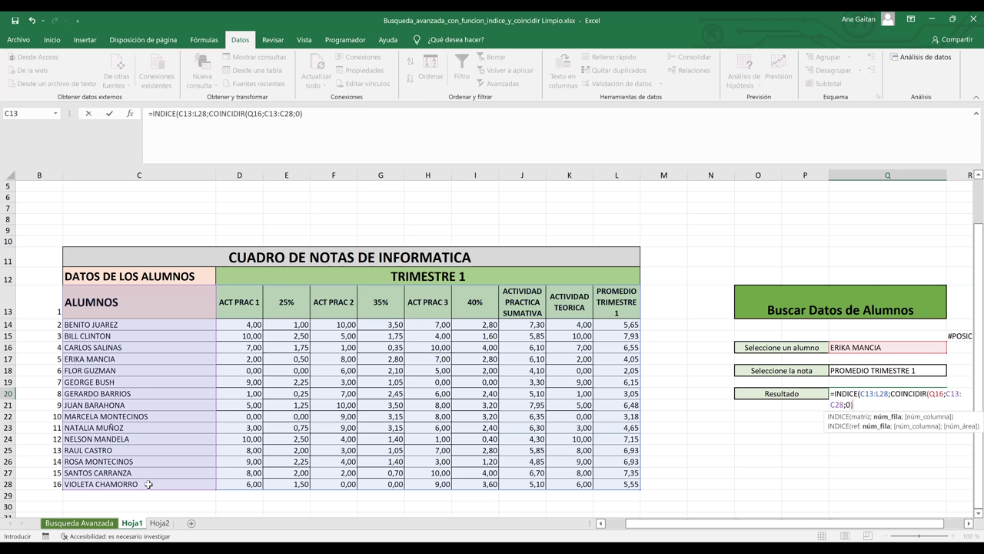
pyautogui.write(';')
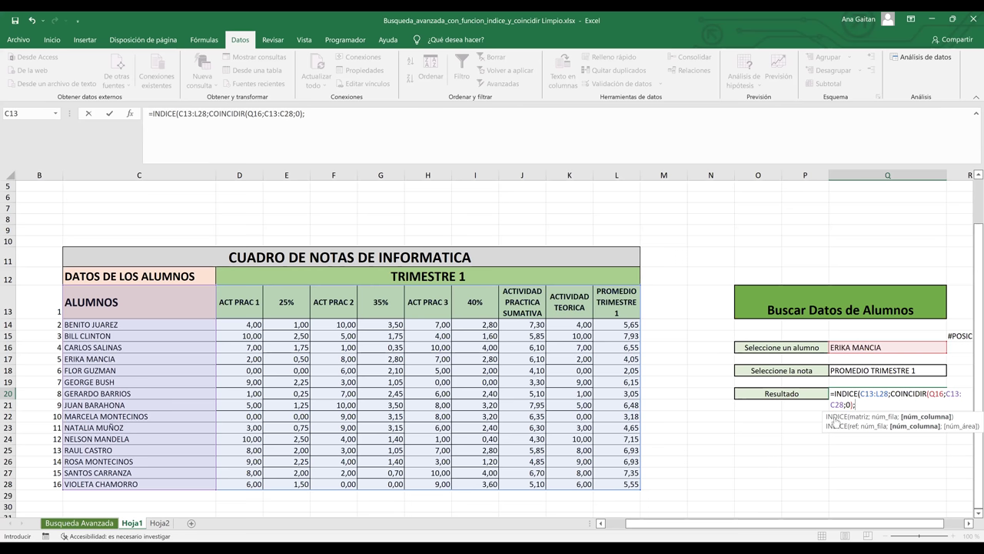
# - Add a second COINCIDIR( as INDICE's column argument
pyautogui.write('COINCIDIR(')
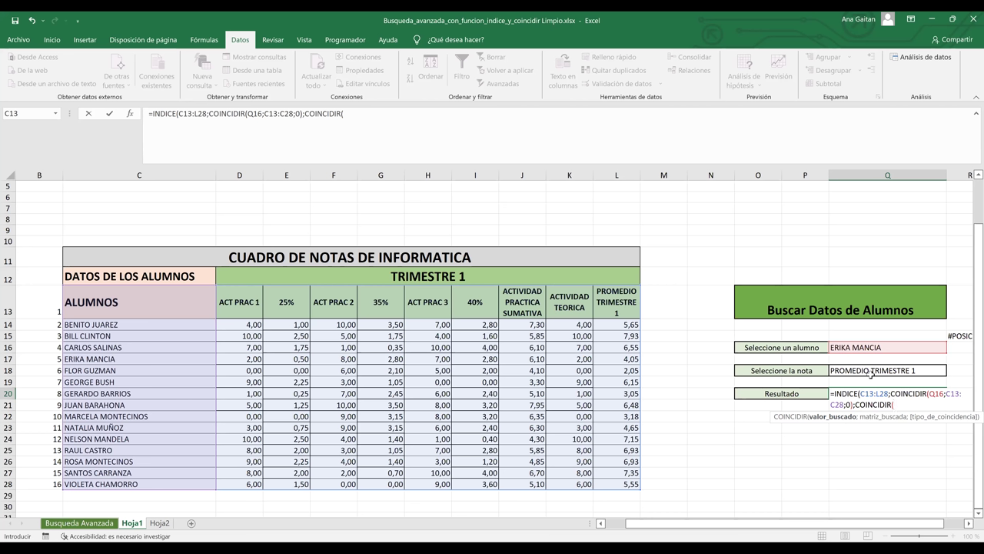
# - Finish the column lookup as COINCIDIR(Q18;C13:L13;0) and commit the formula, showing 4,05
pyautogui.click(871, 372)
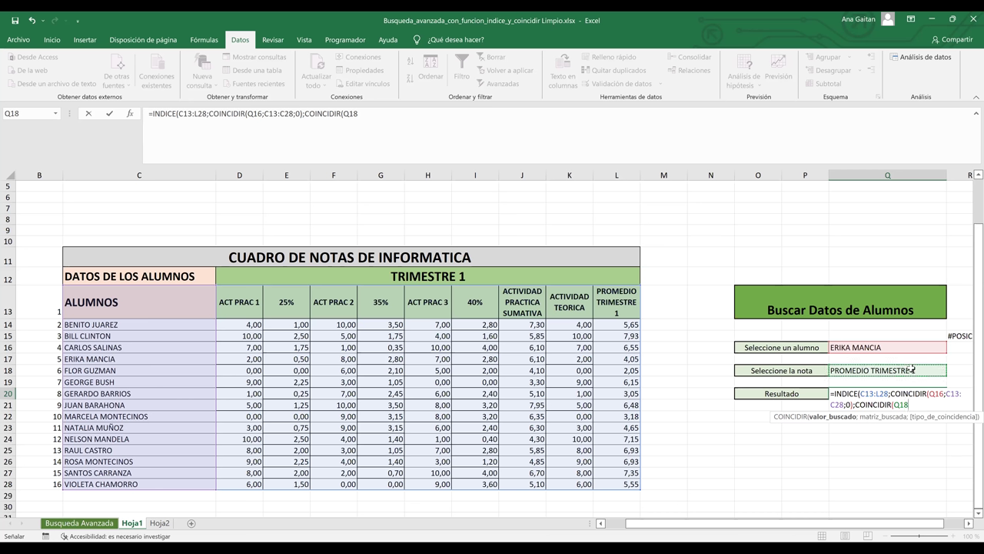
pyautogui.write(';')
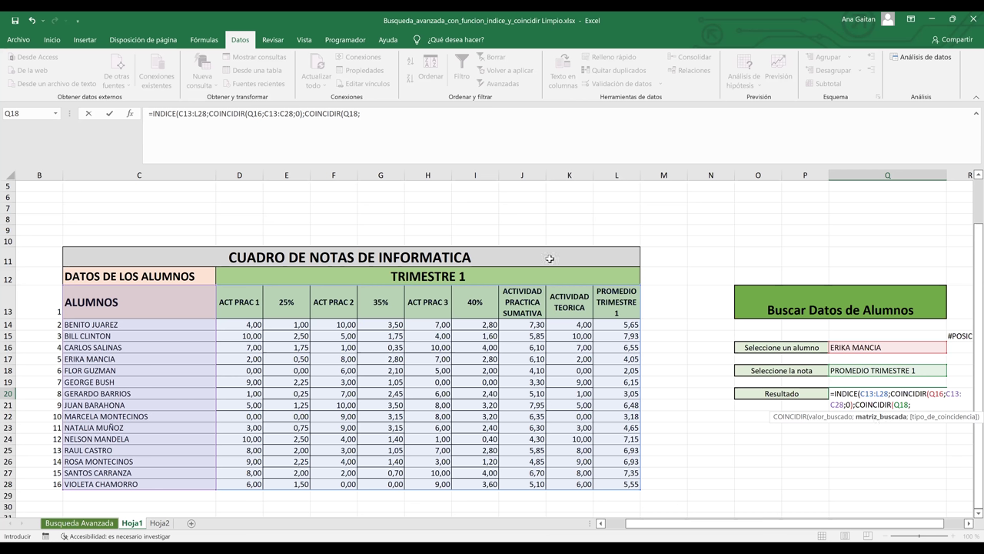
pyautogui.click(150, 306)
pyautogui.click(107, 300)
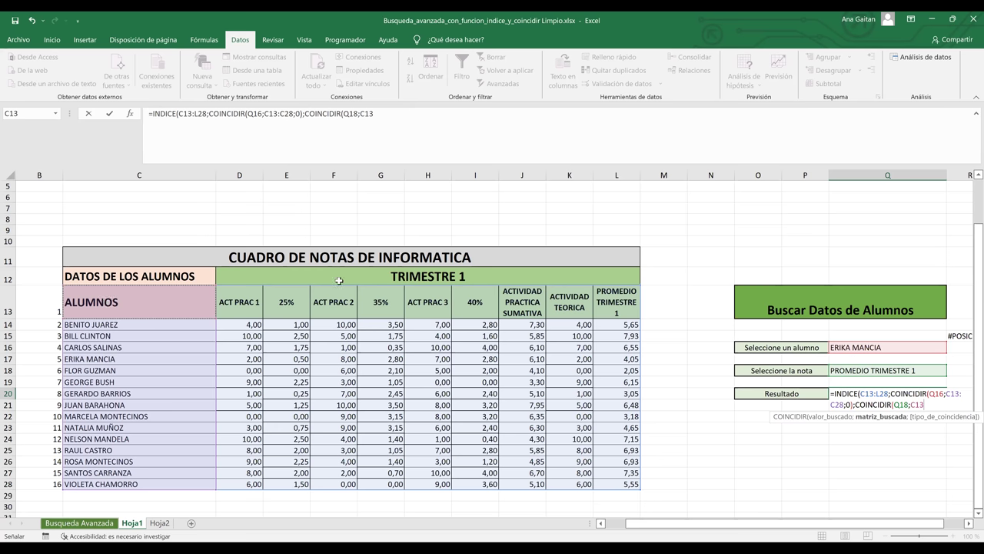
pyautogui.keyDown('shift'); pyautogui.click(617, 294); pyautogui.keyUp('shift')
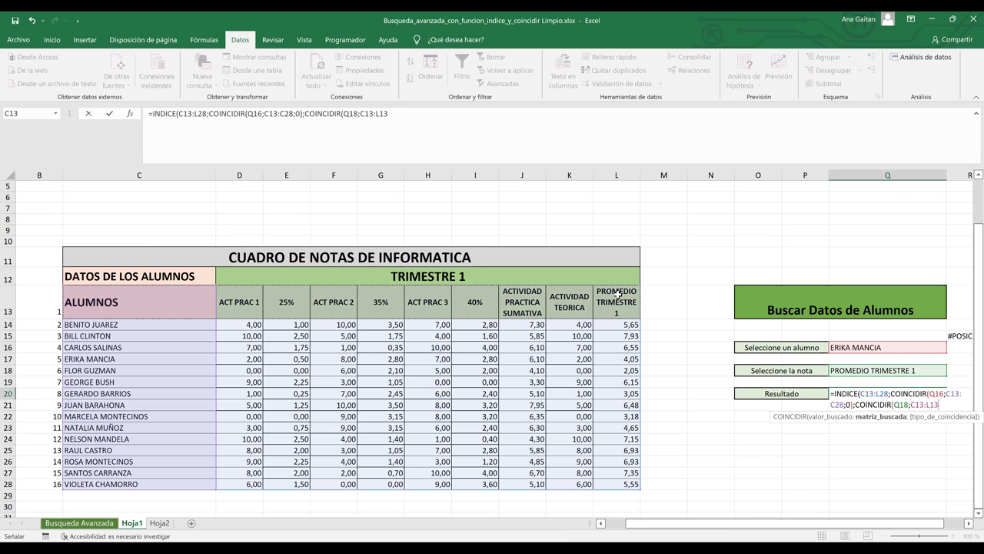
pyautogui.write(';')
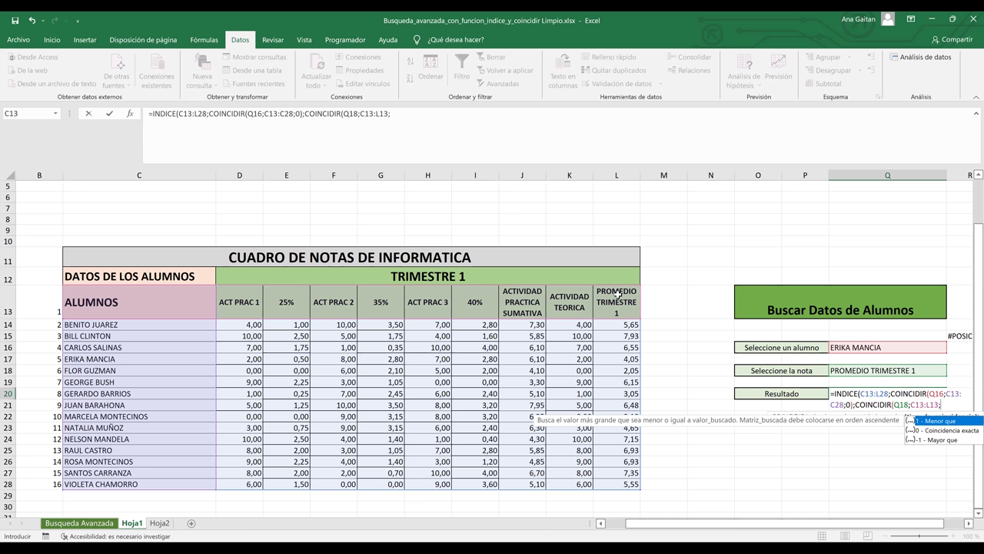
pyautogui.write('0)')
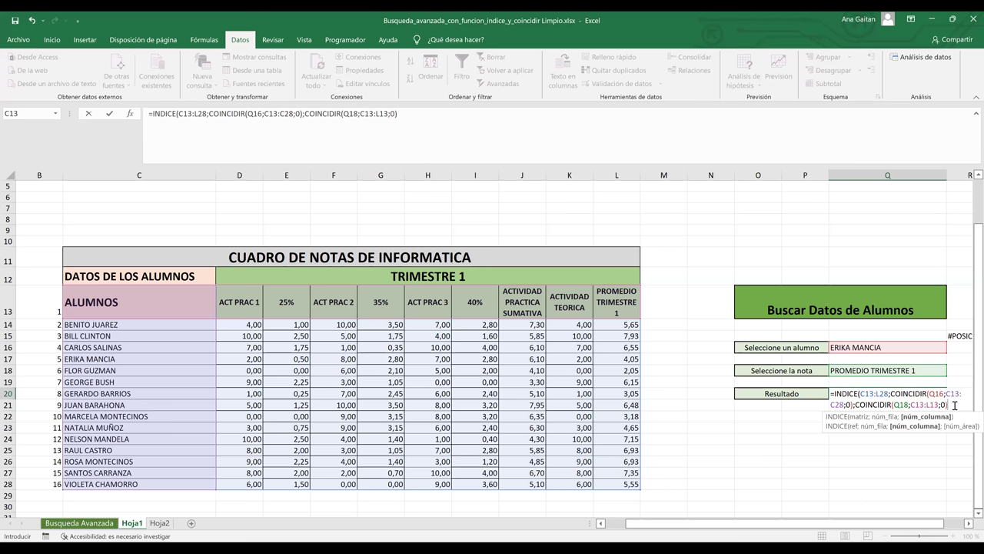
pyautogui.press('Return')
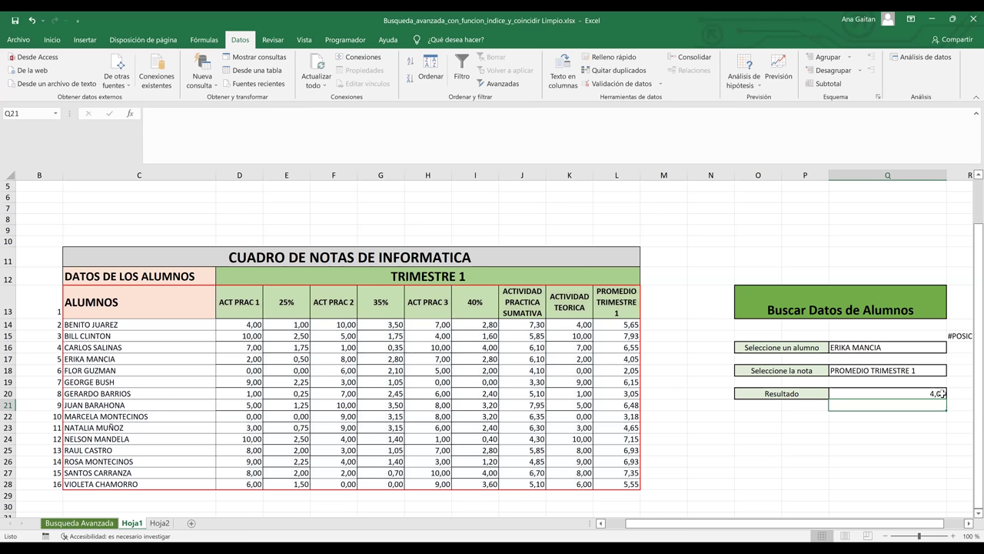
pyautogui.click(928, 371)
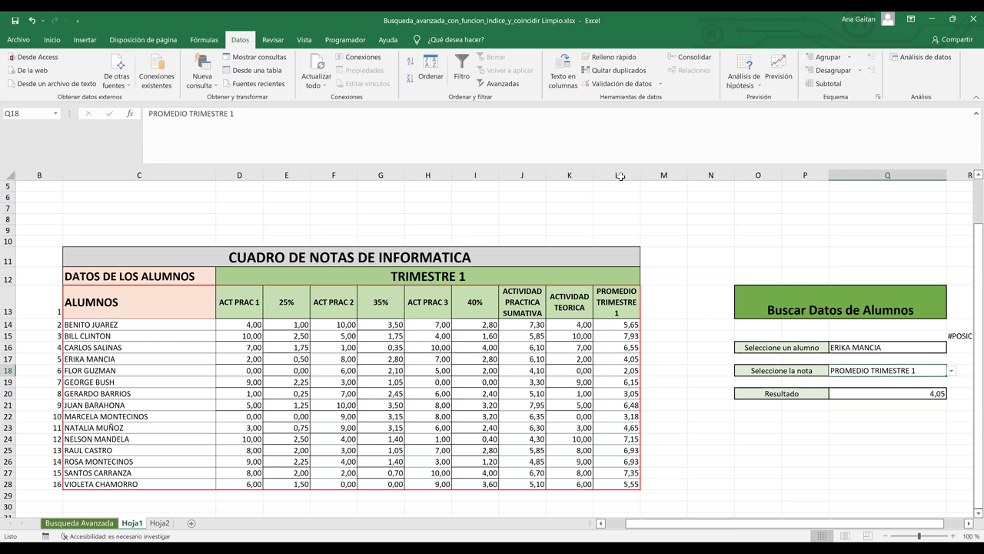
pyautogui.click(630, 362)
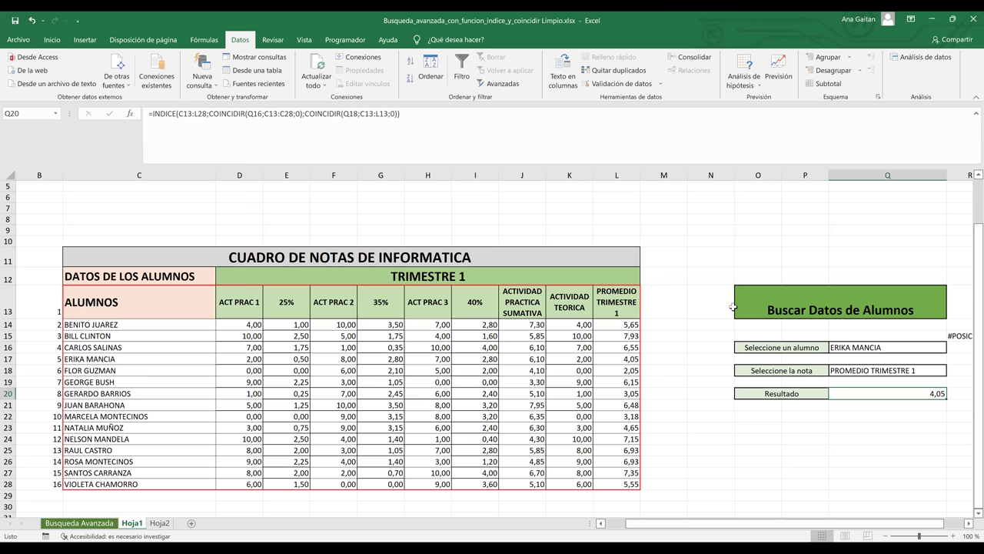
pyautogui.scroll(1, 733, 306)
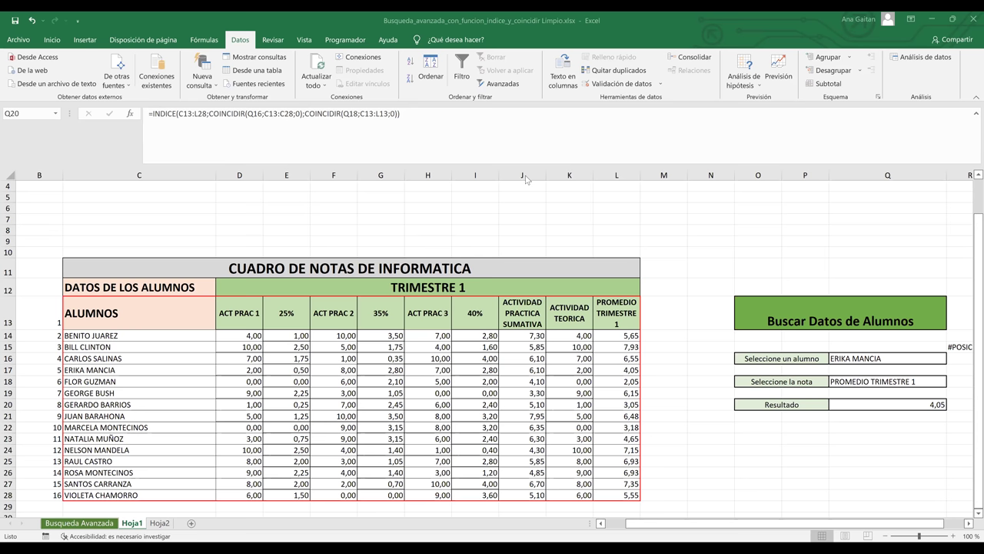
# - Choose student 8 in Q16 and ACT PRAC 3 in Q18, so Q20 shows 6
pyautogui.click(886, 358)
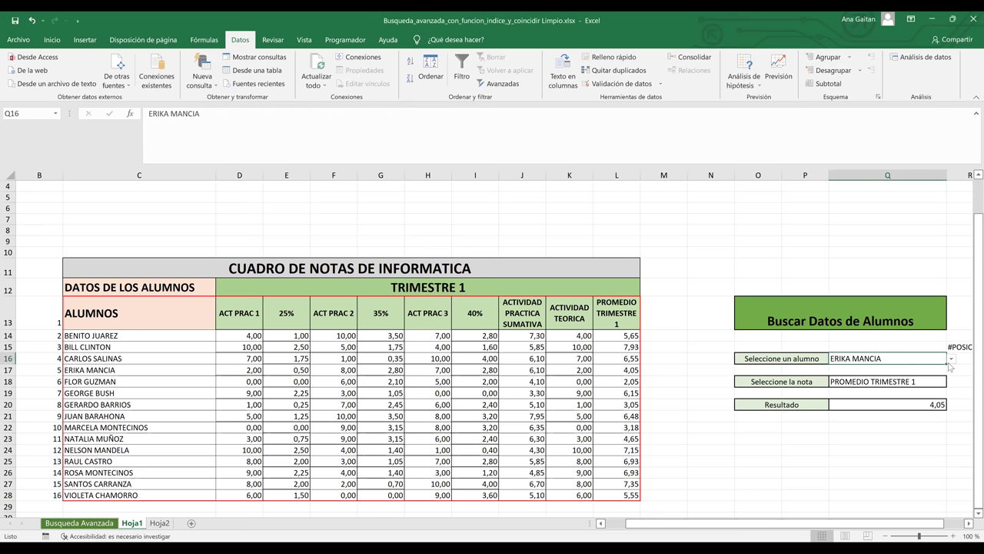
pyautogui.click(952, 359)
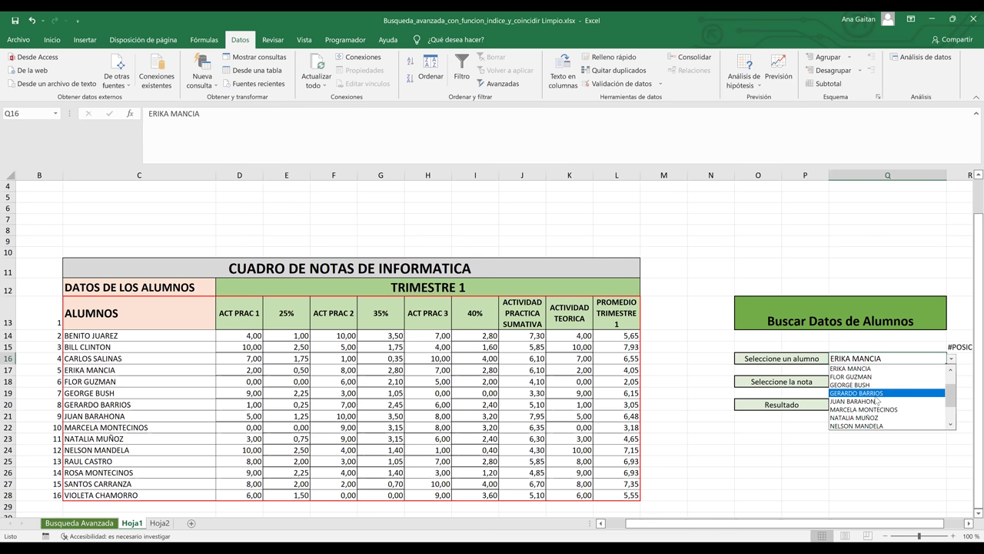
pyautogui.click(877, 393)
pyautogui.click(884, 381)
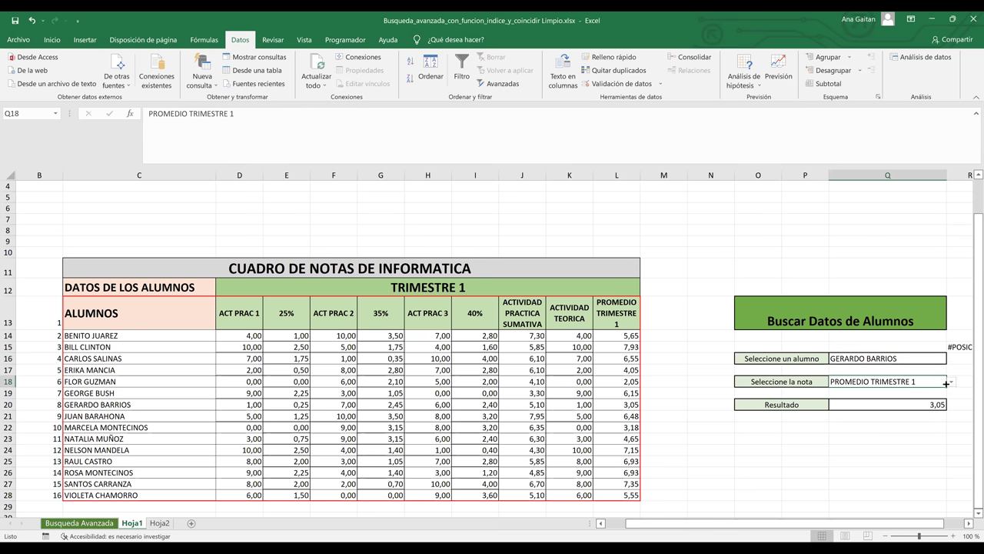
pyautogui.click(952, 381)
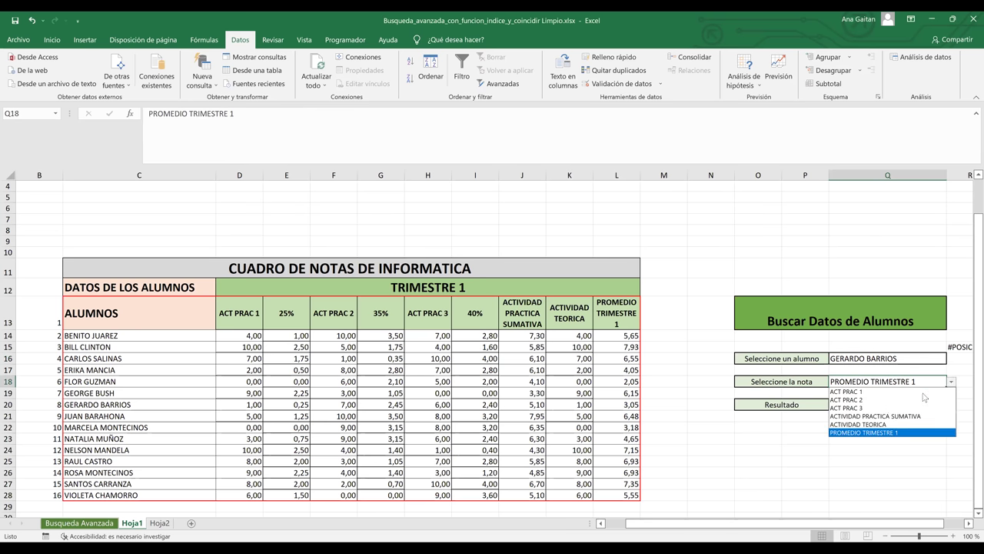
pyautogui.click(877, 432)
pyautogui.click(928, 406)
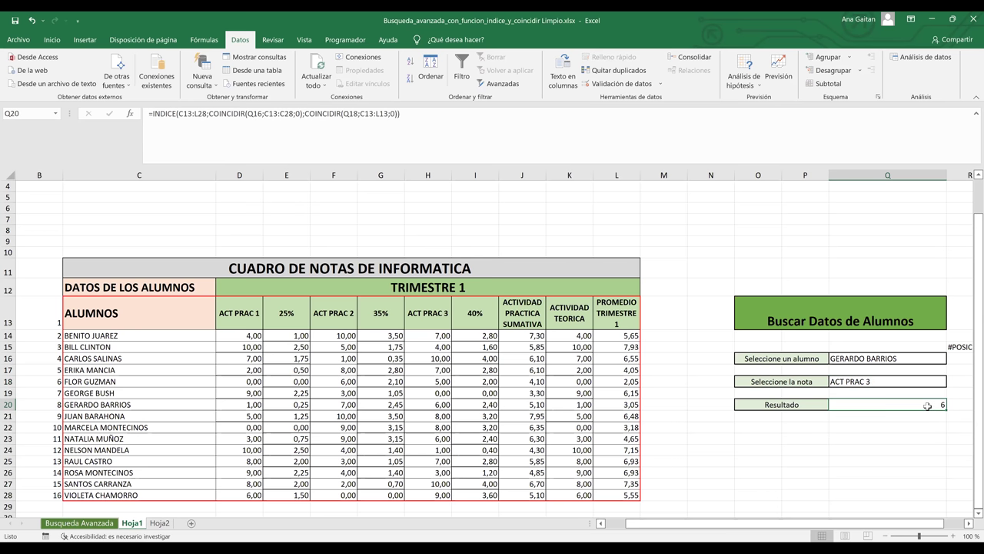
pyautogui.click(159, 523)
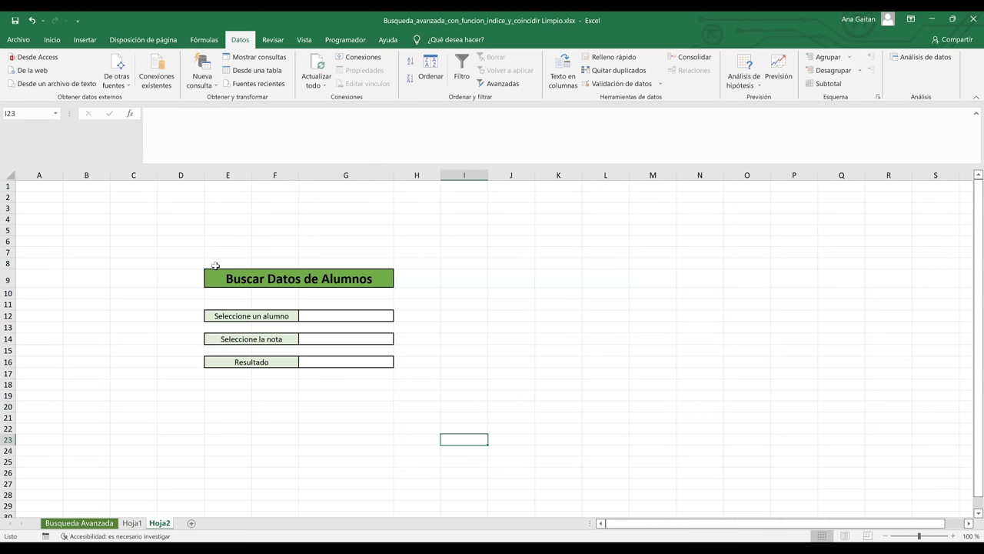
# - Inspect Hoja2's empty search form, selecting its block and cells G14 and G16
pyautogui.moveTo(192, 253); pyautogui.dragTo(268, 392)
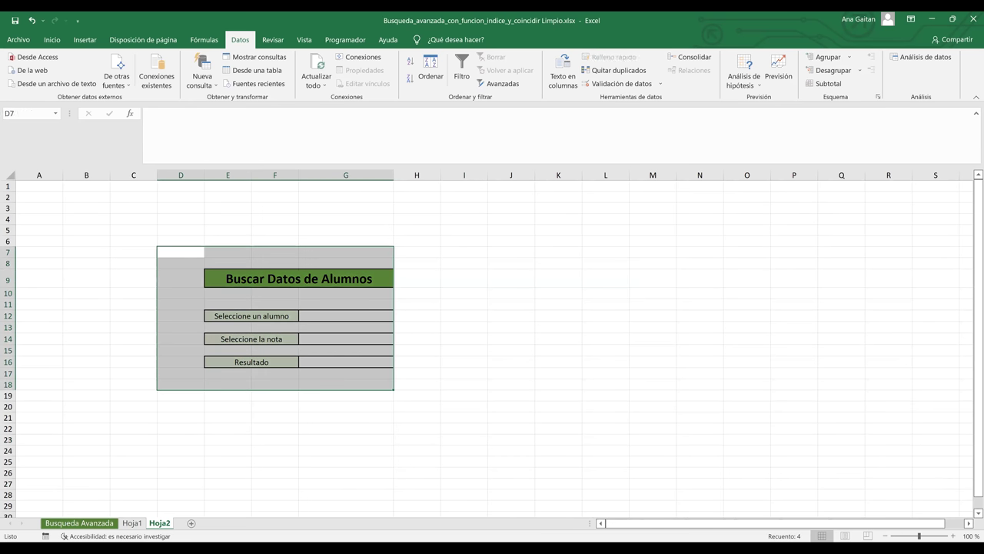
pyautogui.click(132, 522)
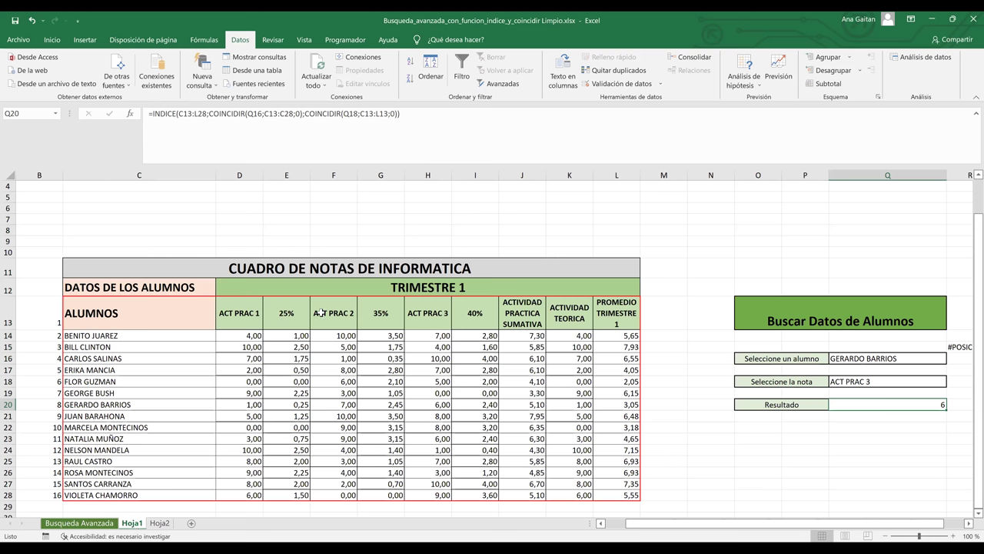
pyautogui.hotkey('ctrl', 'pagedown')
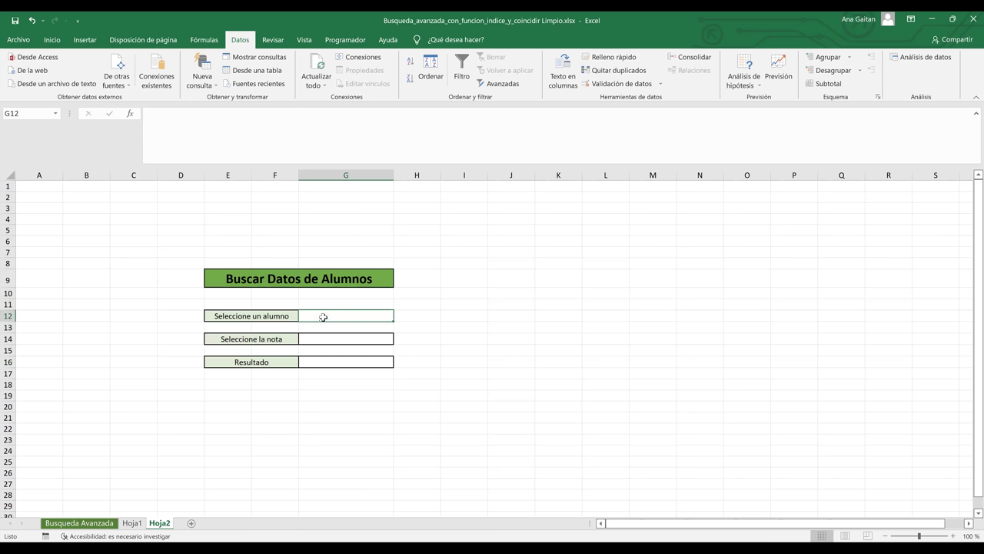
pyautogui.click(334, 340)
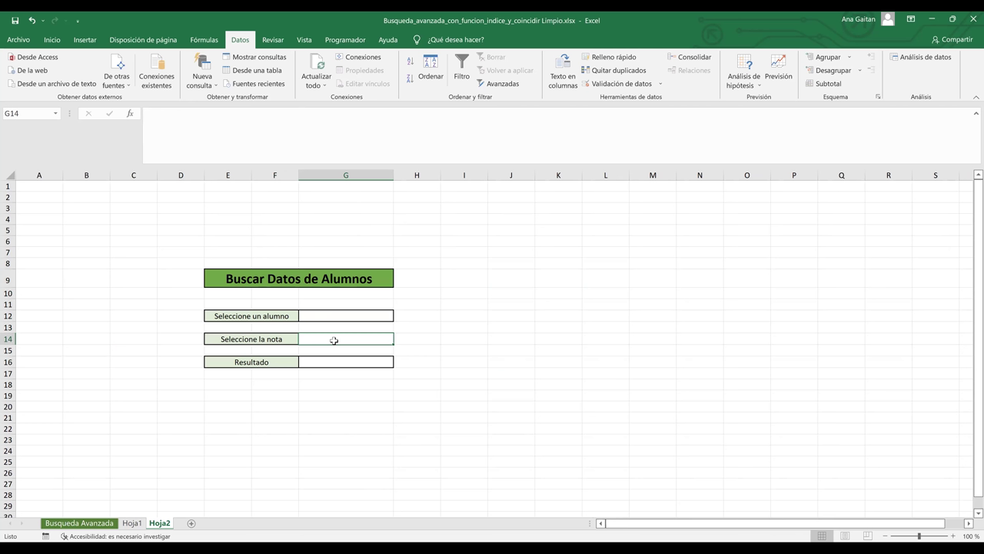
pyautogui.click(335, 361)
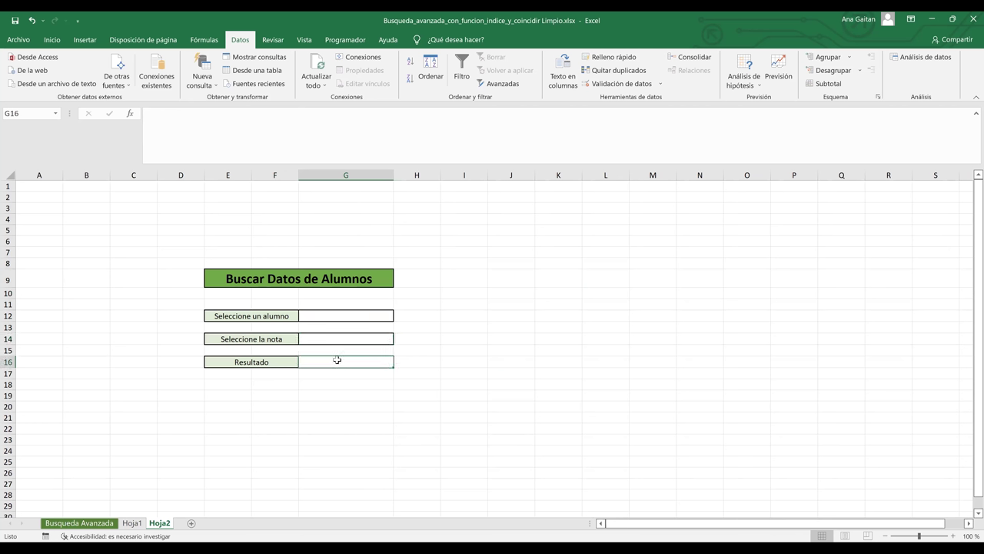
# - Compare Hoja1 with Hoja2, then bring up the Busqueda Avanzada sales sheet
pyautogui.click(134, 526)
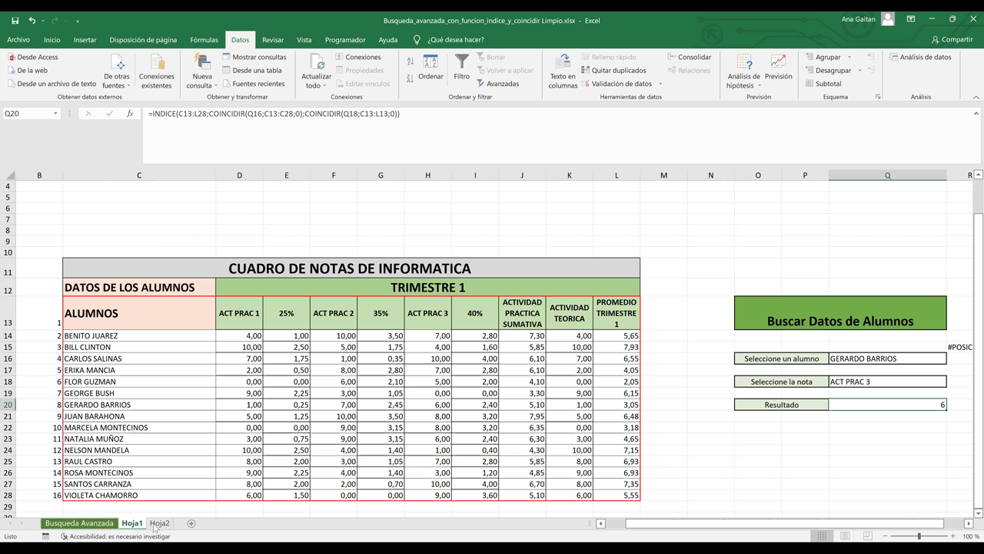
pyautogui.click(160, 523)
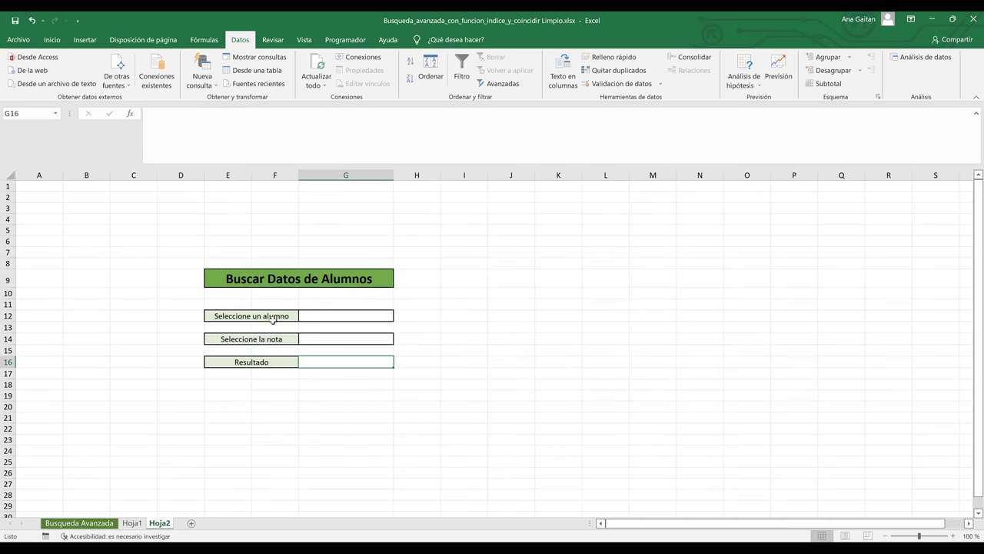
pyautogui.click(133, 523)
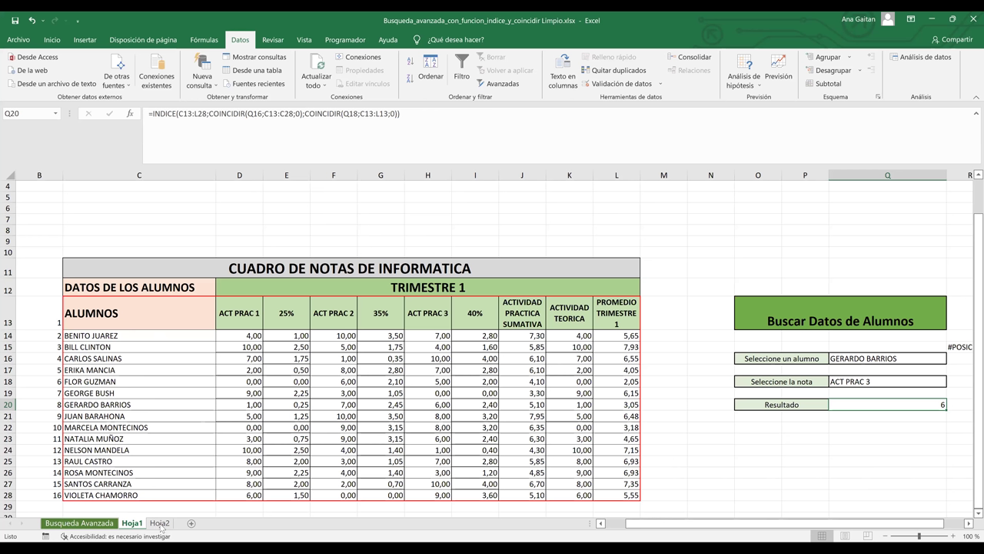
pyautogui.click(92, 524)
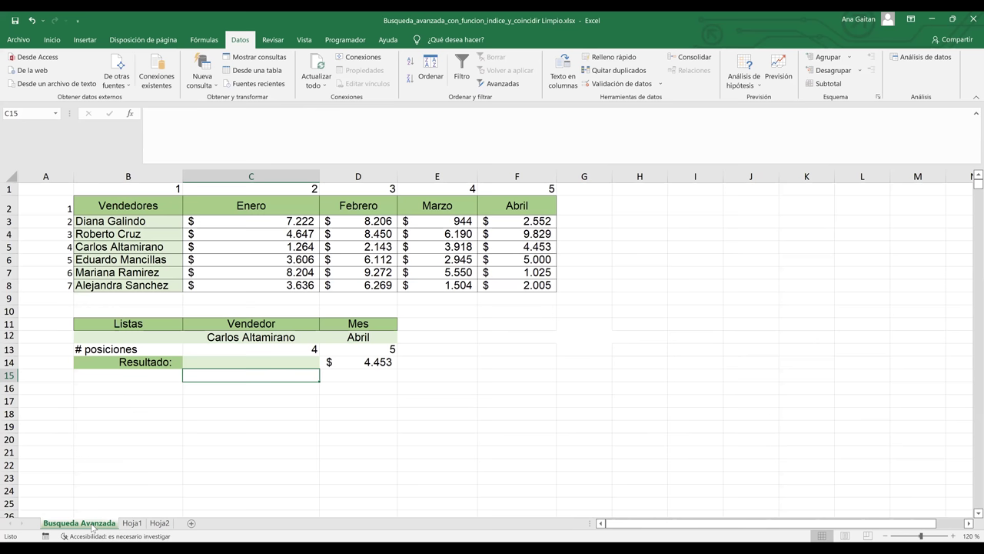